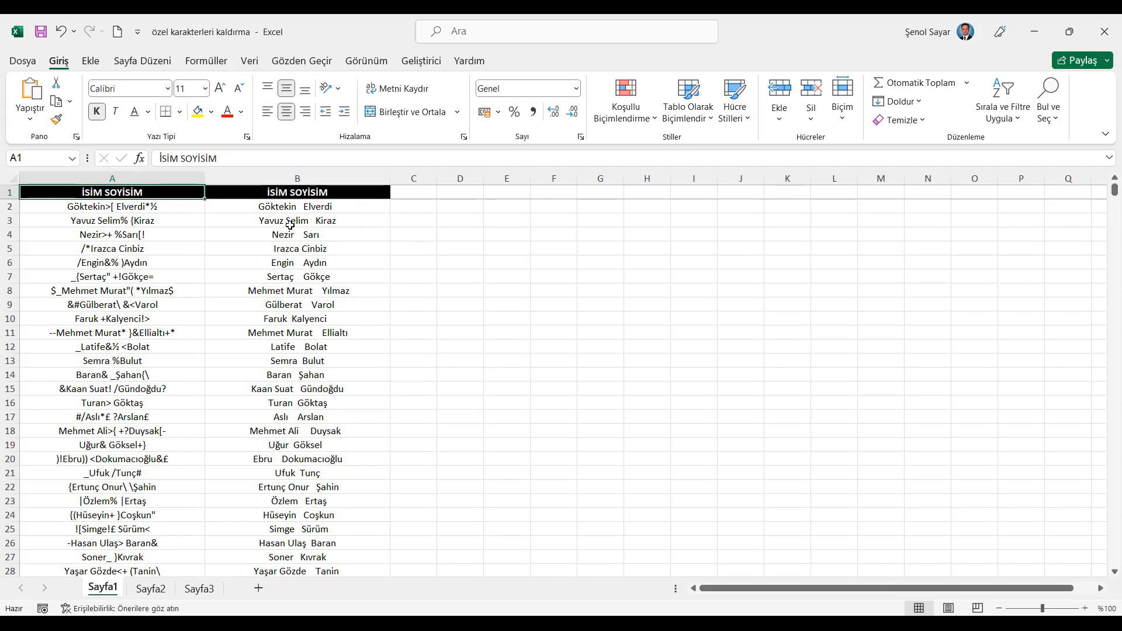
Recalculate the Sayfa1 workbook formulas repeatedly to generate new sets of names with random special characters
click(207, 62)
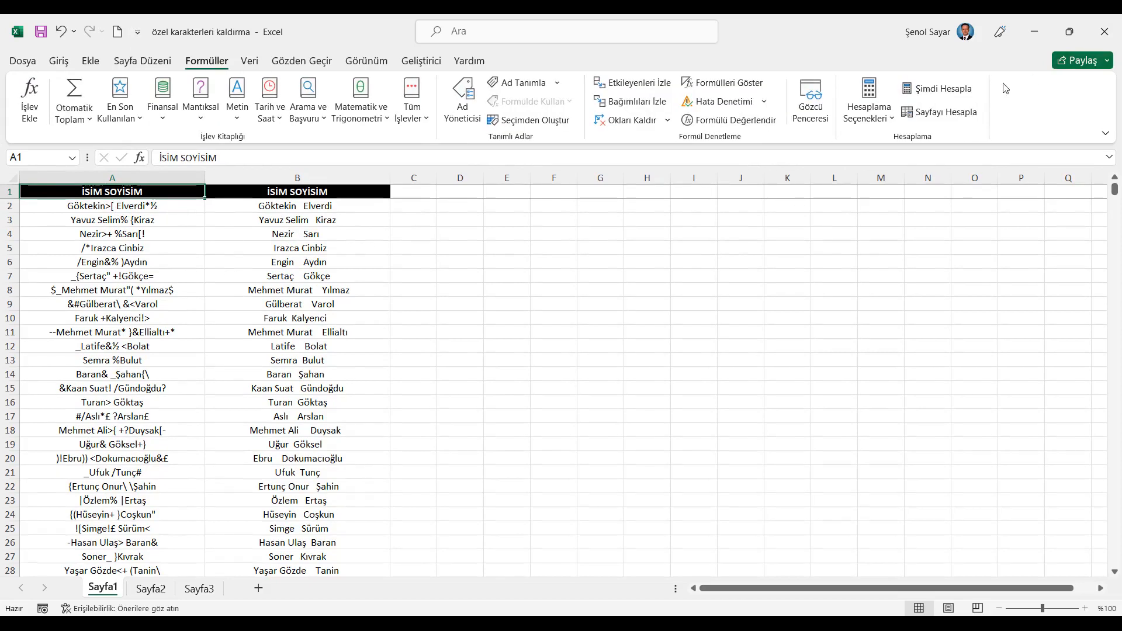
click(960, 90)
click(960, 90)
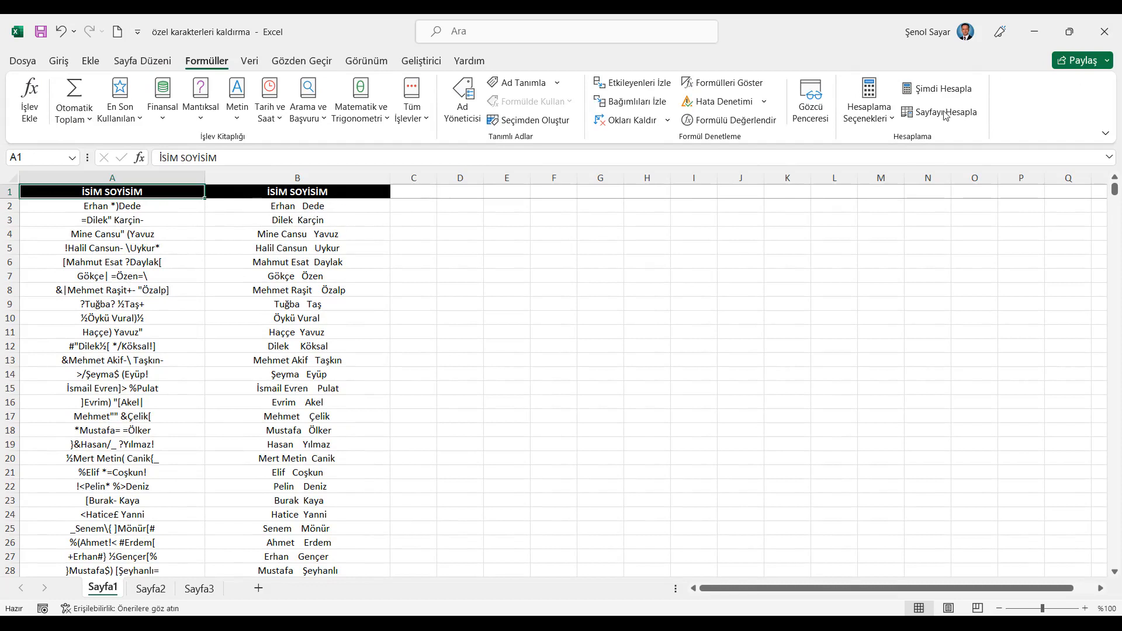
click(933, 90)
click(934, 90)
click(933, 89)
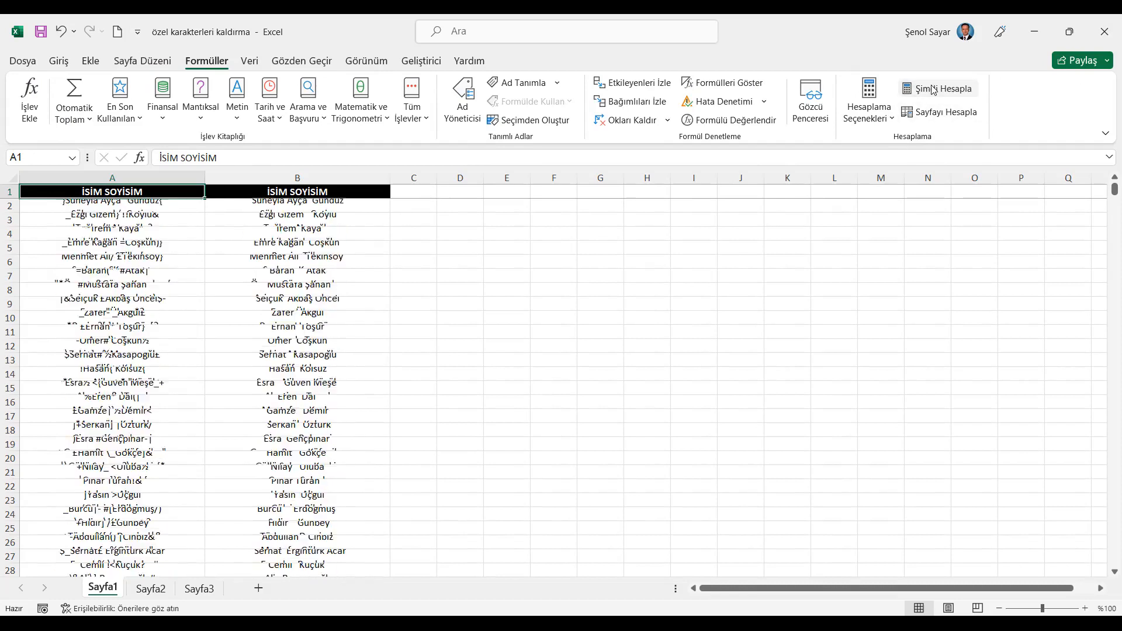
click(934, 89)
click(934, 90)
click(934, 89)
click(933, 90)
click(933, 89)
click(933, 89)
click(934, 89)
click(934, 89)
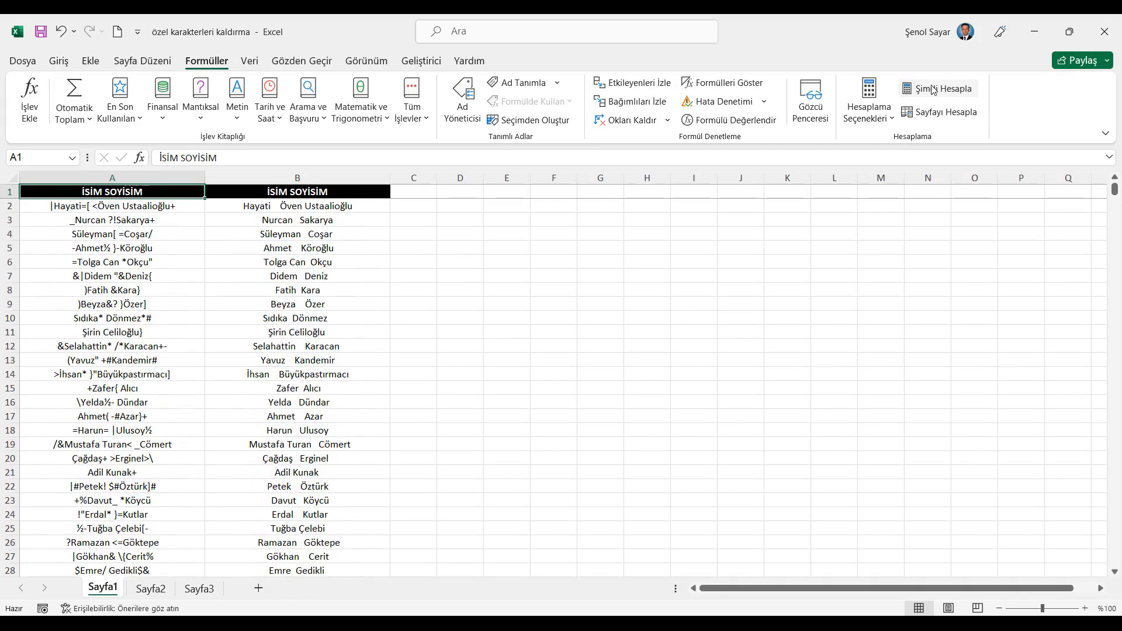
Copy the two header cells A1:B1 from Sayfa1 to A1 of Sayfa2 and autofit columns A and B there
drag(187, 192, 351, 191)
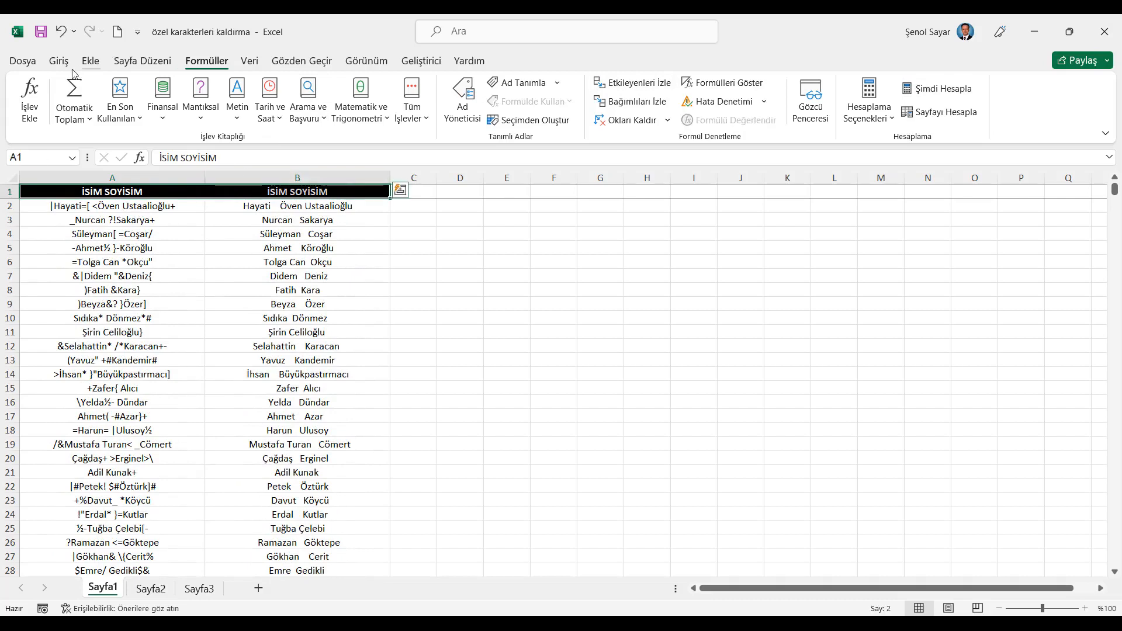
click(59, 61)
click(56, 101)
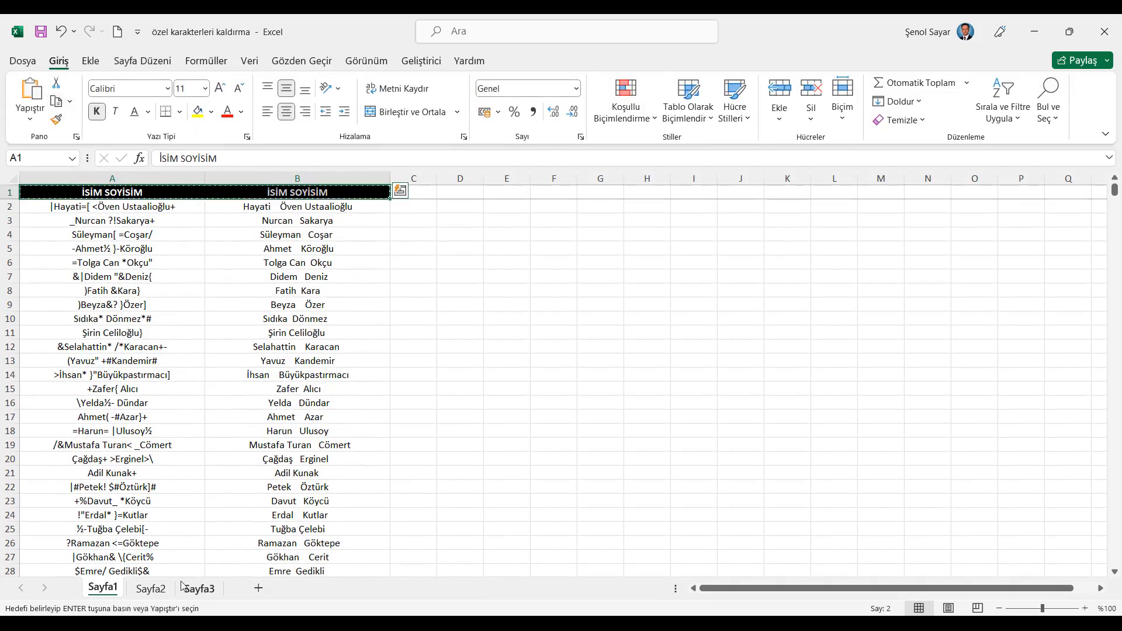
click(150, 588)
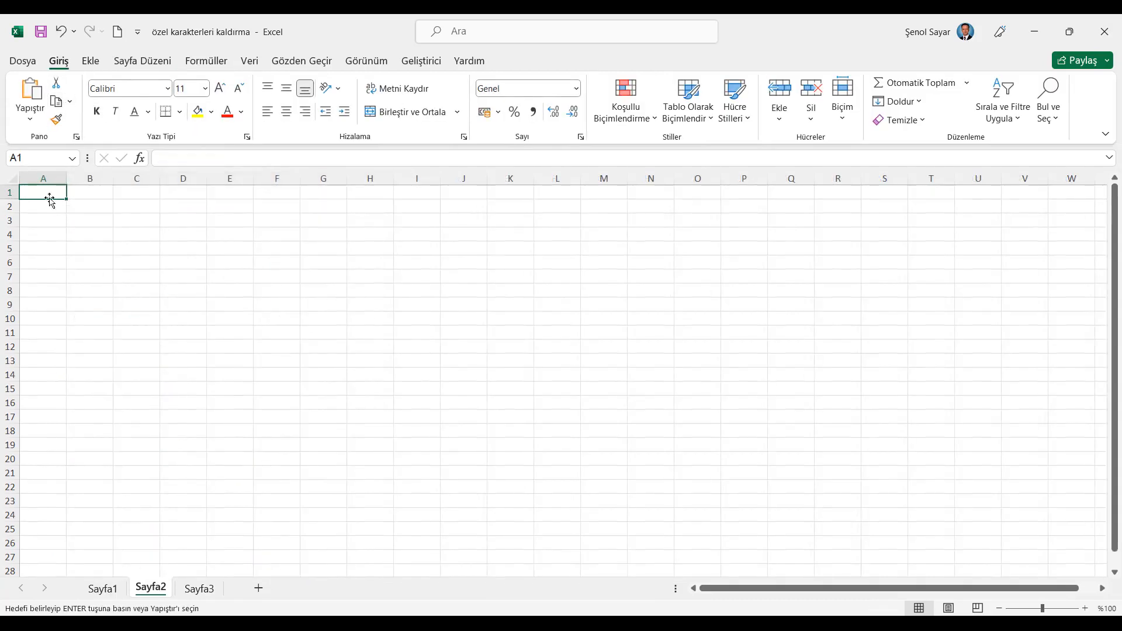
click(41, 96)
drag(47, 178, 90, 178)
double_click(67, 178)
click(49, 195)
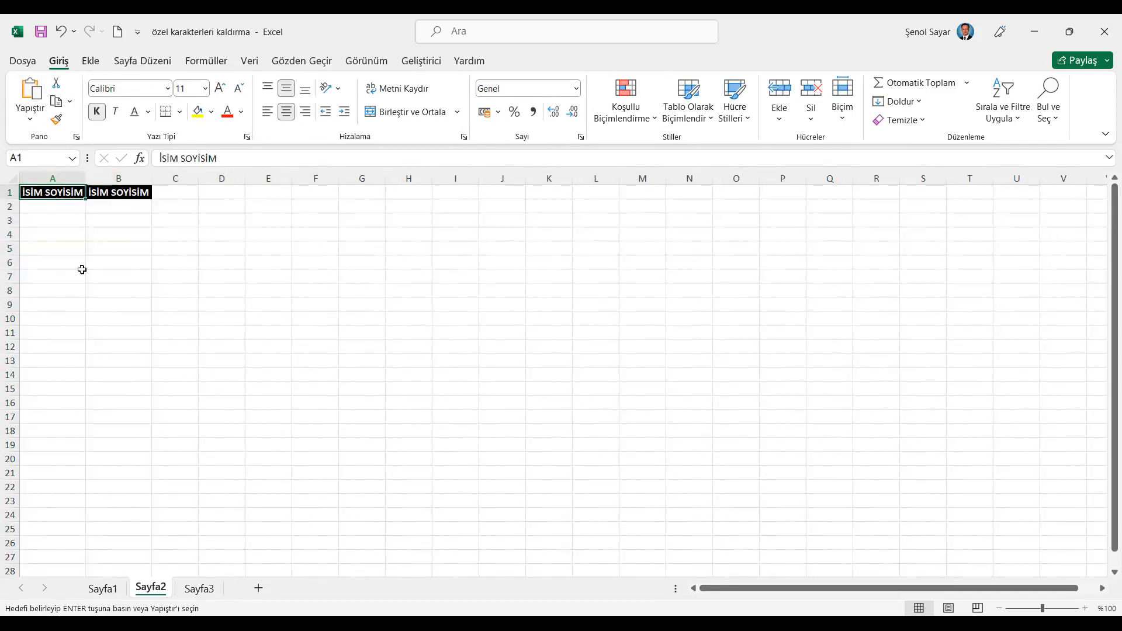
Copy column A of Sayfa1 into Sayfa2 at A1 as values only, and autofit the sheet's column widths
click(103, 588)
click(113, 179)
click(59, 104)
click(151, 588)
right_click(65, 191)
click(117, 292)
click(47, 263)
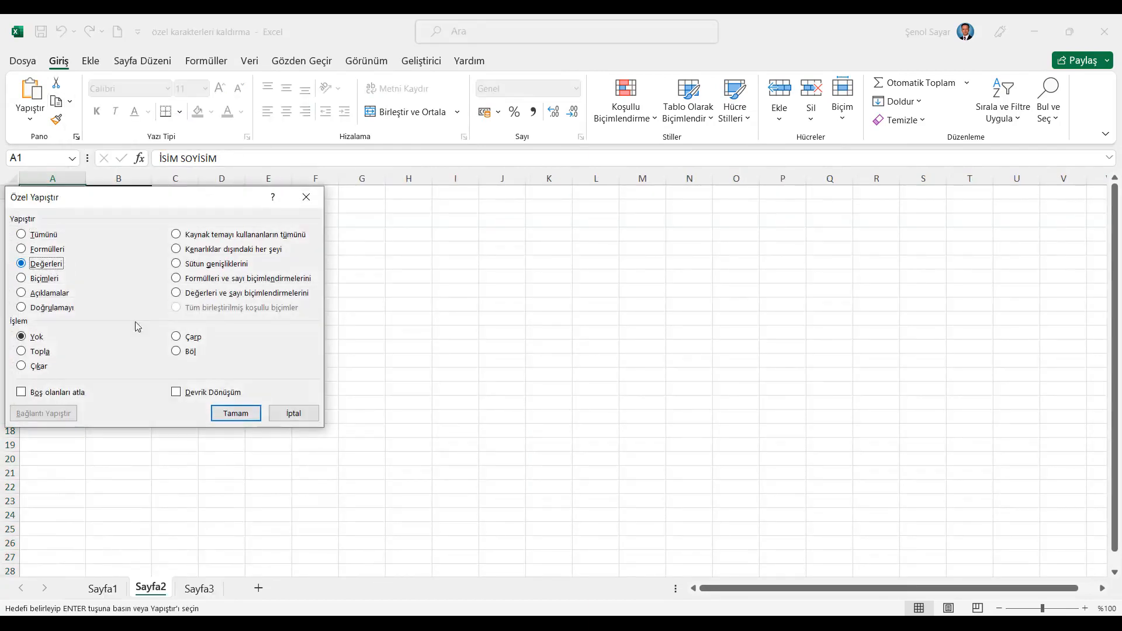
click(220, 415)
click(12, 179)
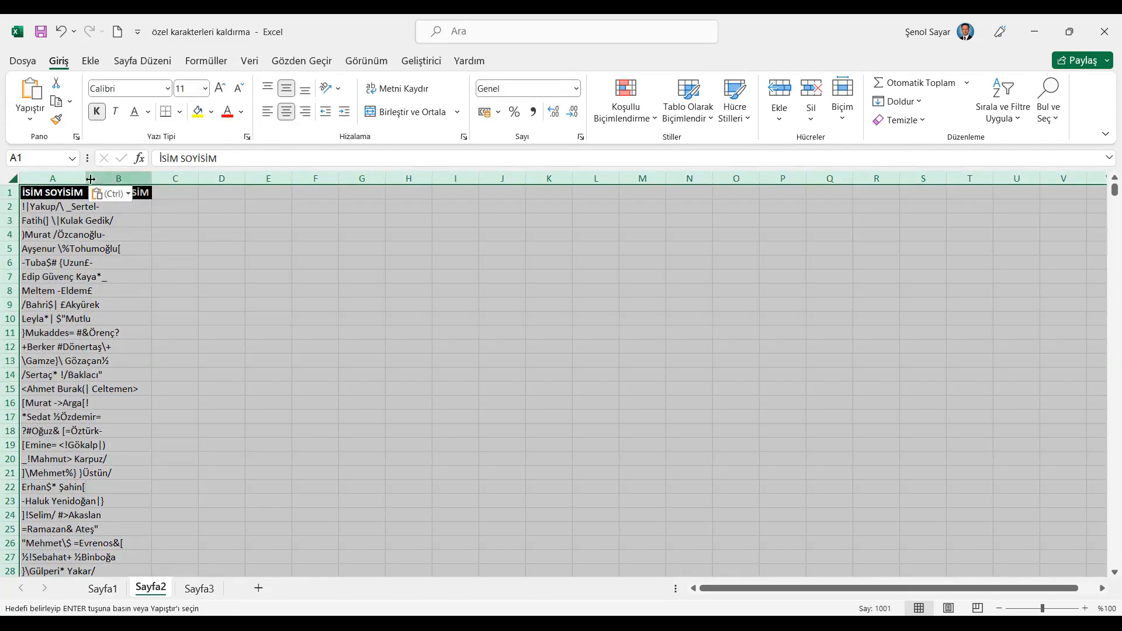
double_click(95, 179)
Enter the formula =YERİNEKOY(A2;"!";"") in B2 of Sayfa2 to strip exclamation marks
click(215, 202)
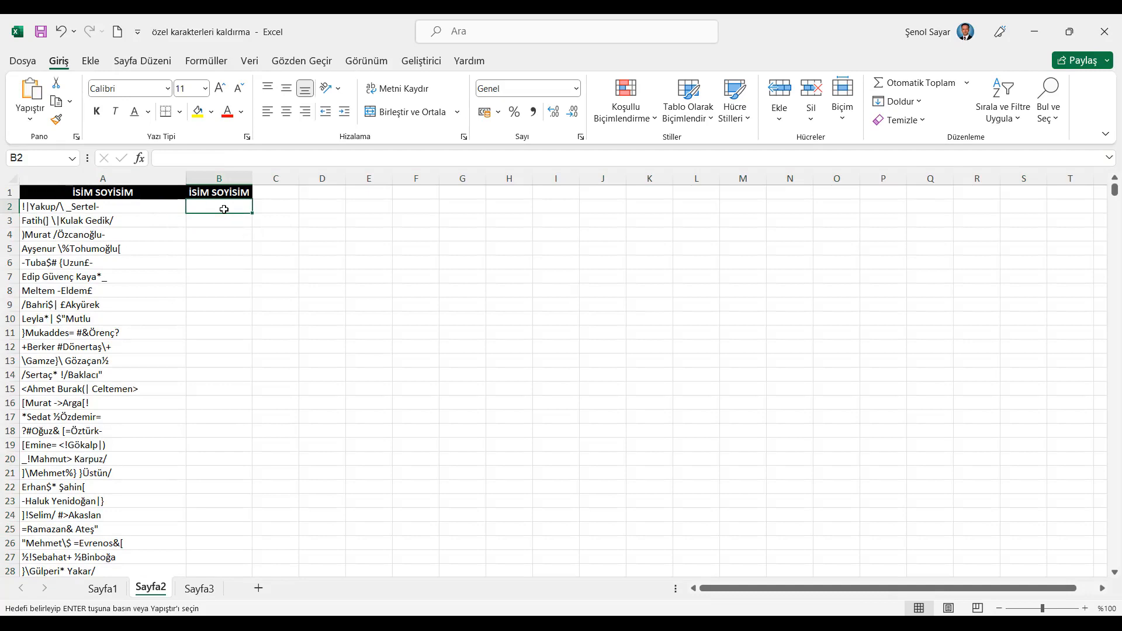
key(Escape)
text(=)
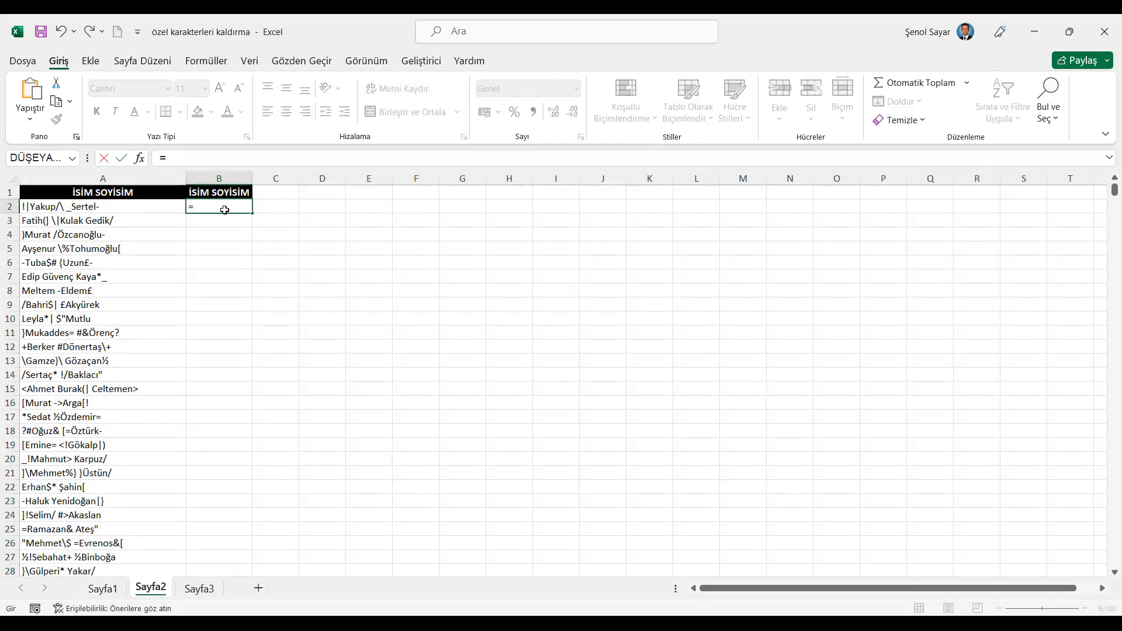
text(yer)
key(Tab)
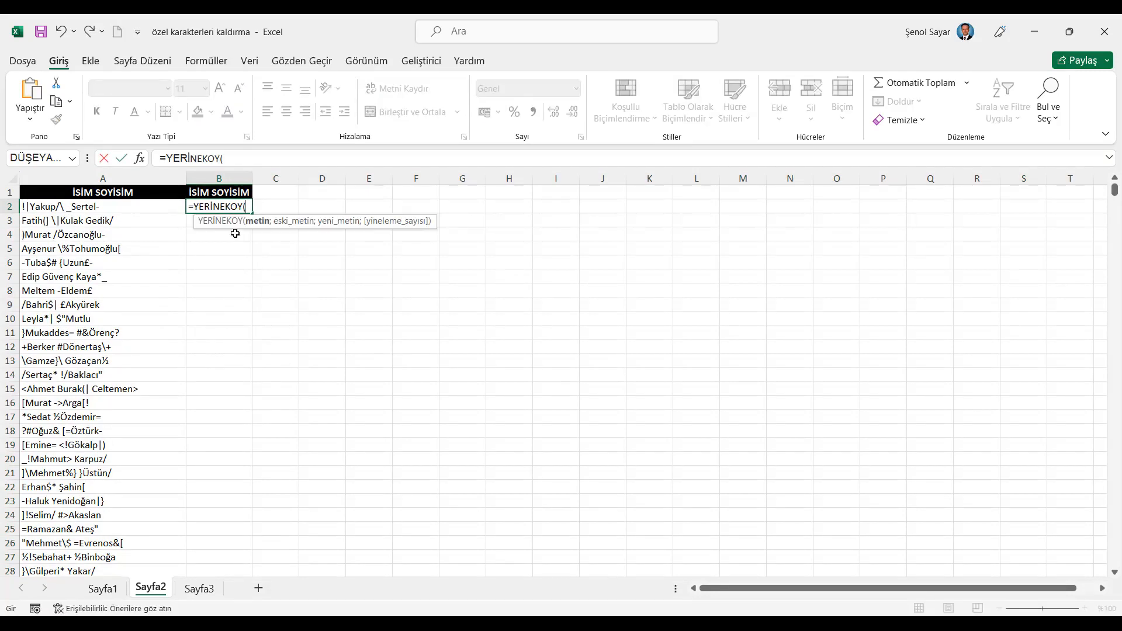
click(109, 202)
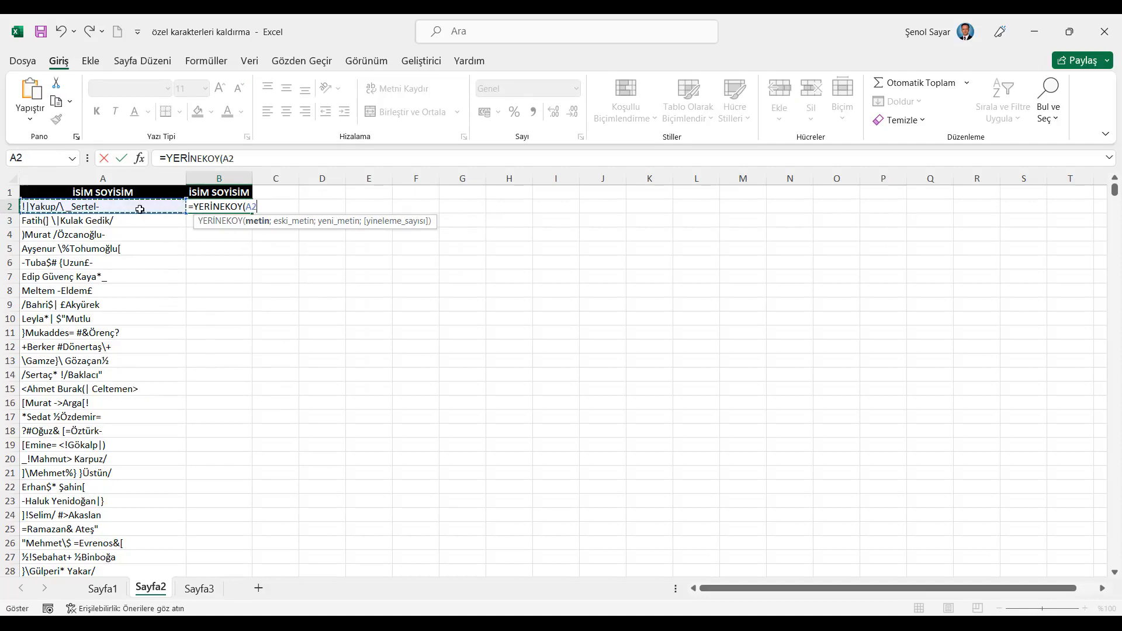
text(;)
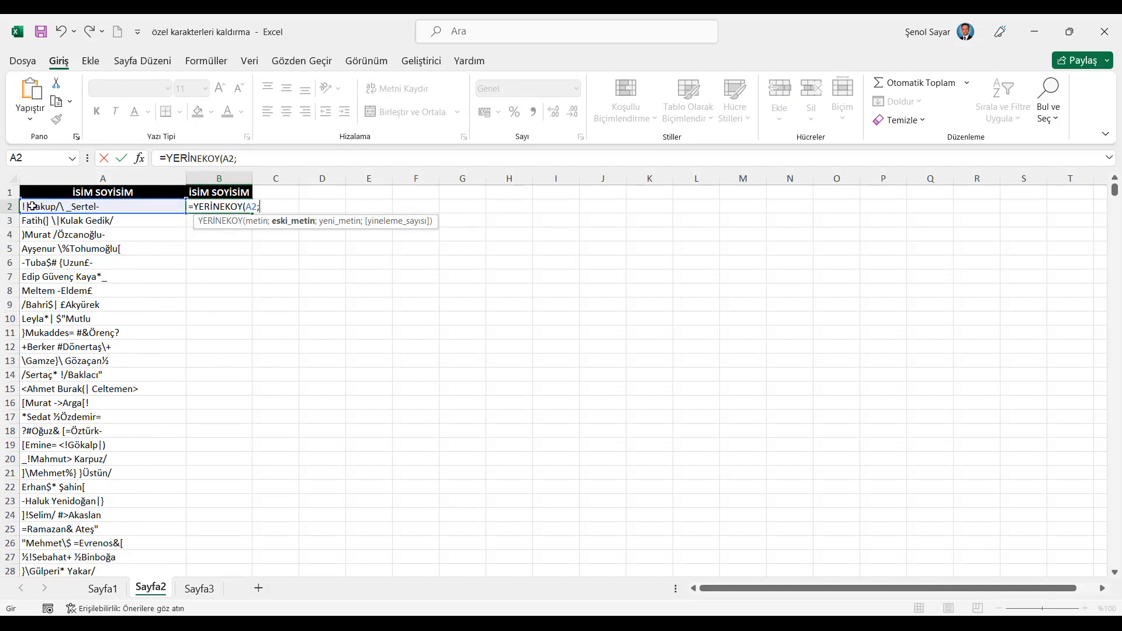
text("!)
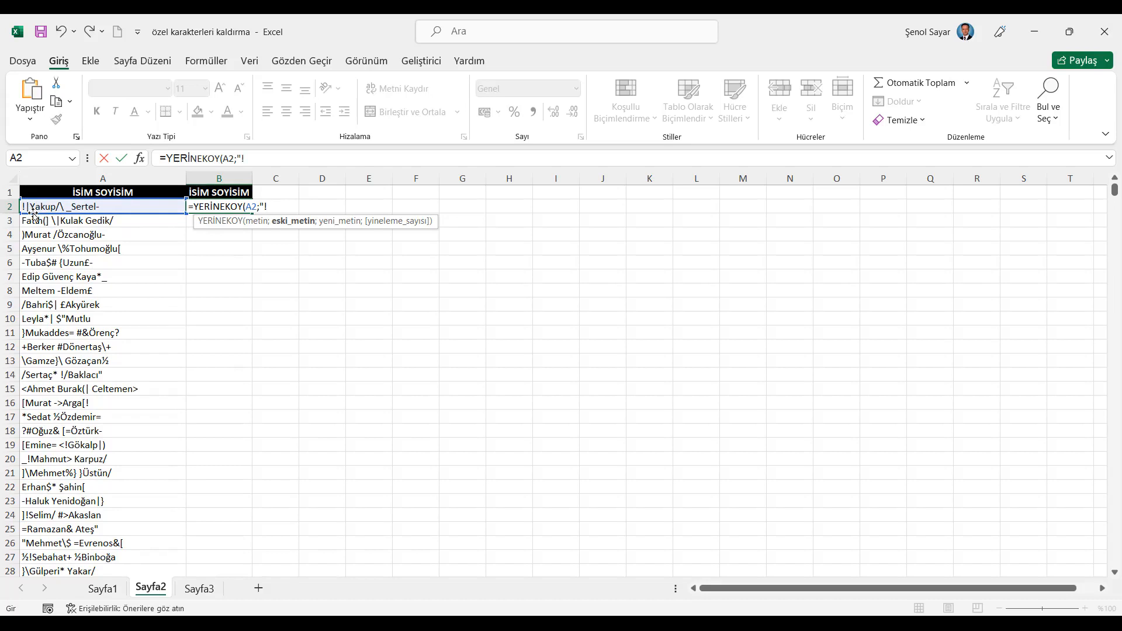
text(";"")
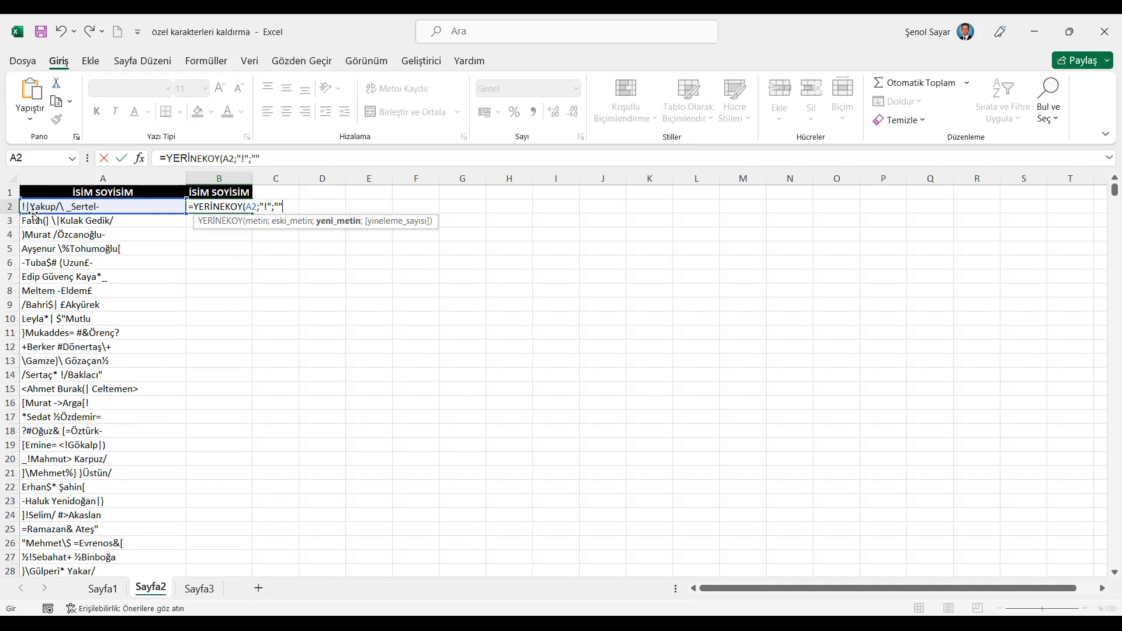
text())
key(Return)
Autofit column B to its contents and inspect the leading special characters in A2
click(219, 203)
click(240, 179)
double_click(253, 177)
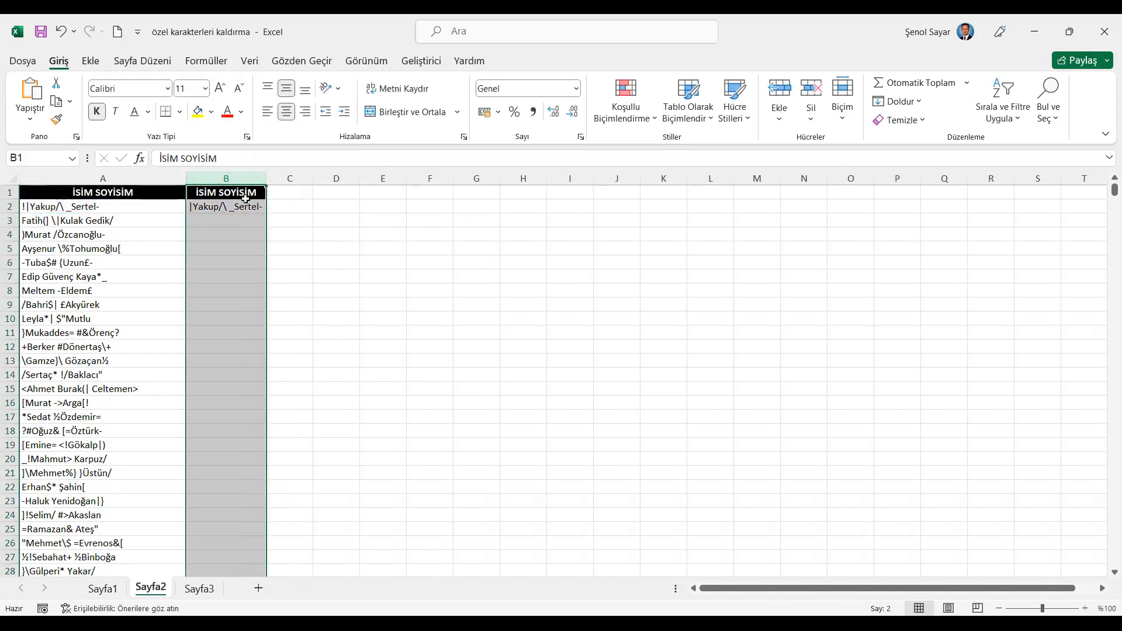
click(228, 207)
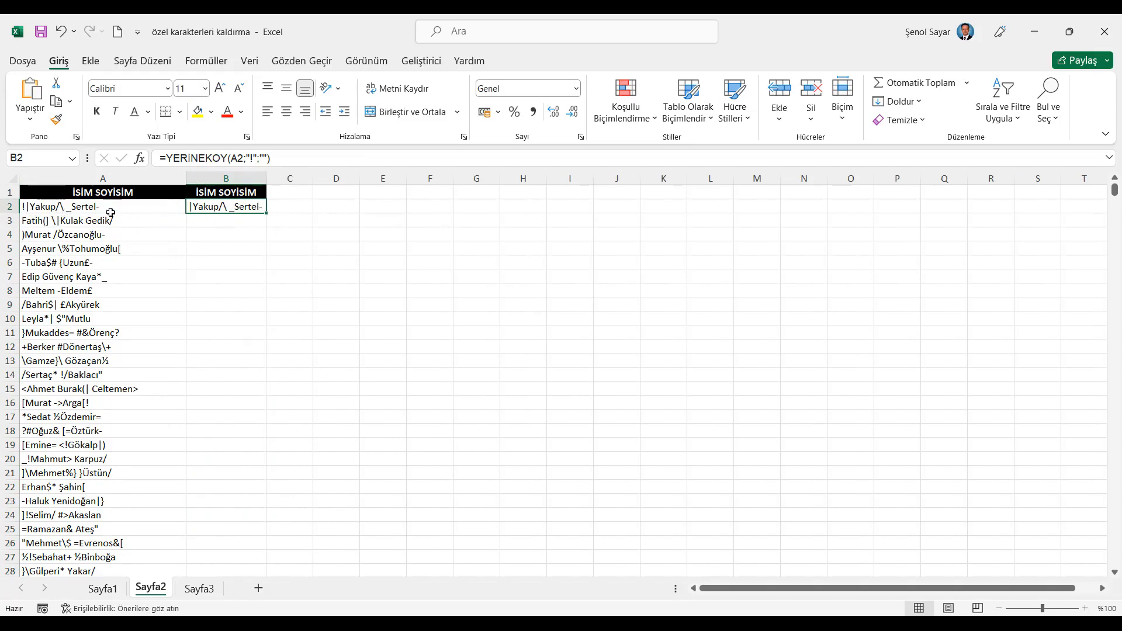
click(72, 207)
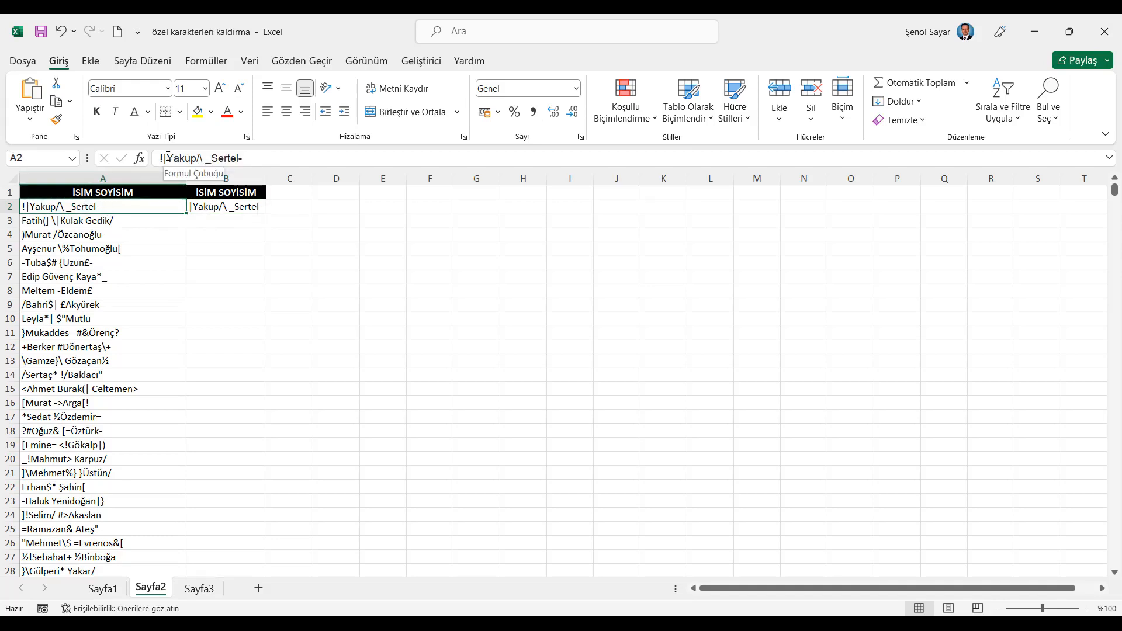
click(164, 158)
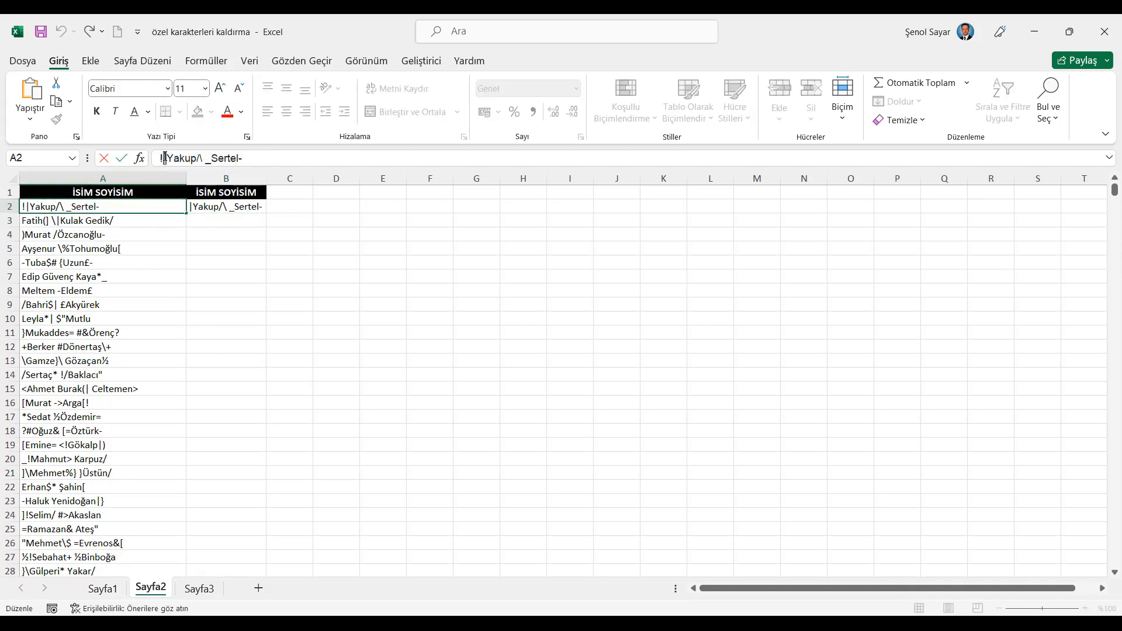
key(Return)
key(Up)
key(Right)
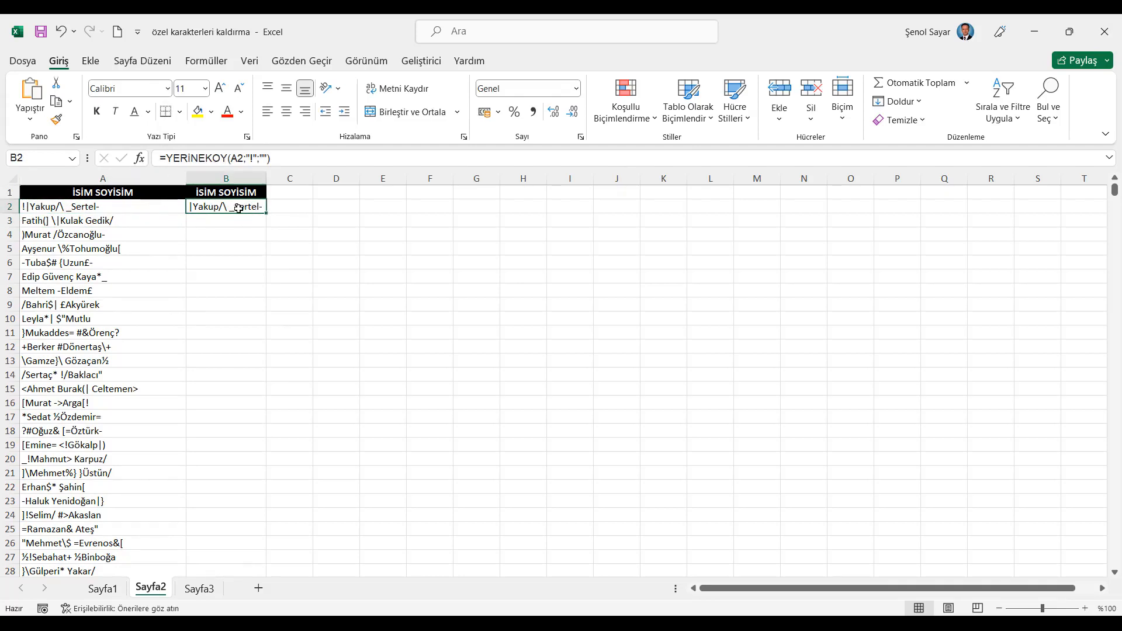
Nest B2's formula in a second YERİNEKOY that replaces "|" with "", giving =YERİNEKOY(YERİNEKOY(A2;"!";"");"|";"")
click(197, 158)
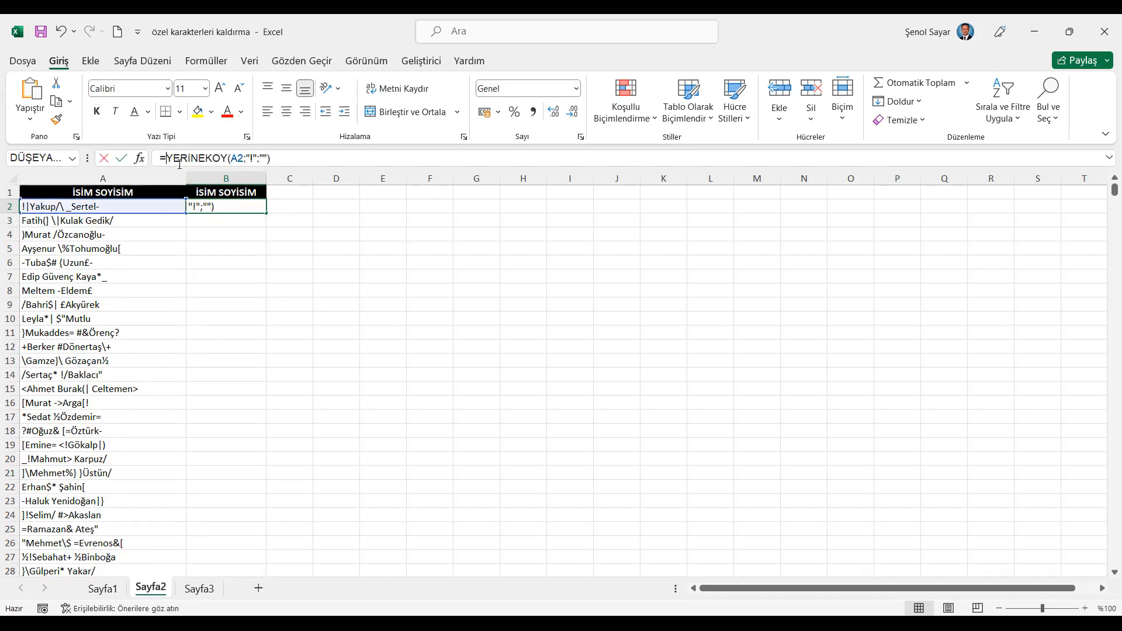
text(yer)
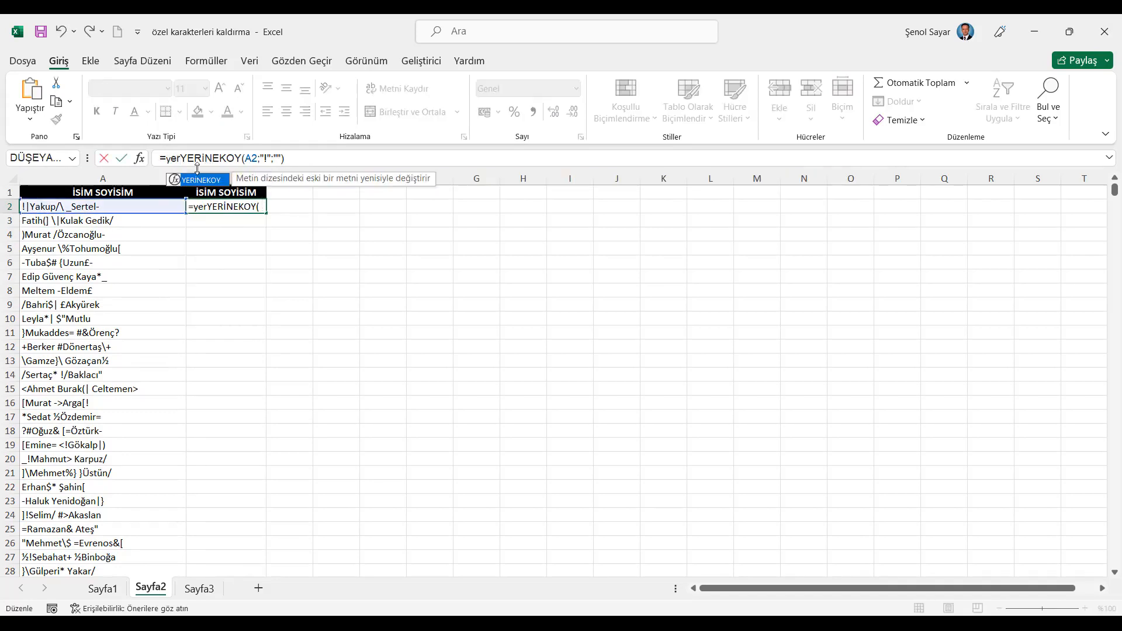
key(Tab)
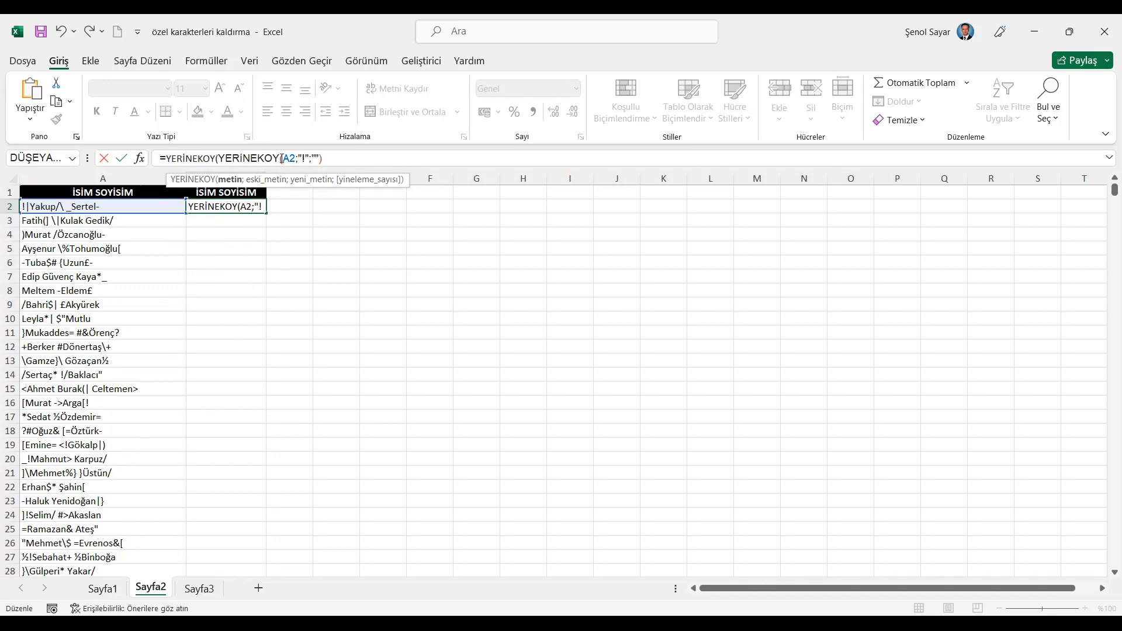
click(335, 158)
text(;"|)
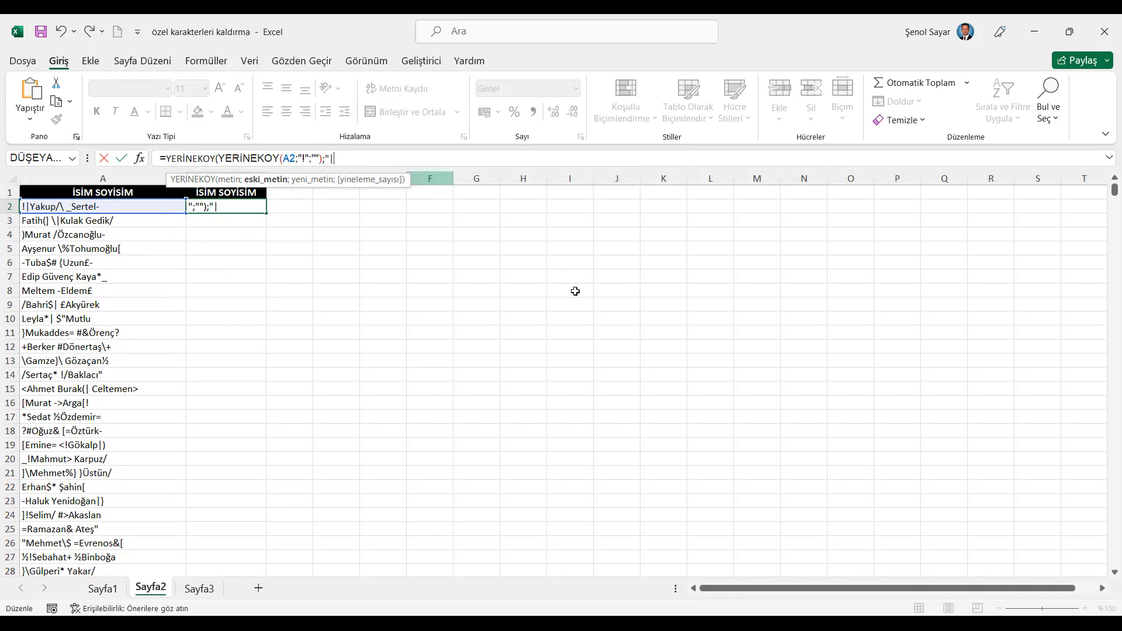
text(";)
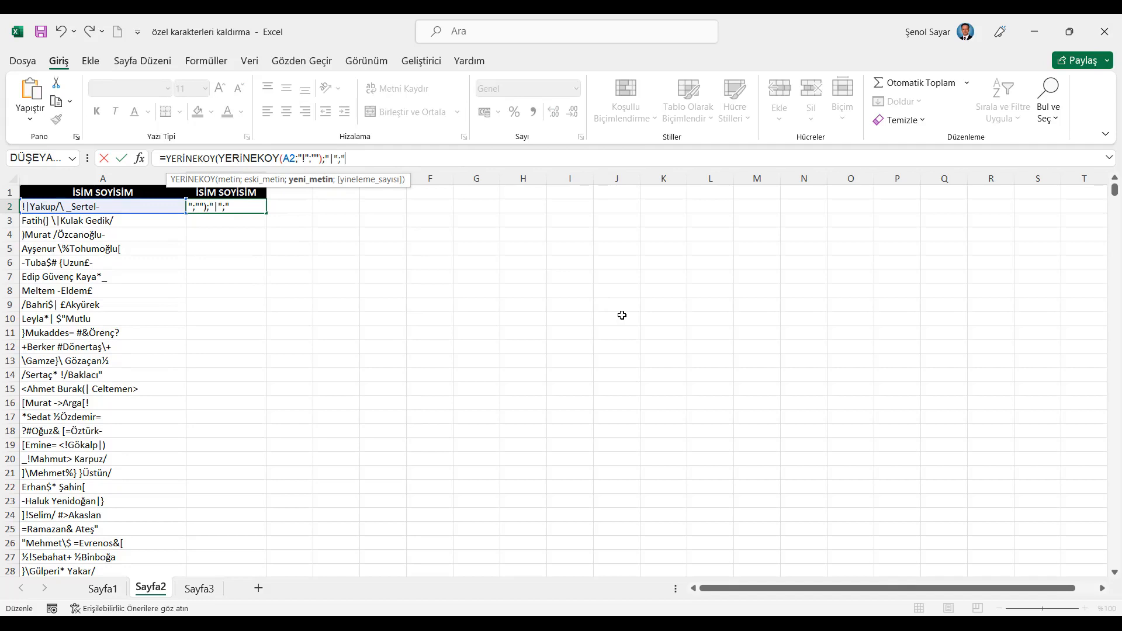
text(""))
key(Return)
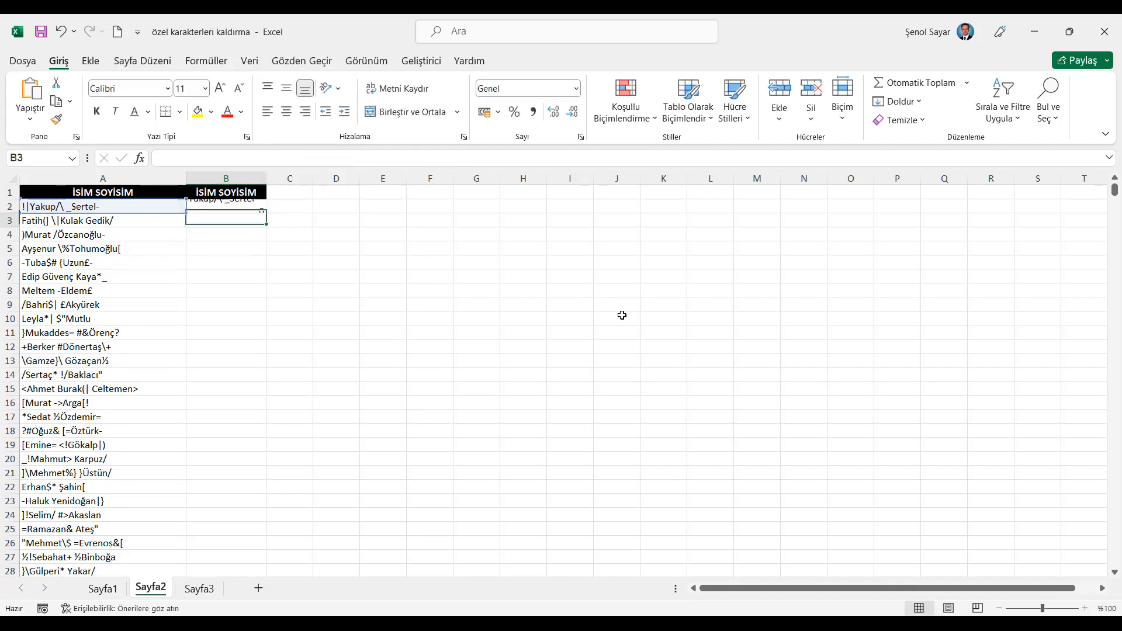
Check the slash pair in A2's text and wrap B2's formula in a third YERİNEKOY that replaces "/\" with ""
click(39, 205)
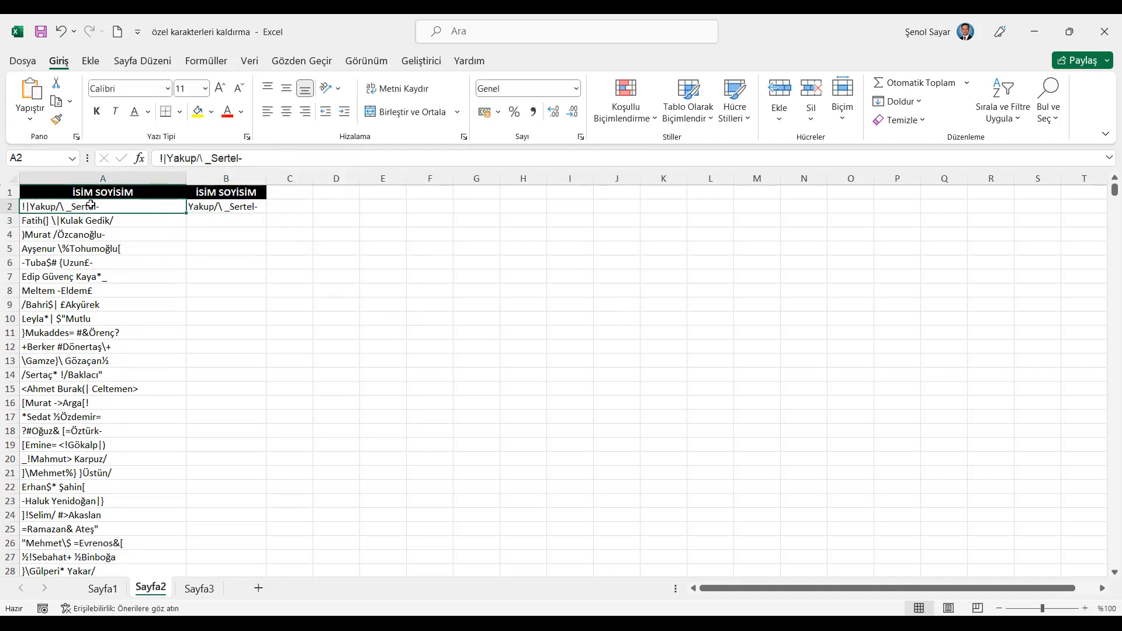
double_click(202, 158)
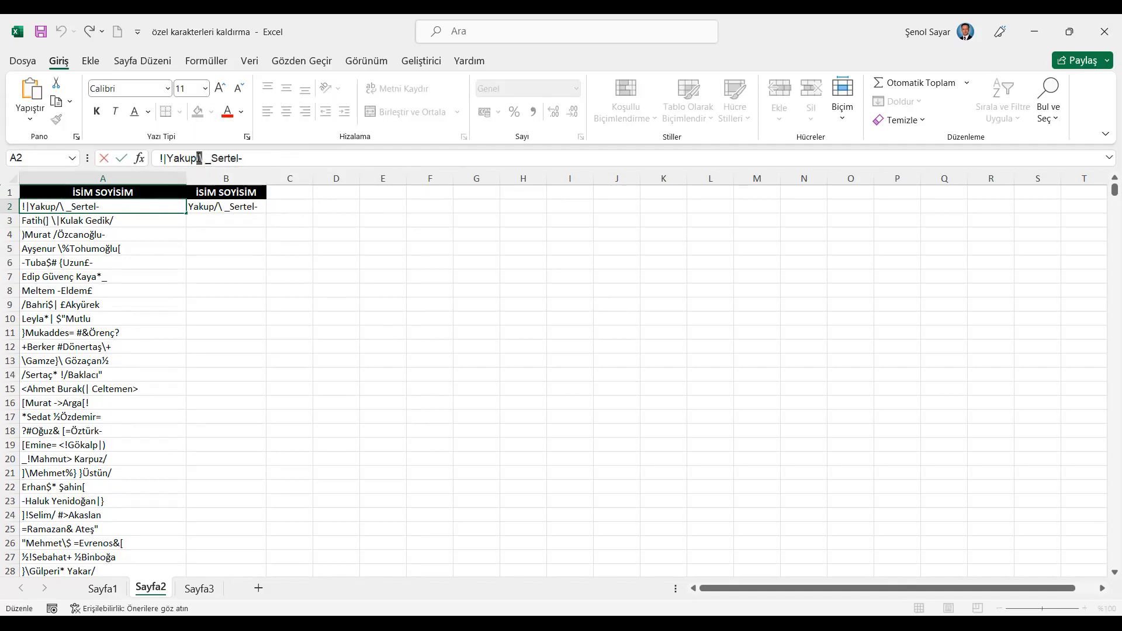
key(Escape)
key(Right)
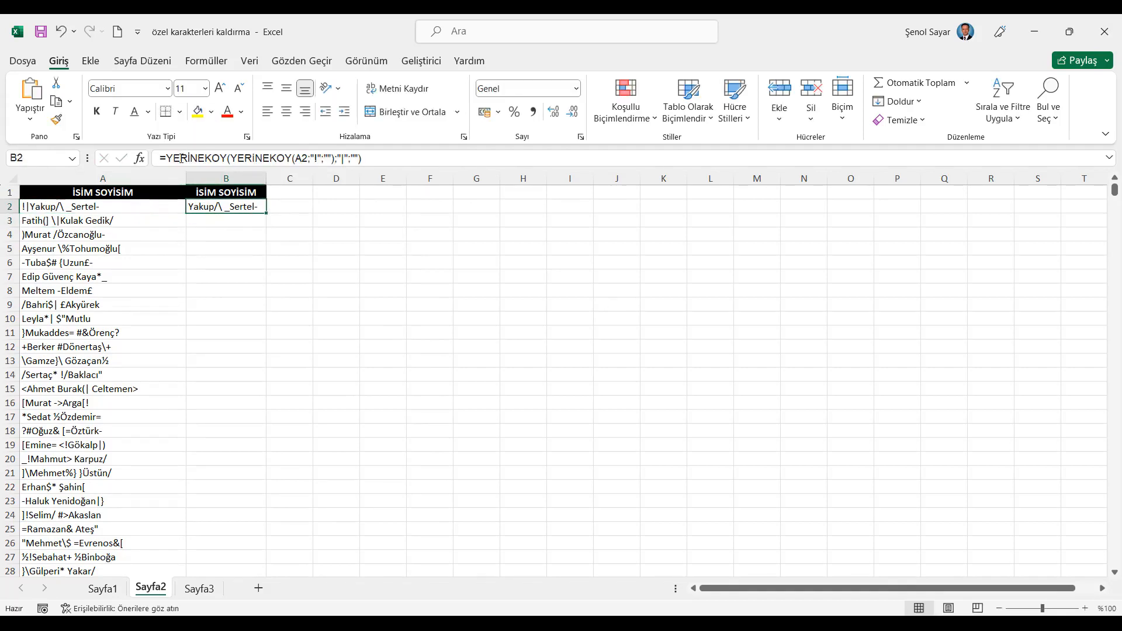
click(170, 158)
text(ye)
key(Tab)
click(446, 161)
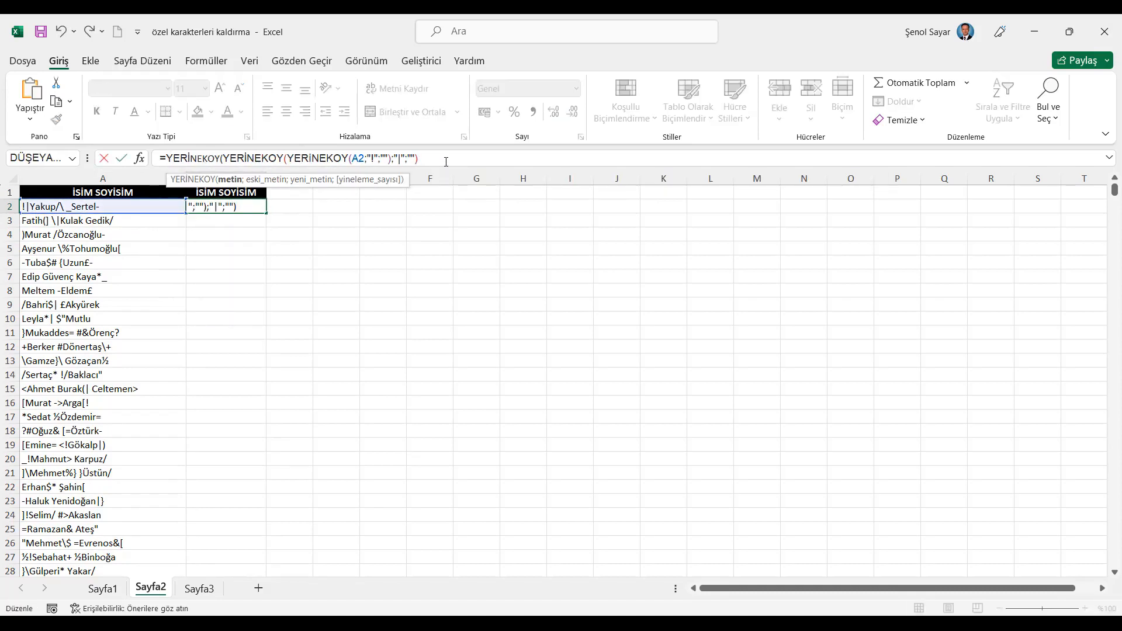
text(;"/\)
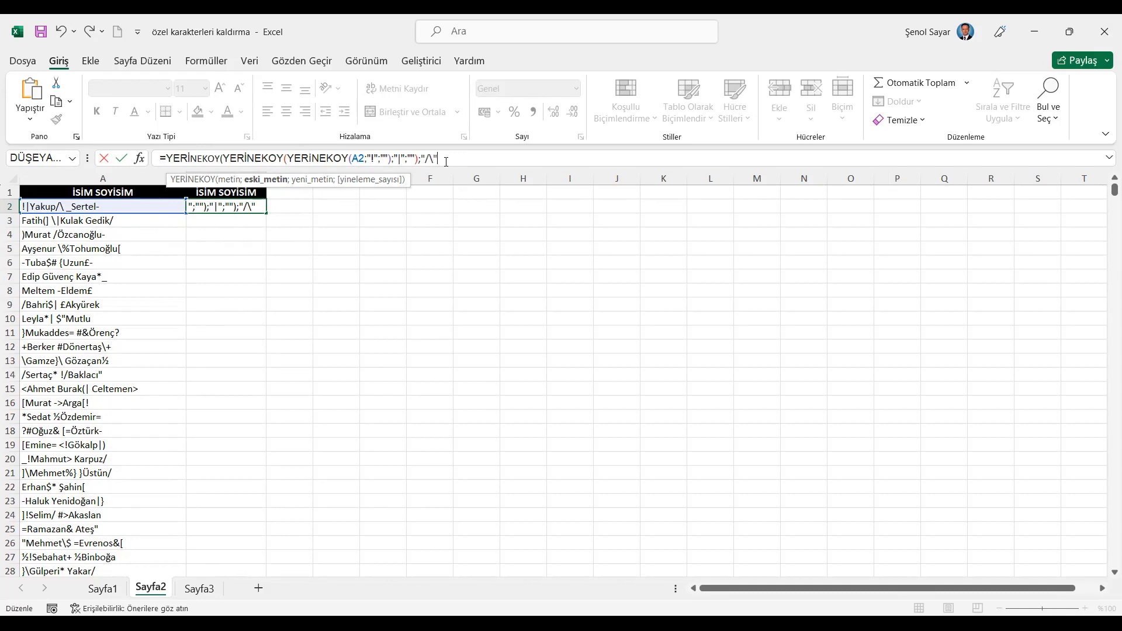
text(";"")
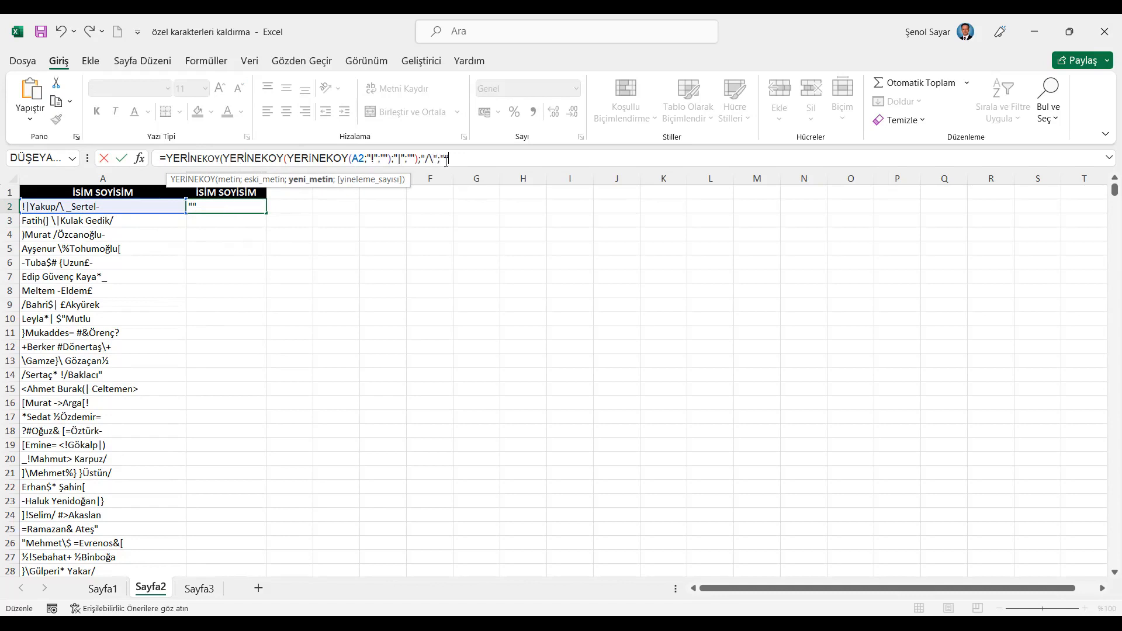
key(Return)
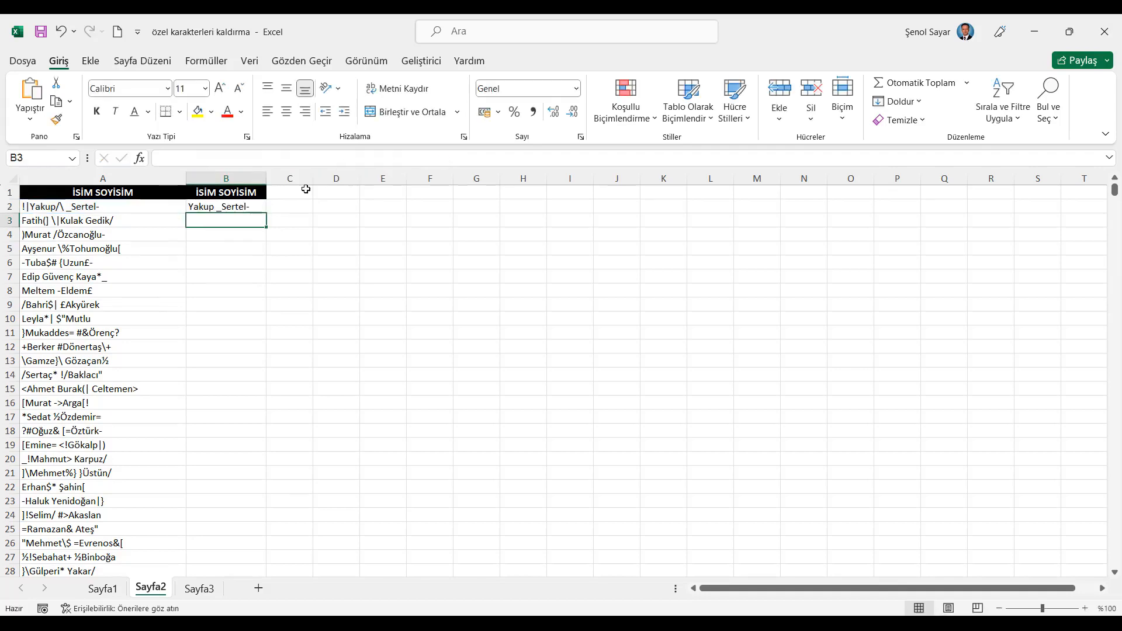
Check the underscore in A2's text and wrap B2's formula in a fourth YERİNEKOY that replaces "_" with ""
click(189, 208)
click(114, 210)
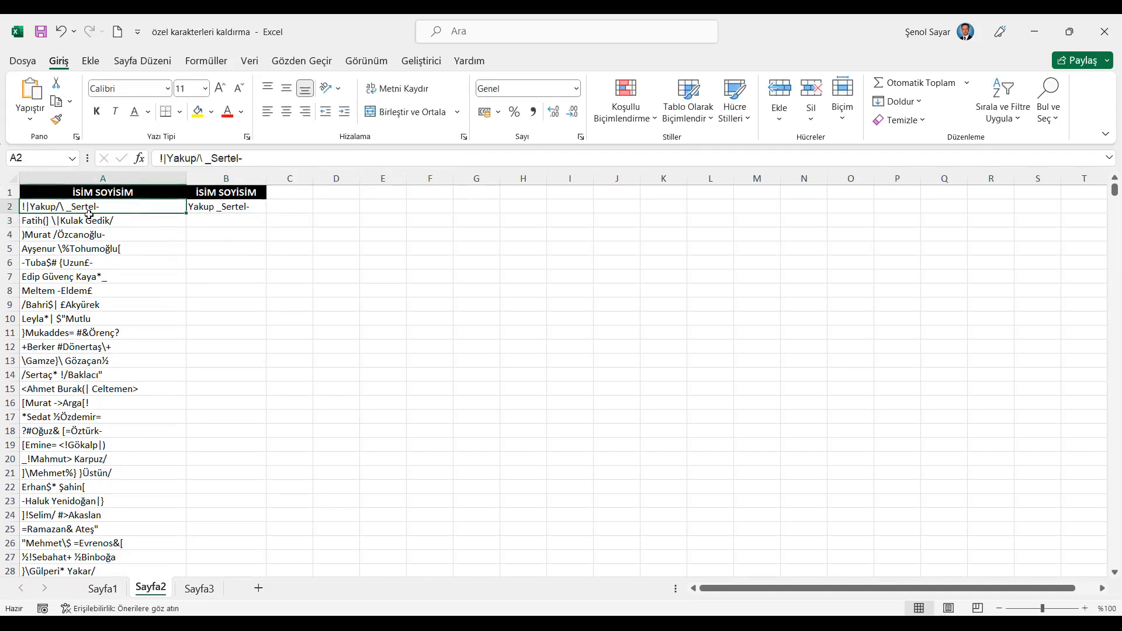
drag(211, 159, 206, 159)
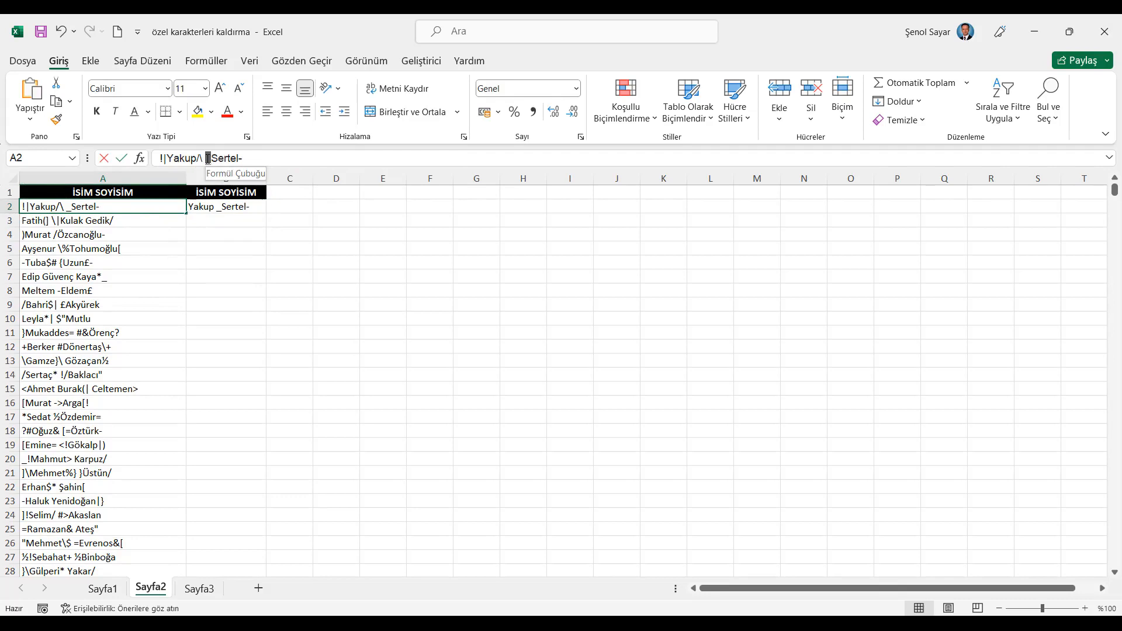
key(Return)
key(Up)
key(Right)
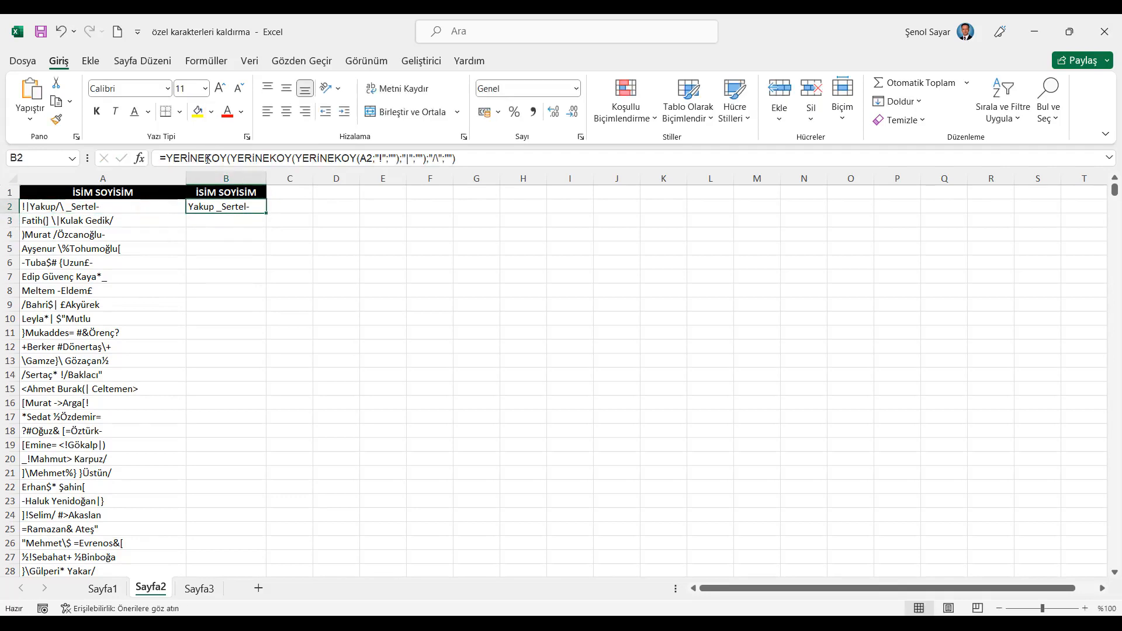
click(170, 159)
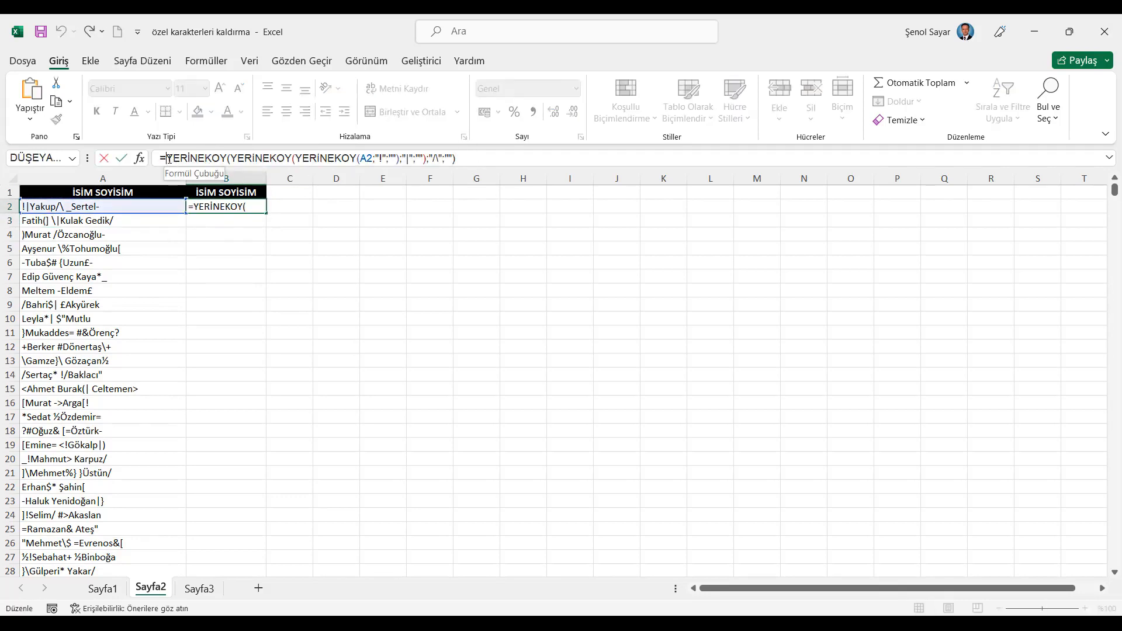
text(yer)
key(Tab)
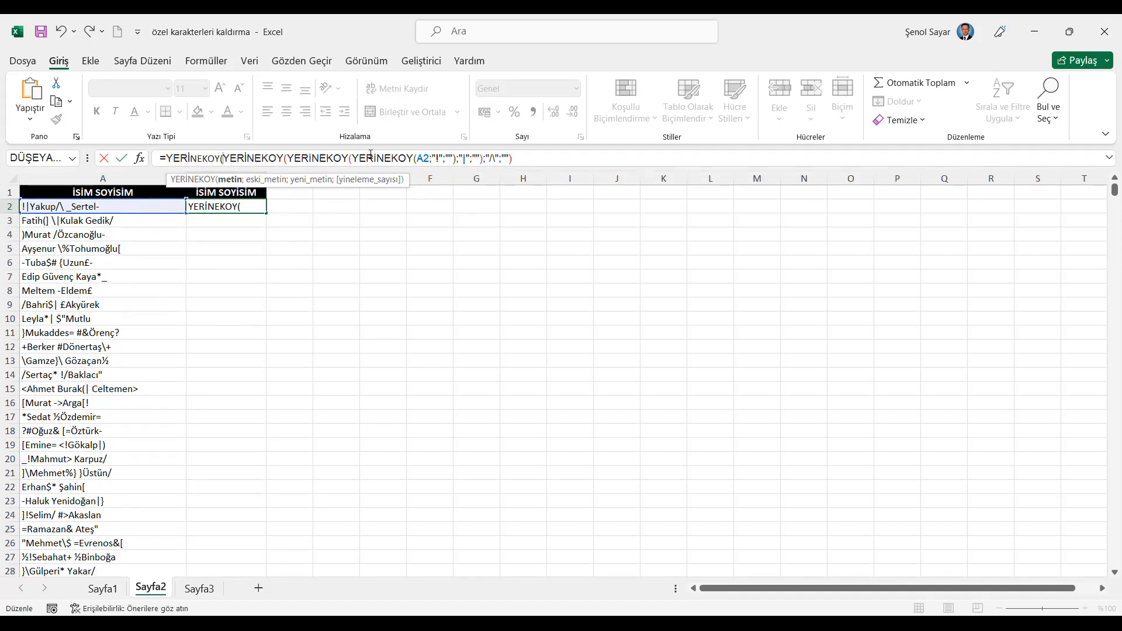
click(545, 159)
text(;"_)
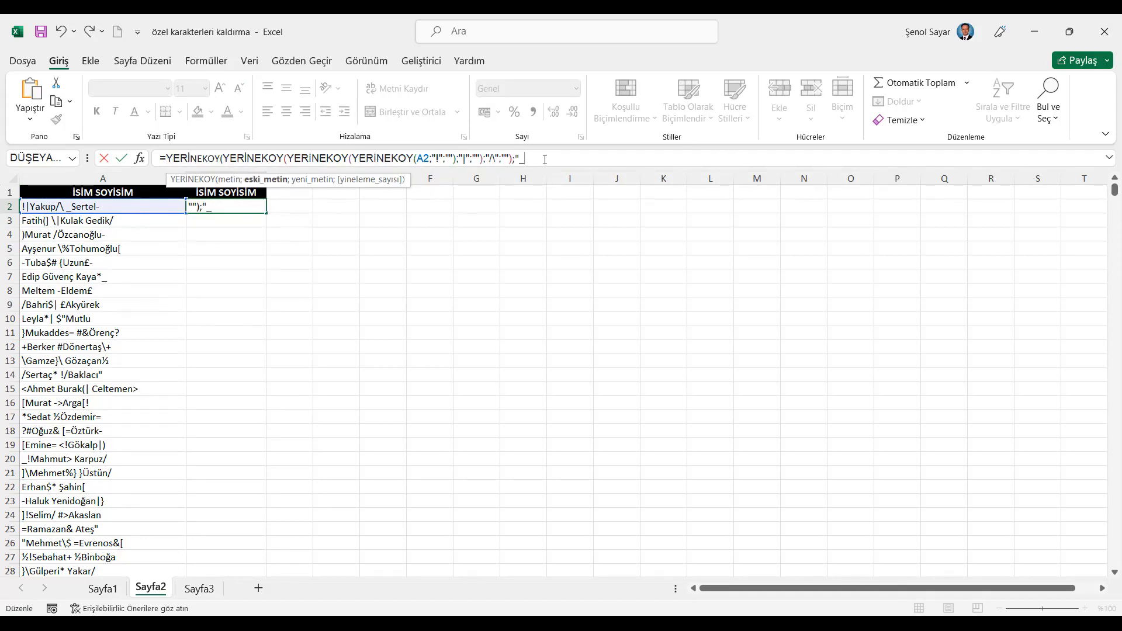
text(";""))
key(Return)
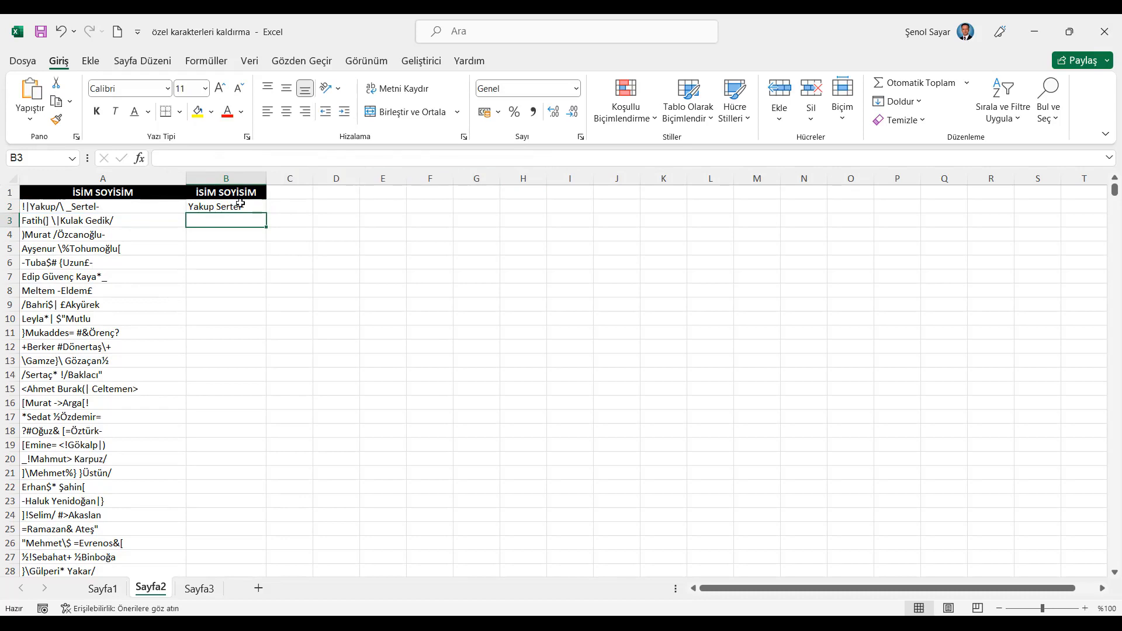
Check the trailing hyphen in A2's text and wrap B2's formula in a fifth YERİNEKOY that replaces "-" with ""
click(125, 203)
drag(245, 160, 241, 159)
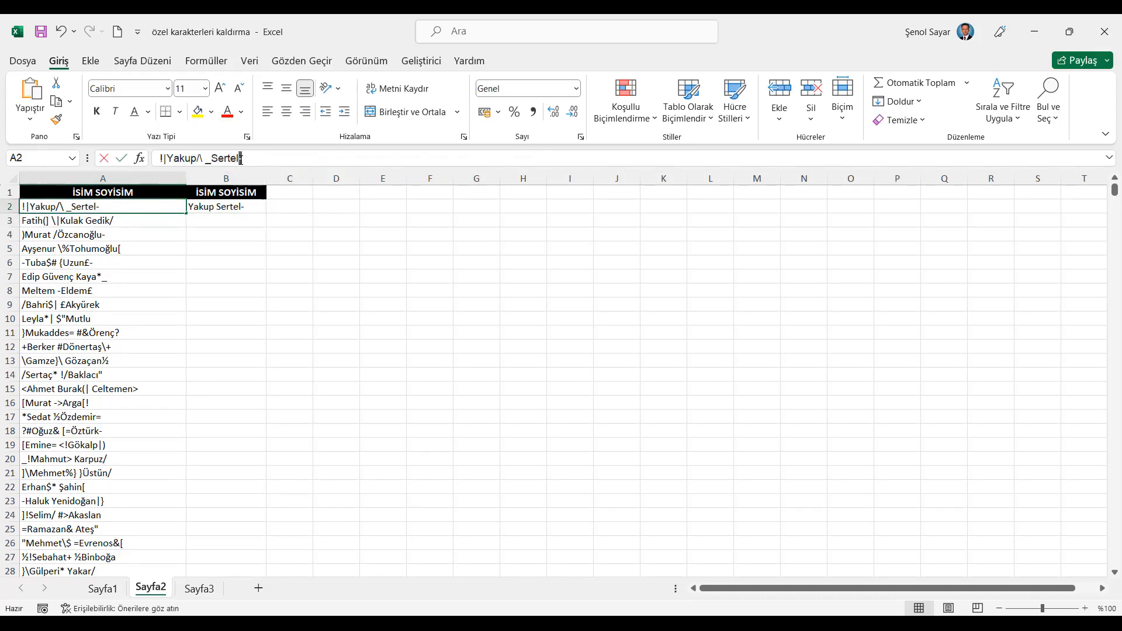
key(Escape)
key(Right)
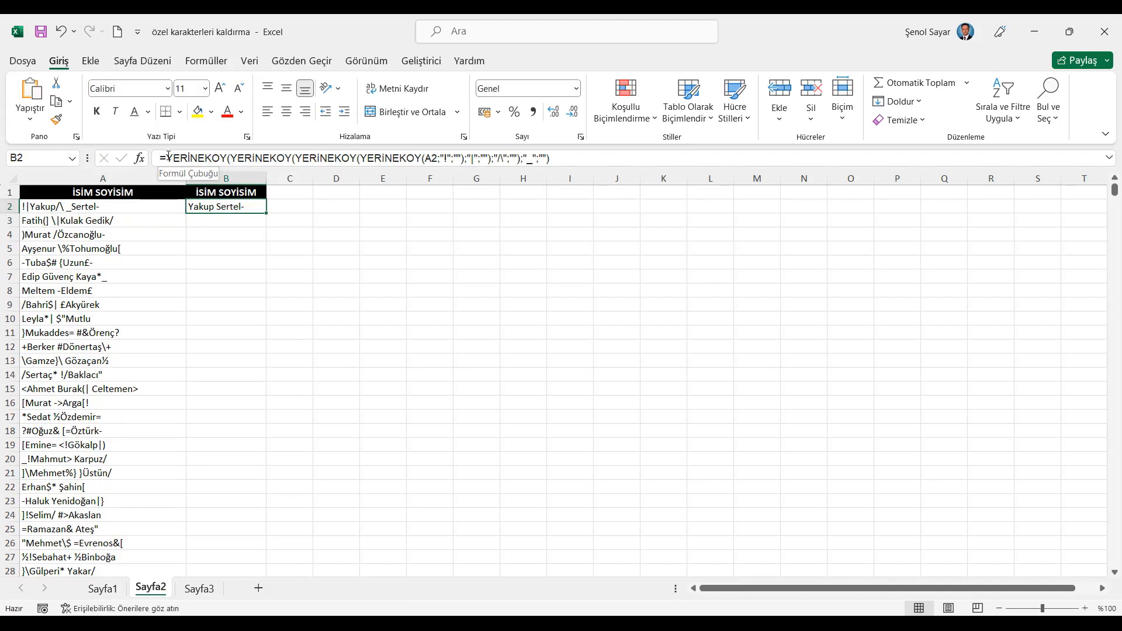
click(167, 157)
text(YERİNEKOY()
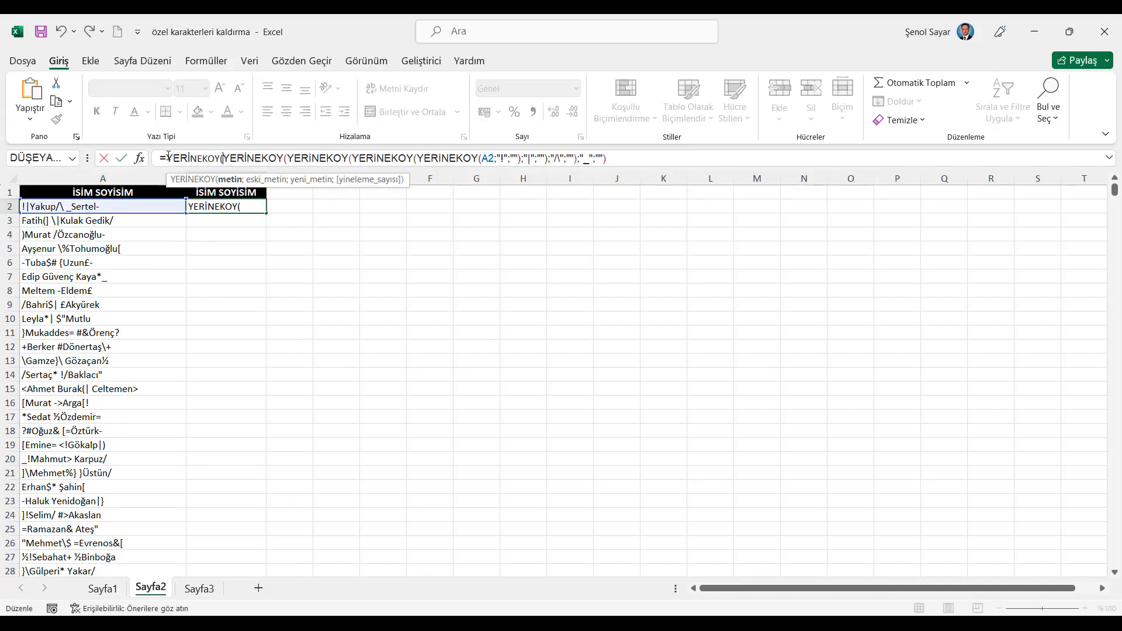
click(667, 156)
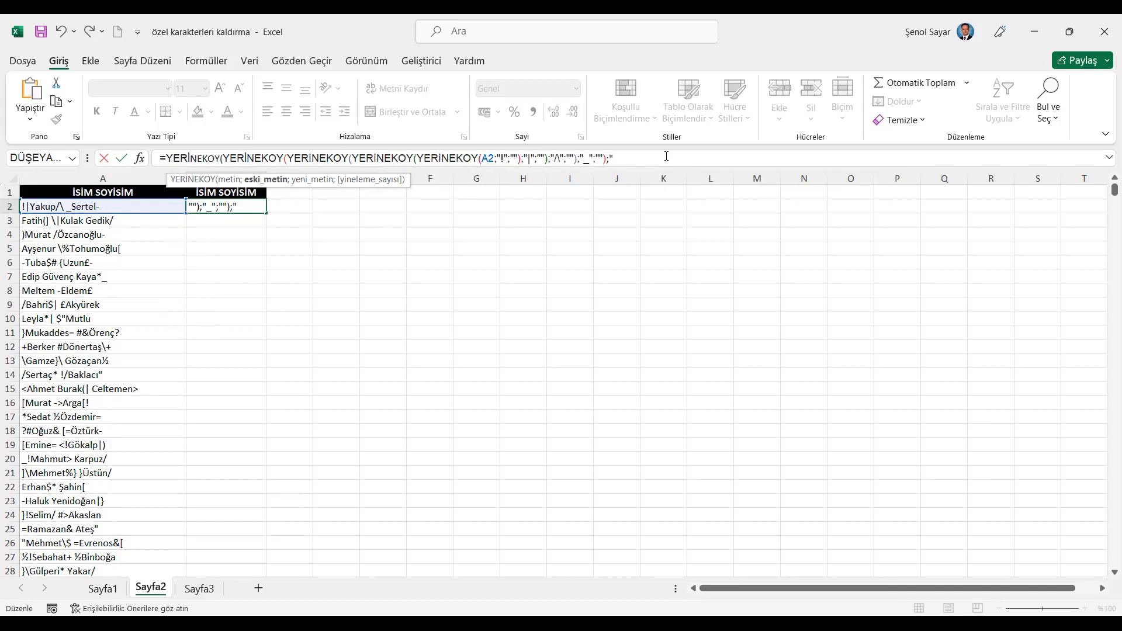
text(;""))
key(Return)
Fill B2's formula down column B alongside the names and autofit the column to its contents
click(243, 207)
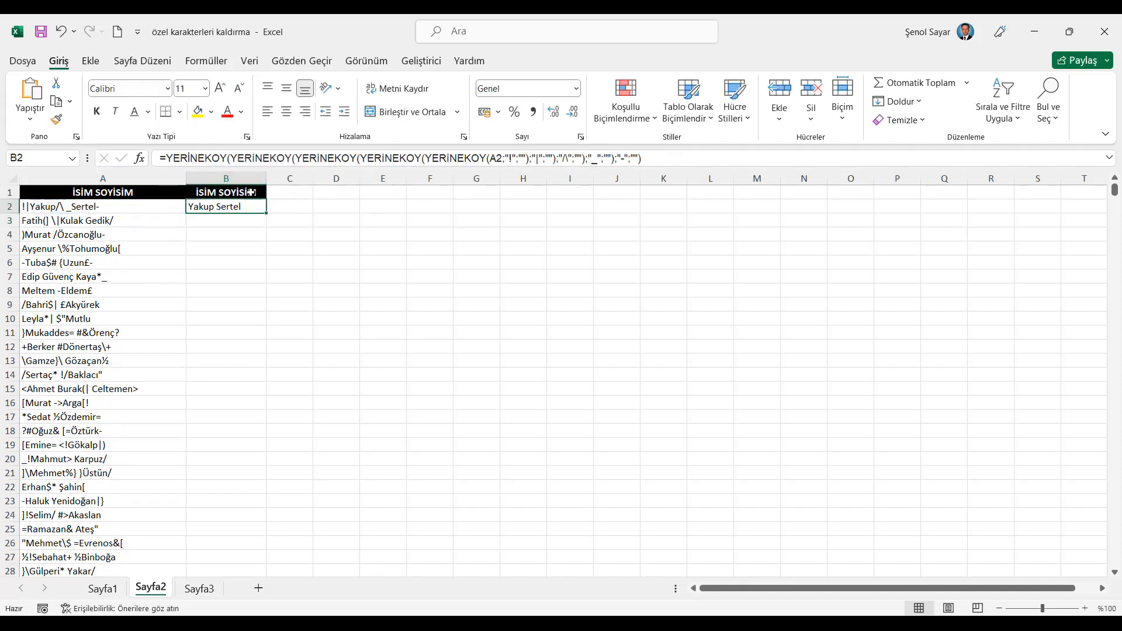
click(252, 178)
double_click(267, 178)
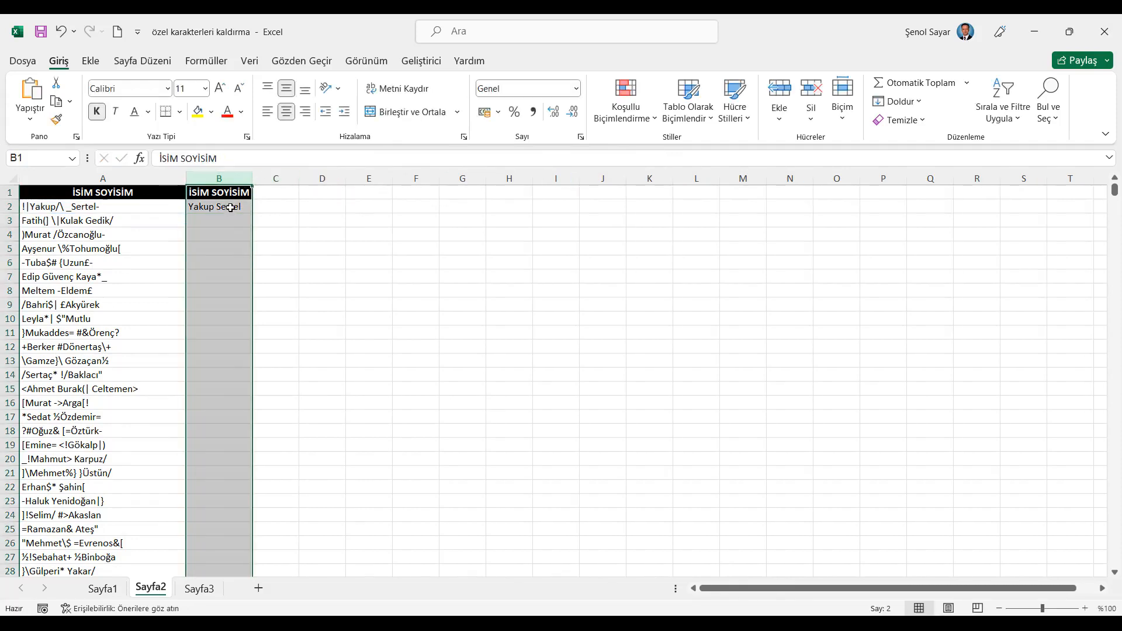
click(230, 208)
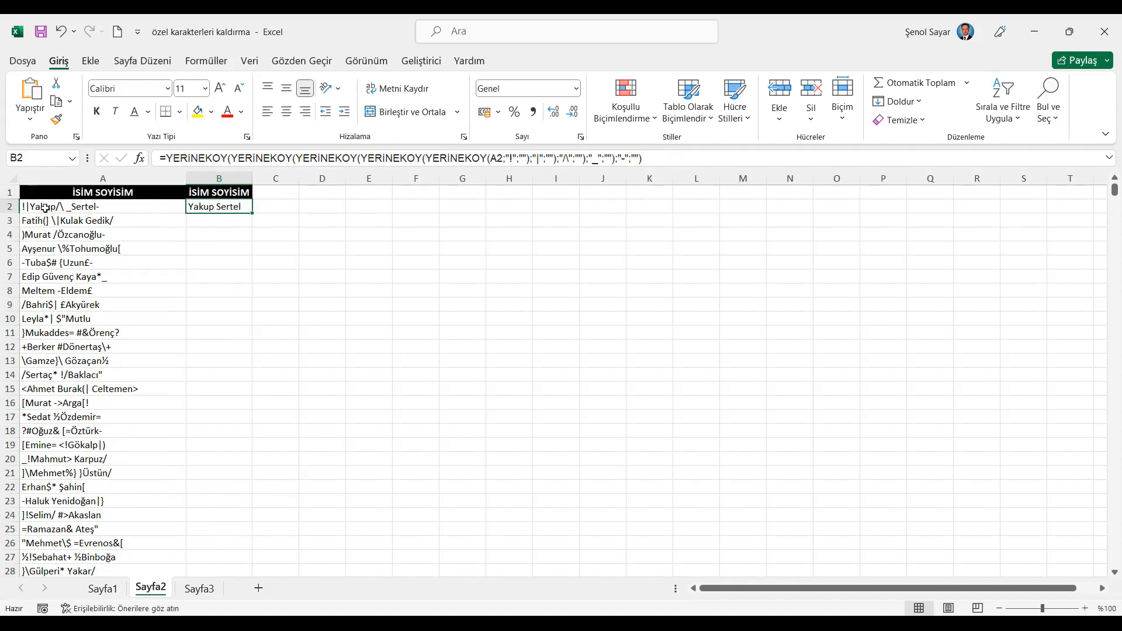
double_click(252, 214)
click(219, 178)
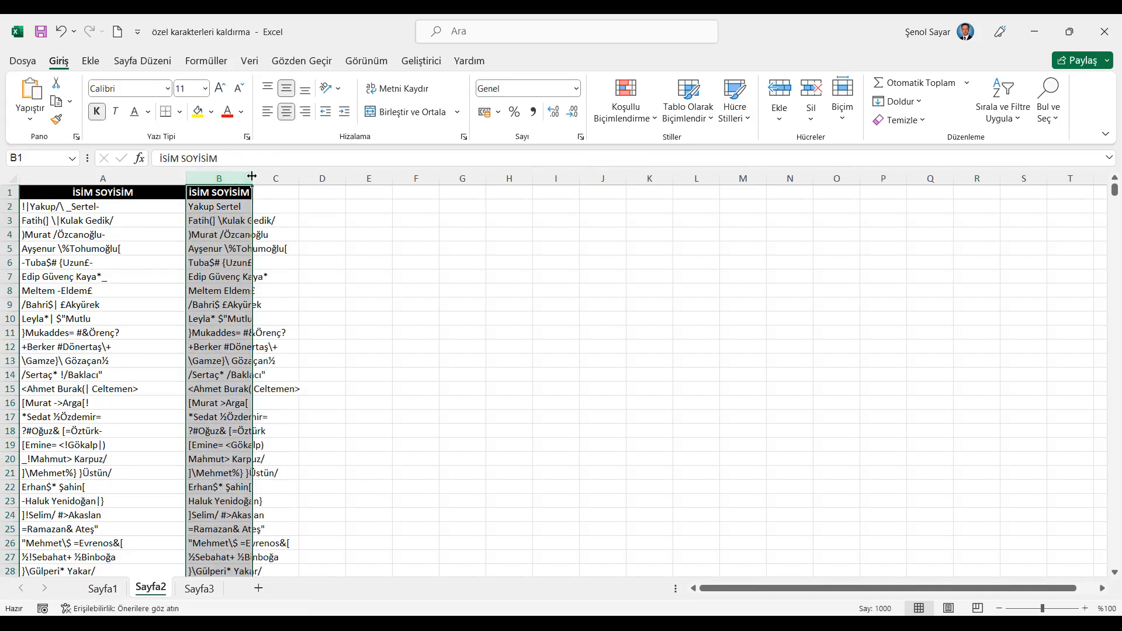
double_click(253, 178)
click(253, 202)
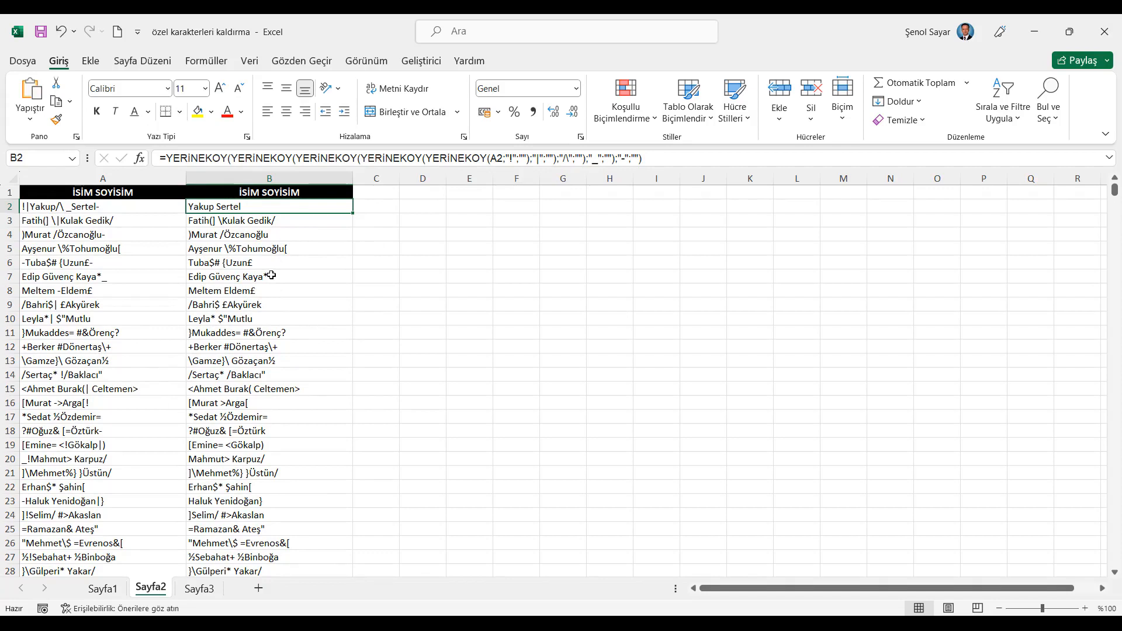
Copy the special-character list in column S of Sayfa1 and paste it into column F of Sayfa2
click(113, 589)
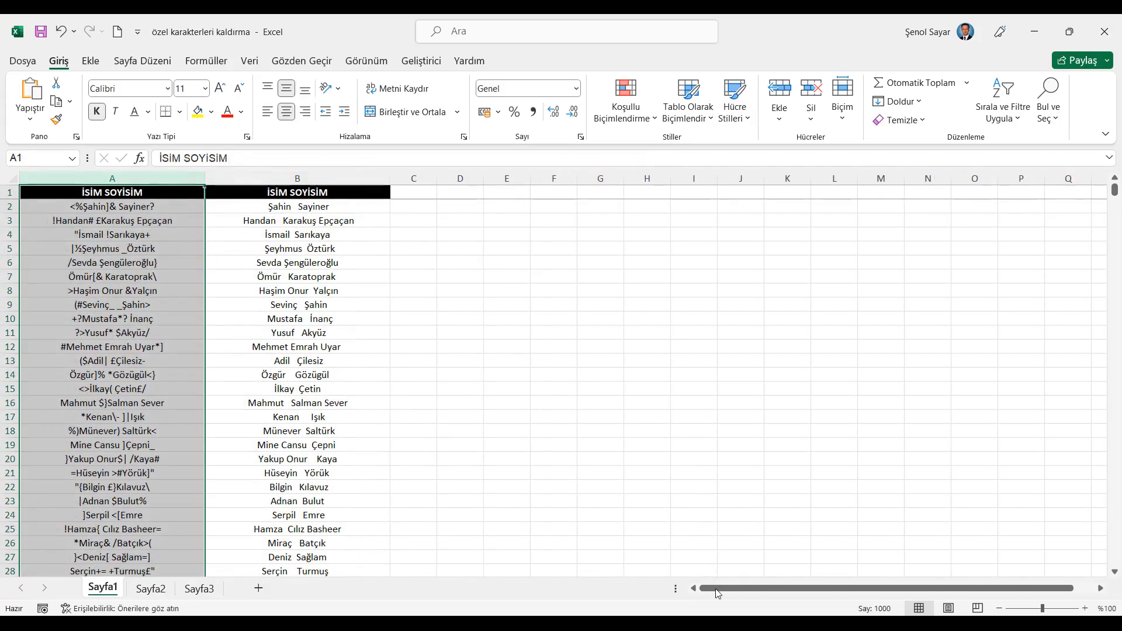
drag(731, 592, 752, 591)
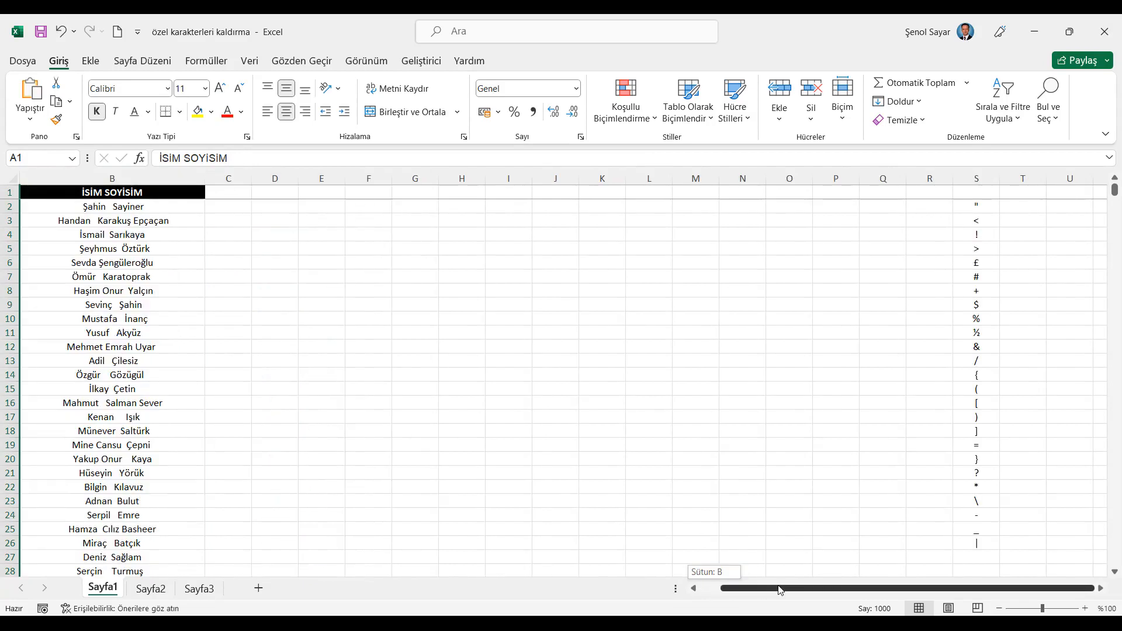
click(976, 178)
click(57, 101)
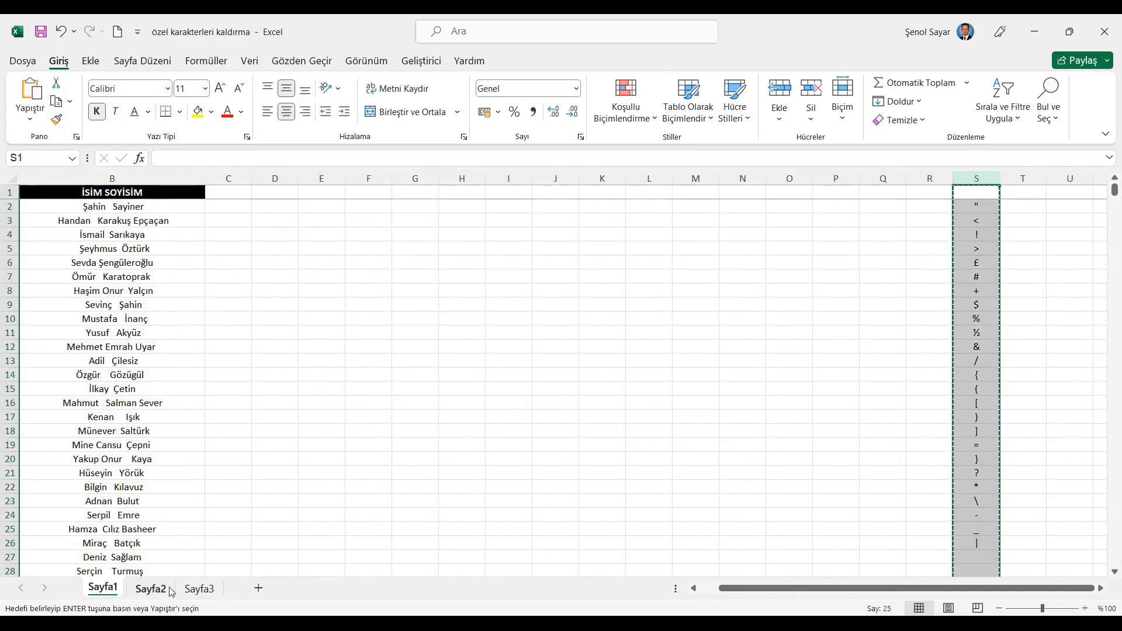
click(151, 588)
click(516, 194)
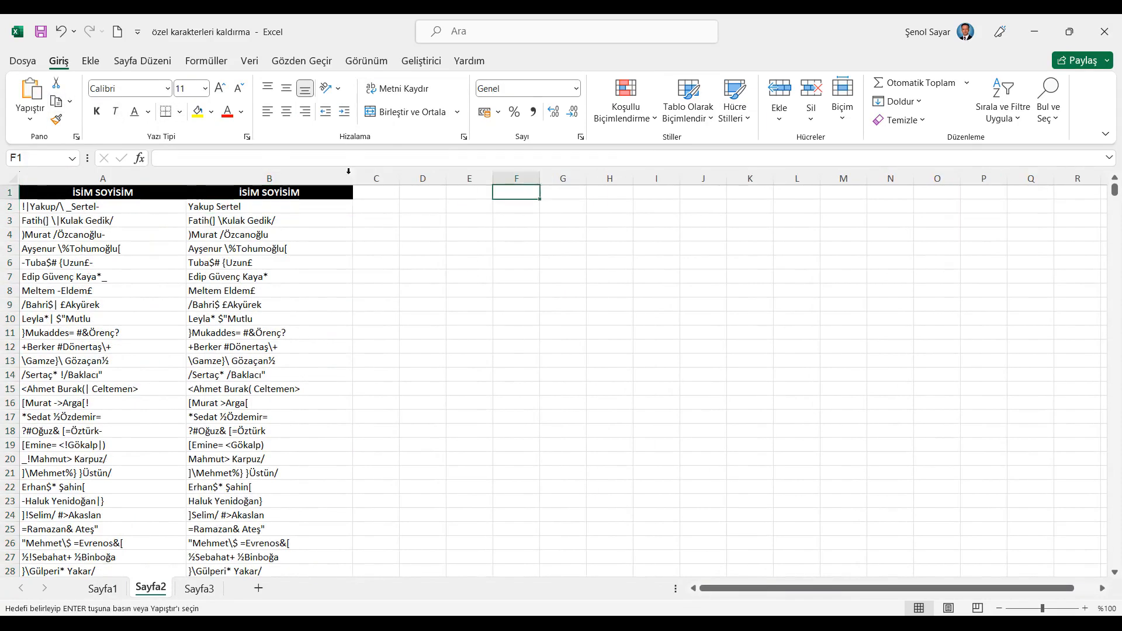
click(32, 93)
click(518, 195)
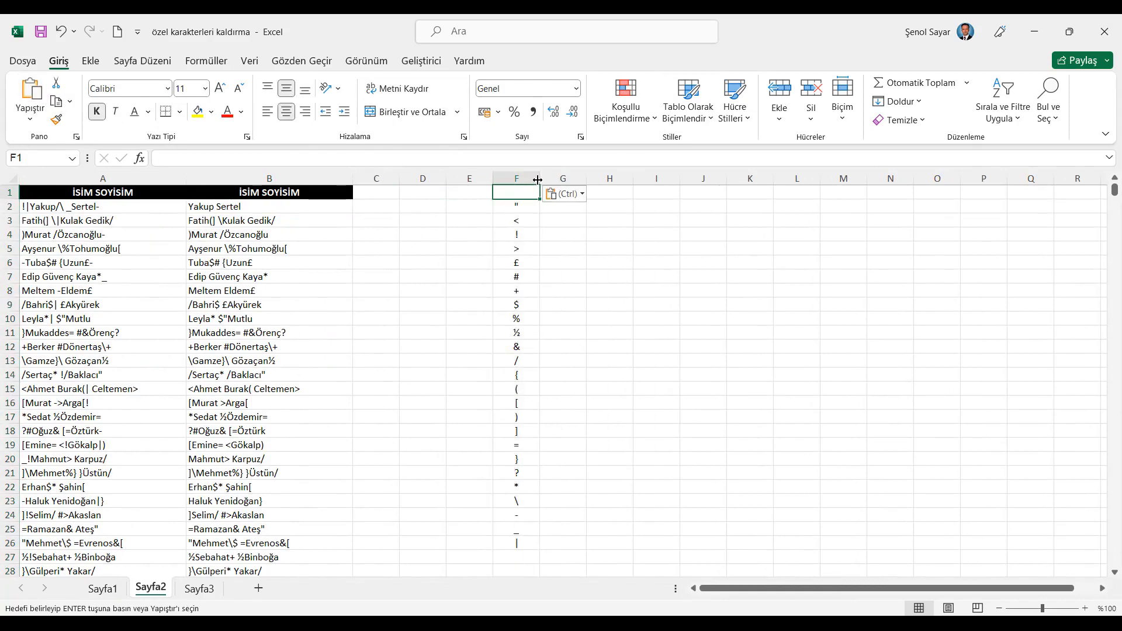
Delete the empty cell F1 with the cells shifted up, autofit column F, and select the character list F1:F25
right_click(519, 194)
click(559, 385)
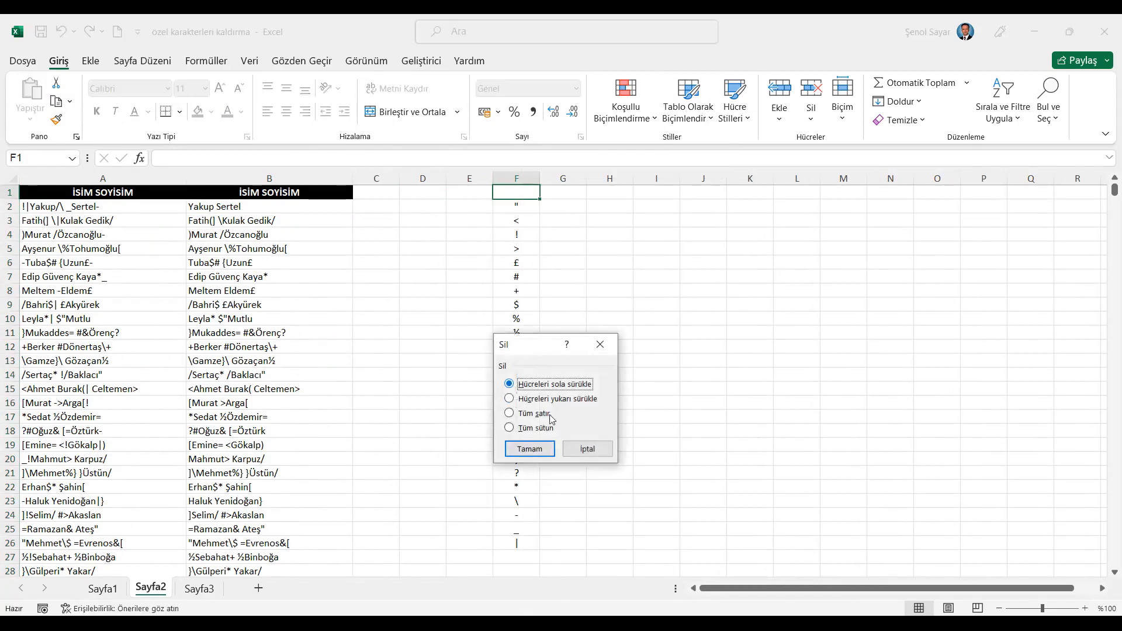
click(543, 401)
click(535, 448)
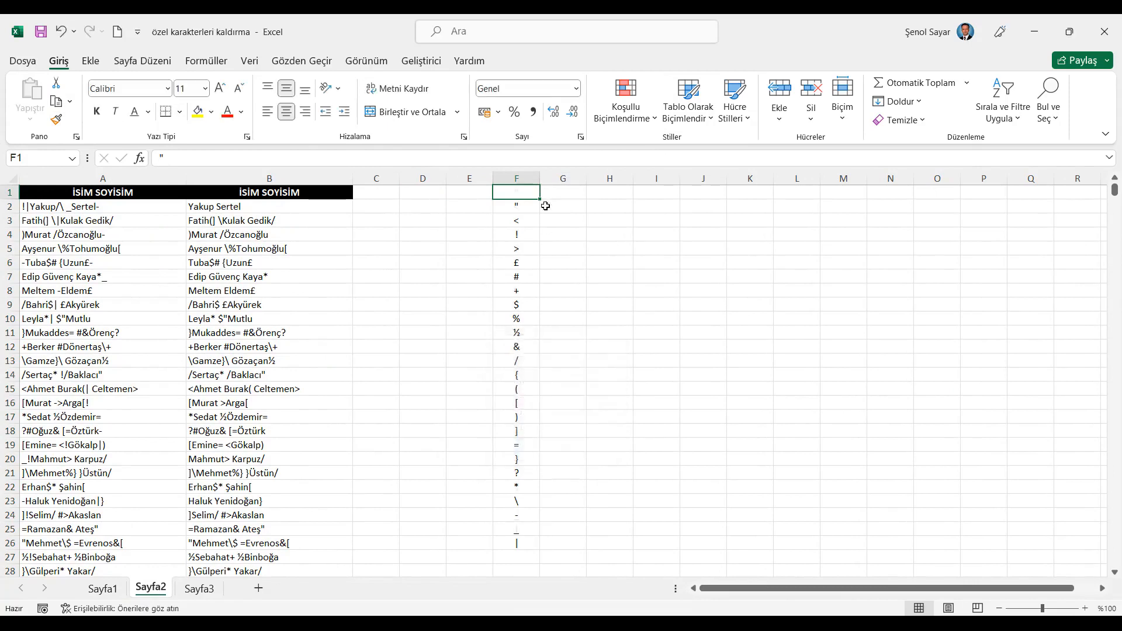
click(529, 179)
double_click(537, 180)
drag(500, 193, 499, 531)
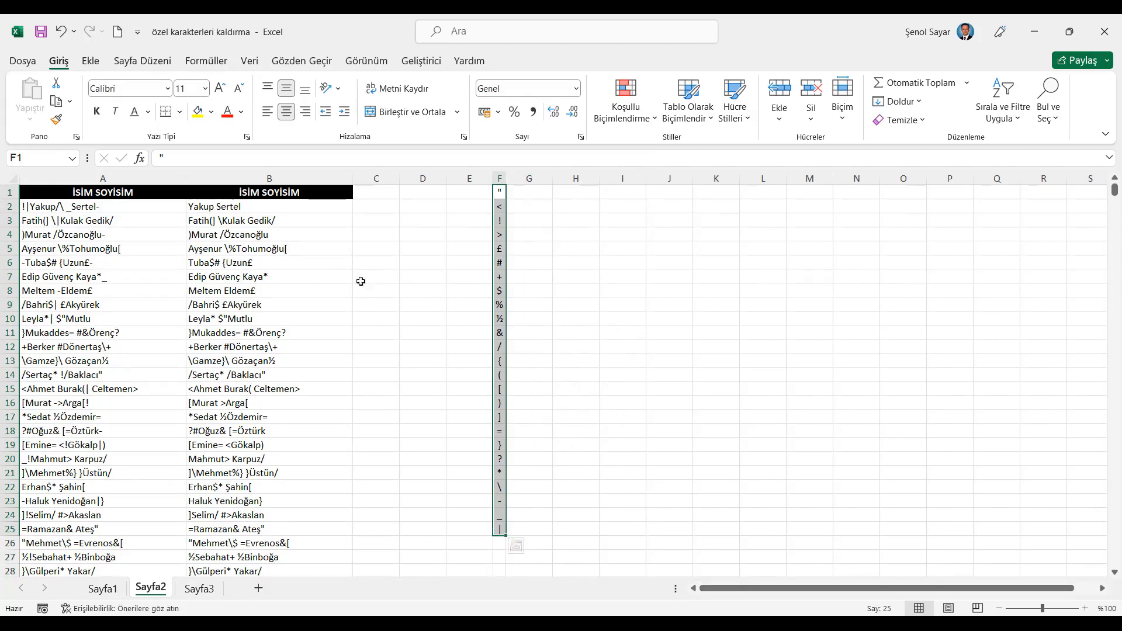
Clear the filled formulas in column B from B3 downward, keeping only the one in B2
click(260, 221)
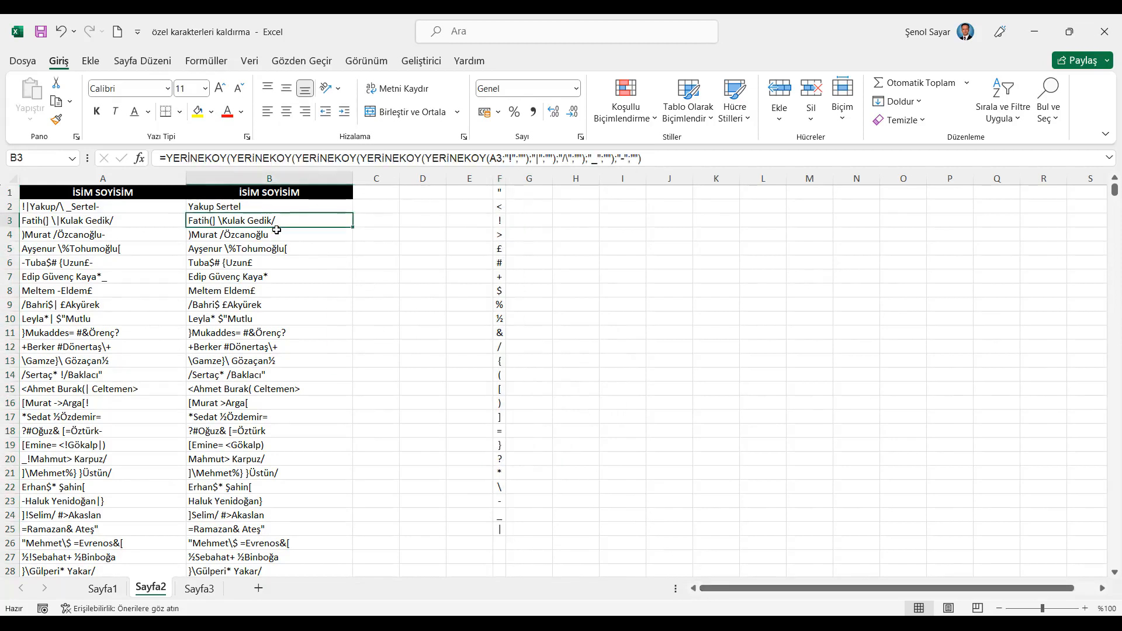
key(ctrl+shift+Down)
key(Delete)
key(ctrl+BackSpace)
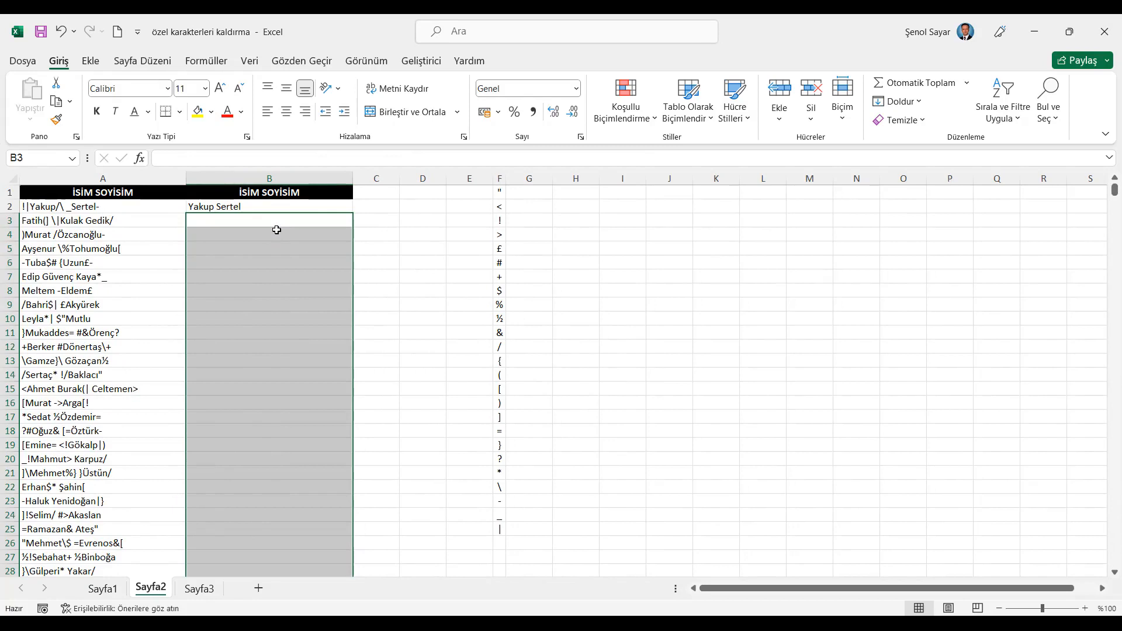
Remove the exclamation mark from the innermost YERİNEKOY's old-text argument in B2, leaving the empty quotes
click(254, 205)
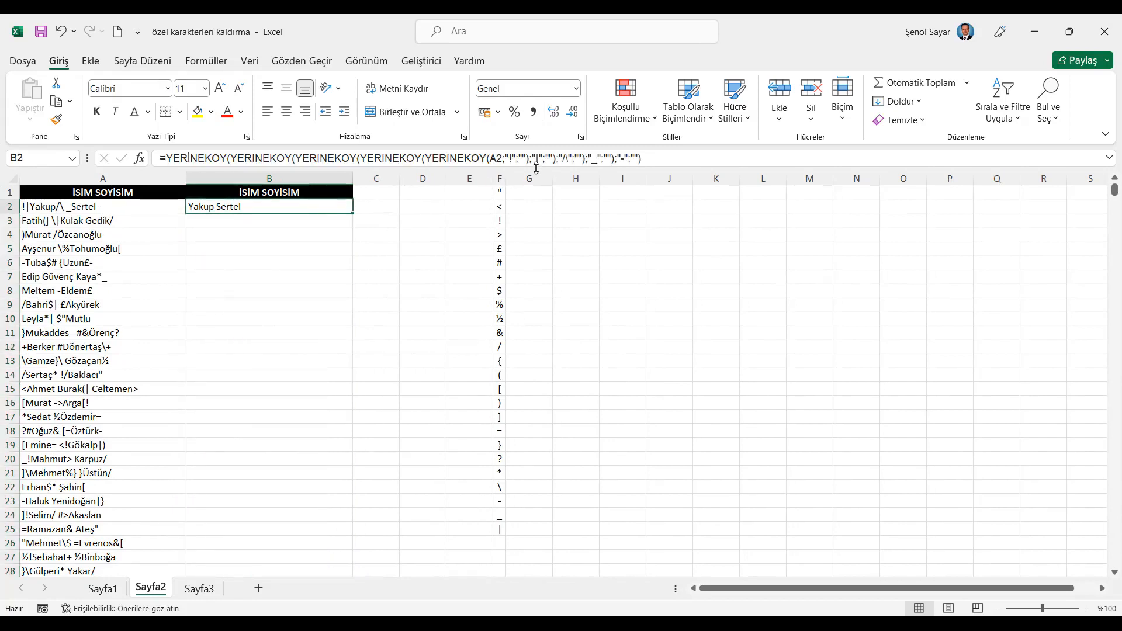
click(514, 158)
double_click(513, 158)
key(Delete)
click(500, 193)
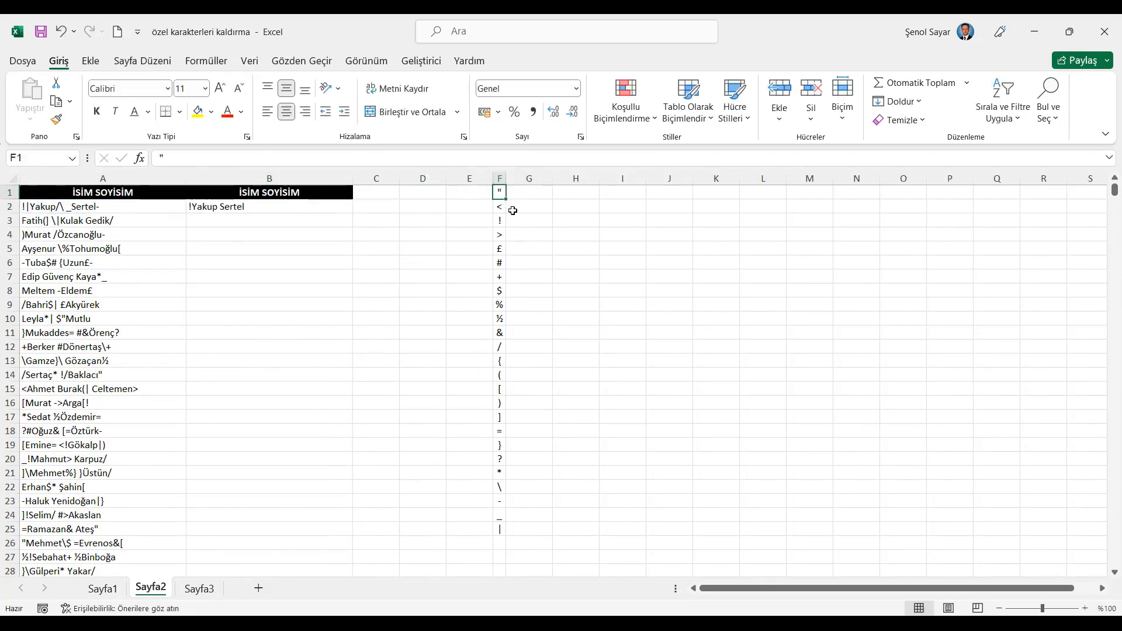
Replace the empty quotes in the innermost YERİNEKOY's old-text argument in B2 with the absolute reference $F$1
key(Left)
key(Left)
key(Left)
key(Left)
key(Down)
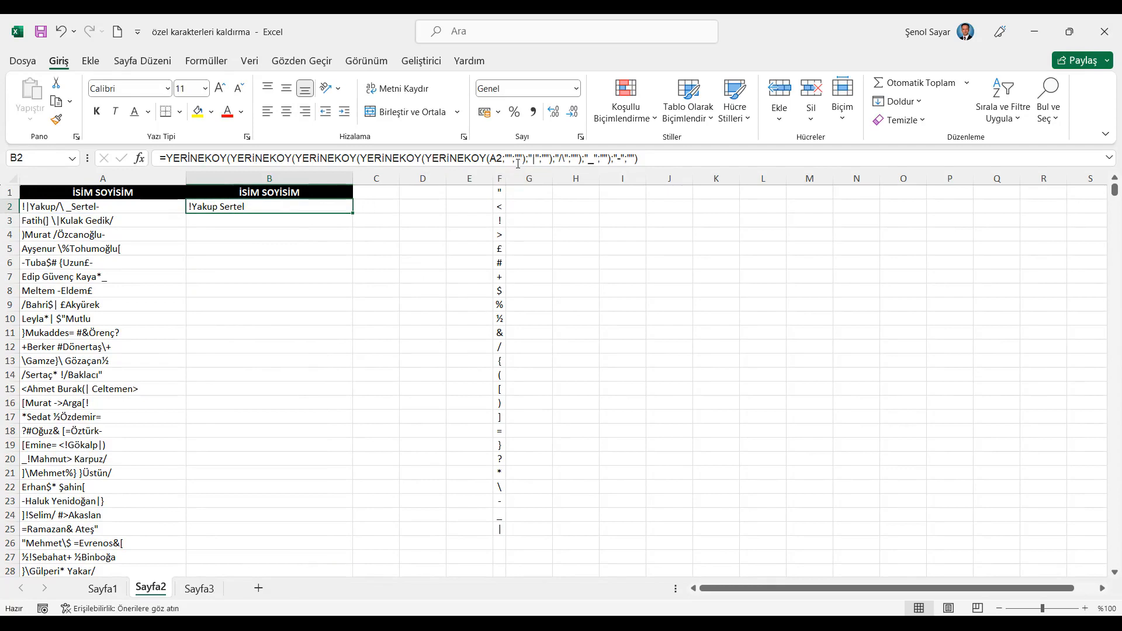
click(504, 158)
click(500, 193)
click(249, 206)
drag(513, 157, 505, 158)
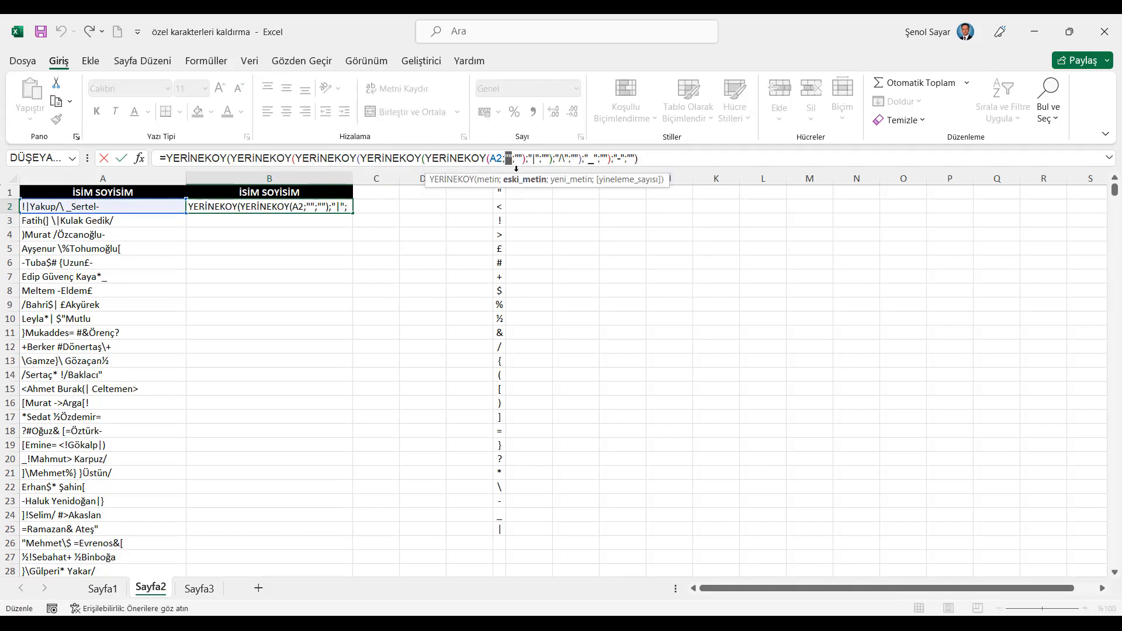
key(Delete)
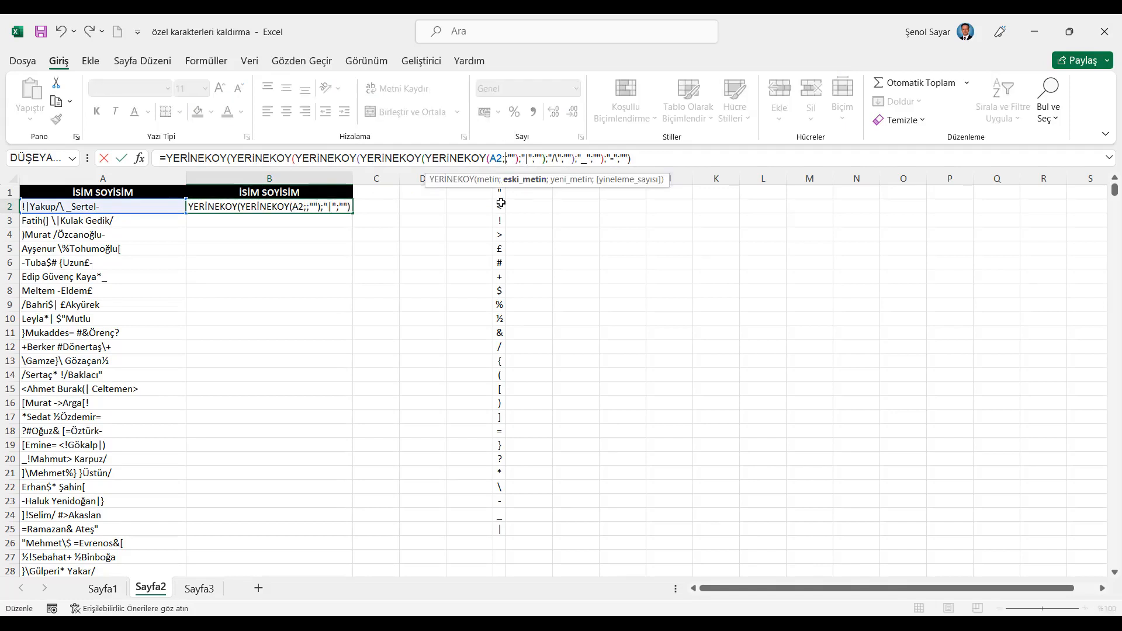
click(501, 197)
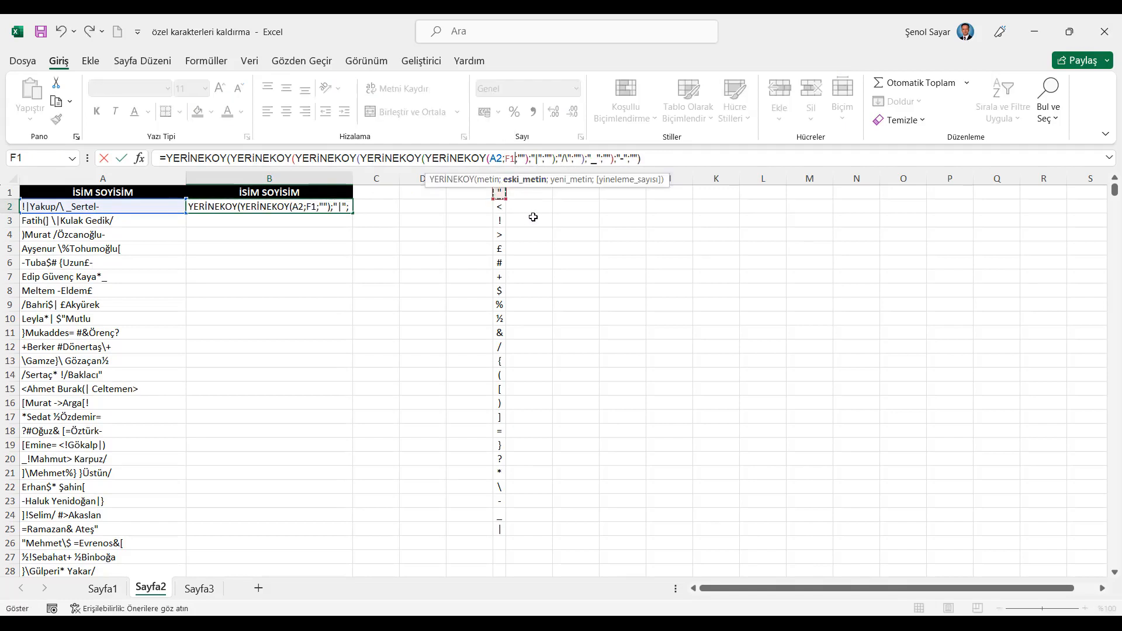
key(F4)
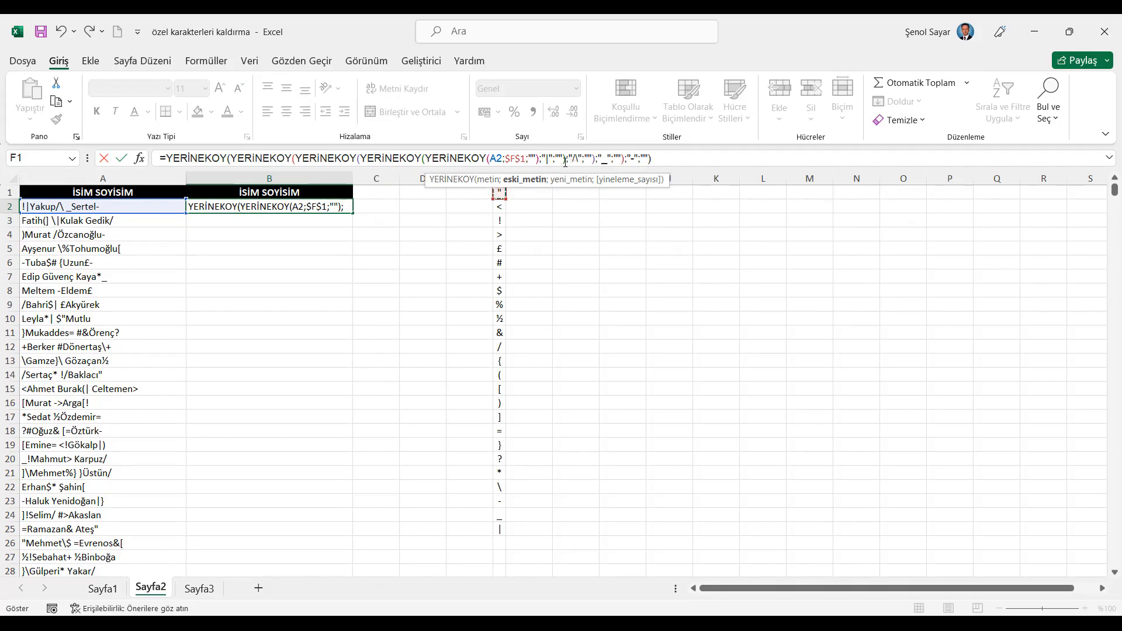
Replace the "|" old-text argument of the second-innermost YERİNEKOY in B2 with the absolute reference $F$2
drag(553, 158, 548, 159)
key(Delete)
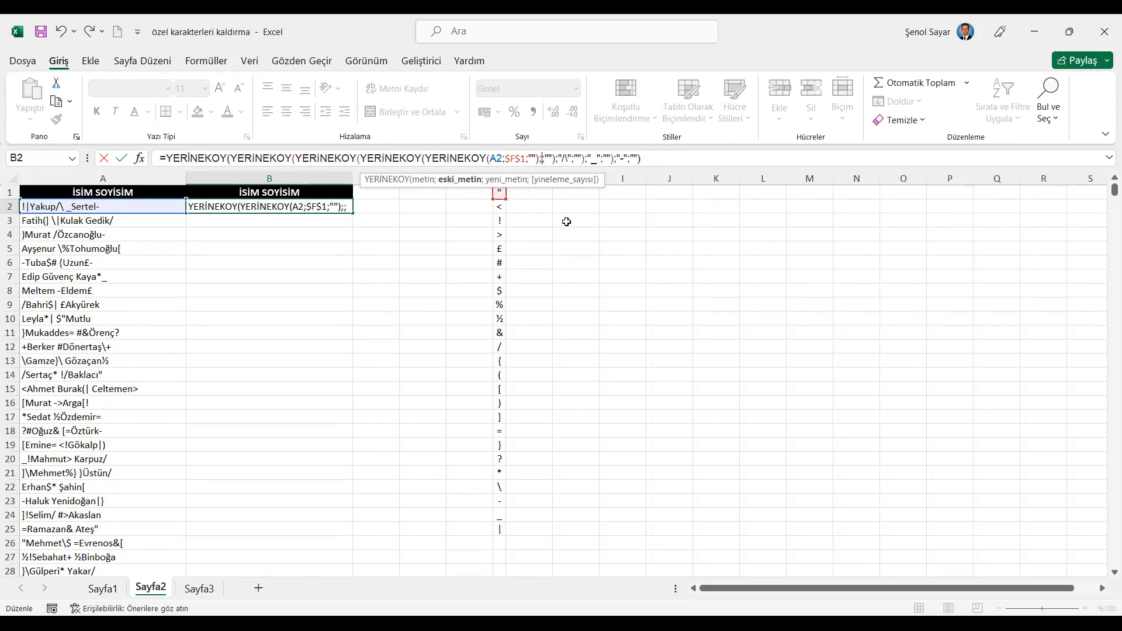
click(501, 208)
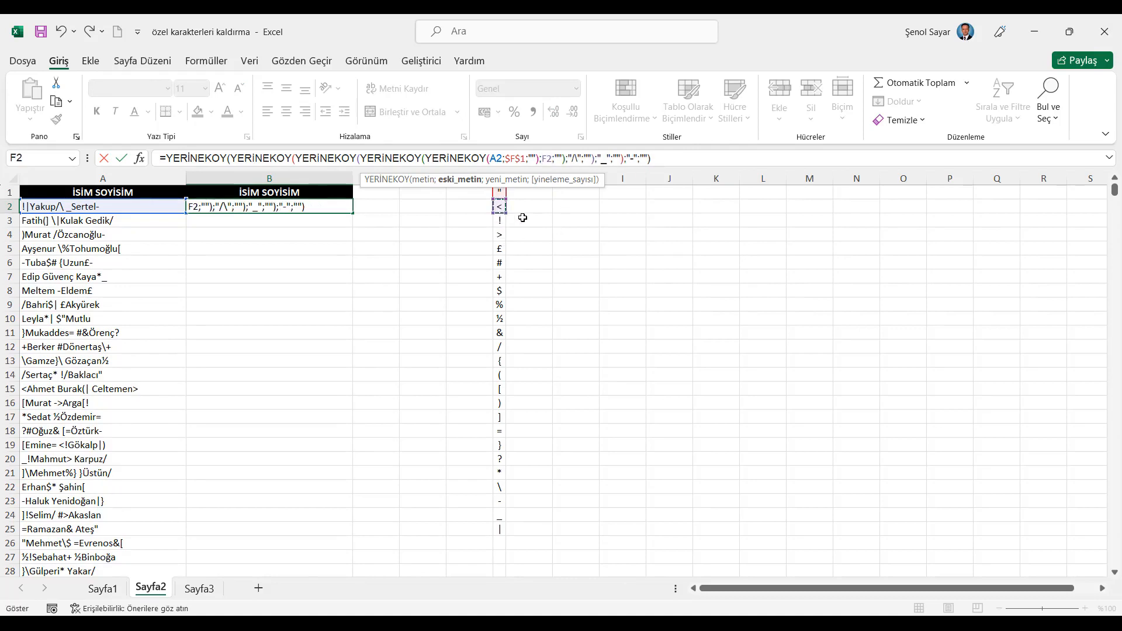
key(F4)
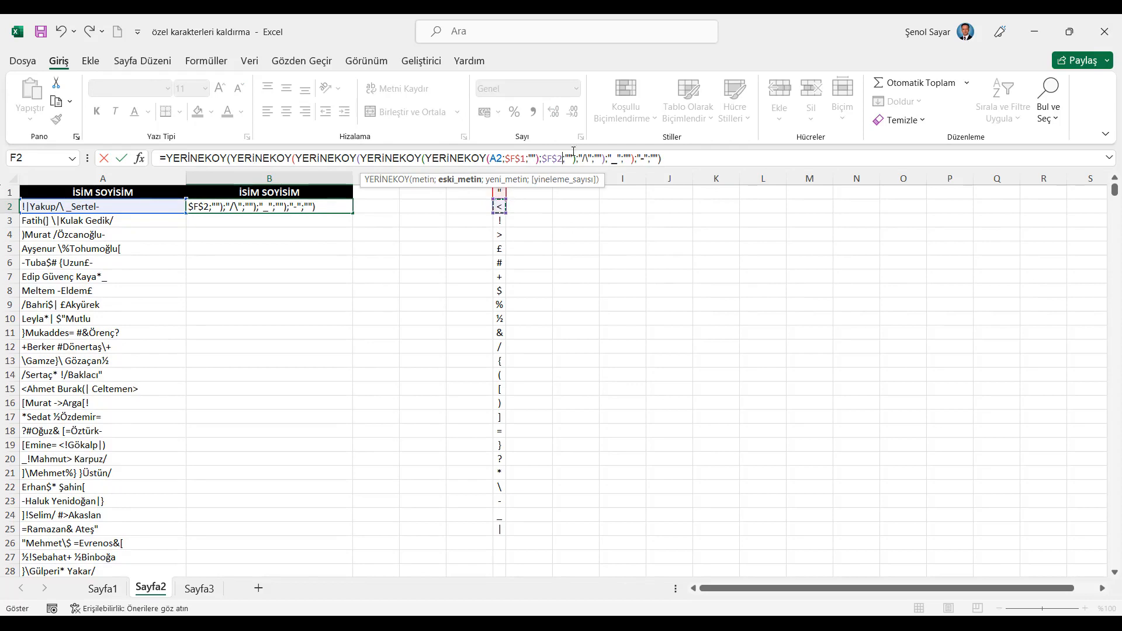
Replace the "/\" old-text argument of the third YERİNEKOY in B2 with the absolute reference $F$3
drag(593, 159, 584, 159)
key(BackSpace)
click(500, 221)
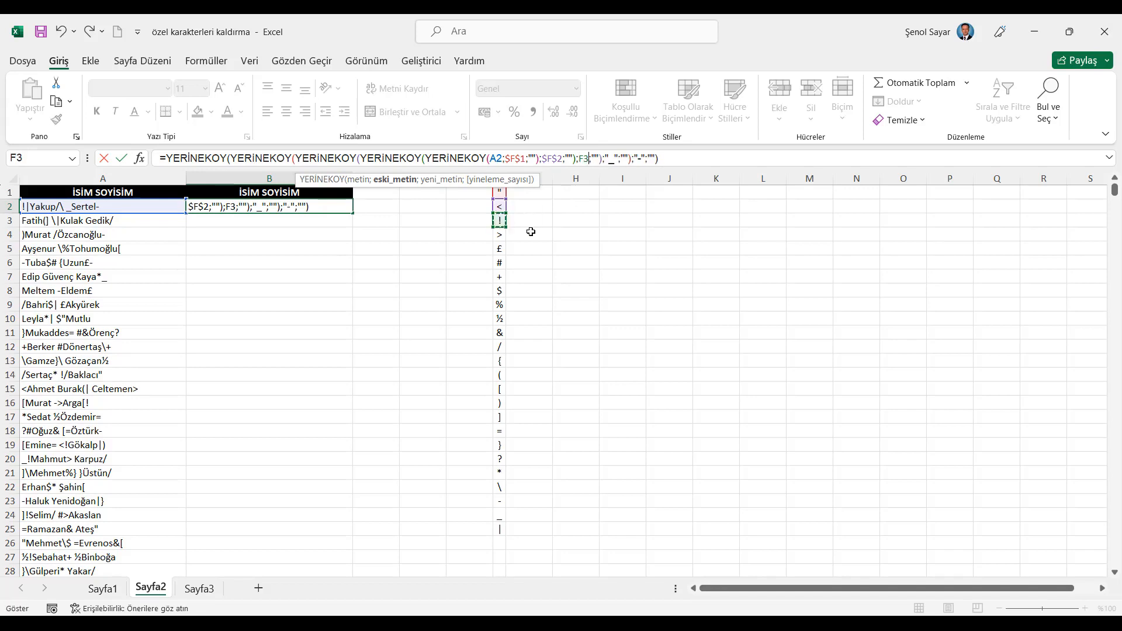
key(F4)
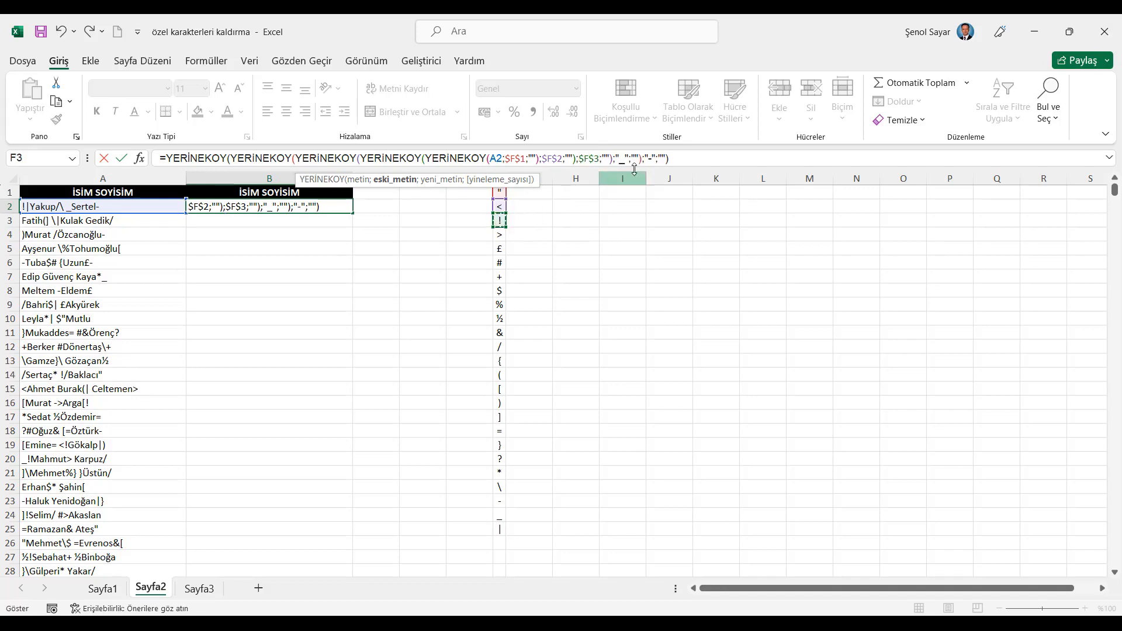
Replace the "_" old-text argument of the fourth YERİNEKOY in B2 with the absolute reference $F$4
drag(632, 158, 618, 157)
key(Delete)
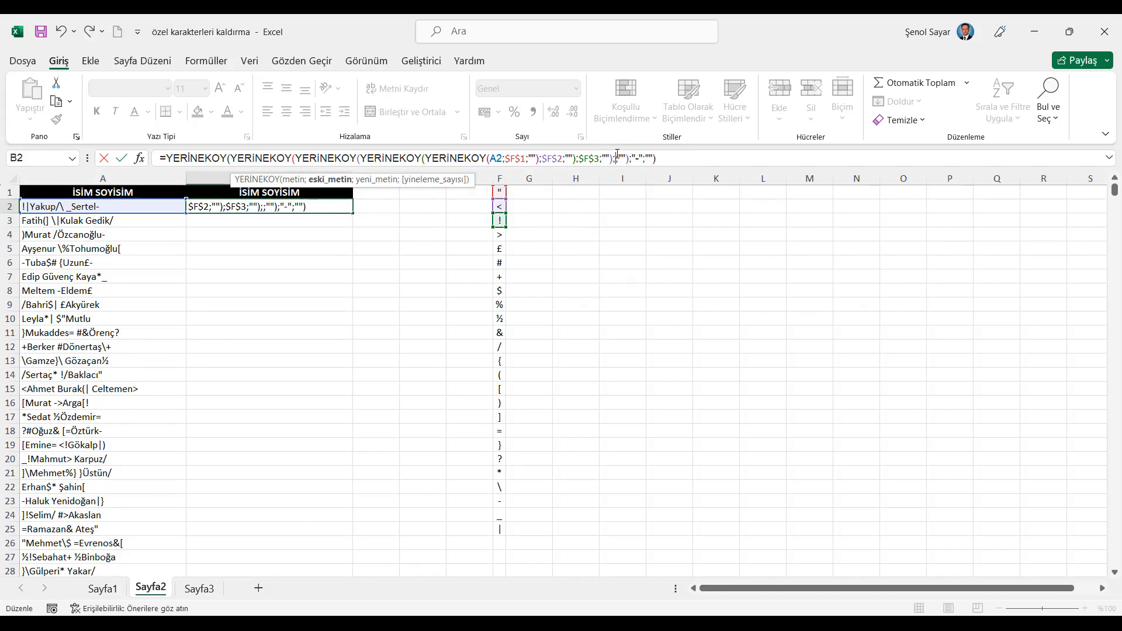
click(501, 235)
key(F4)
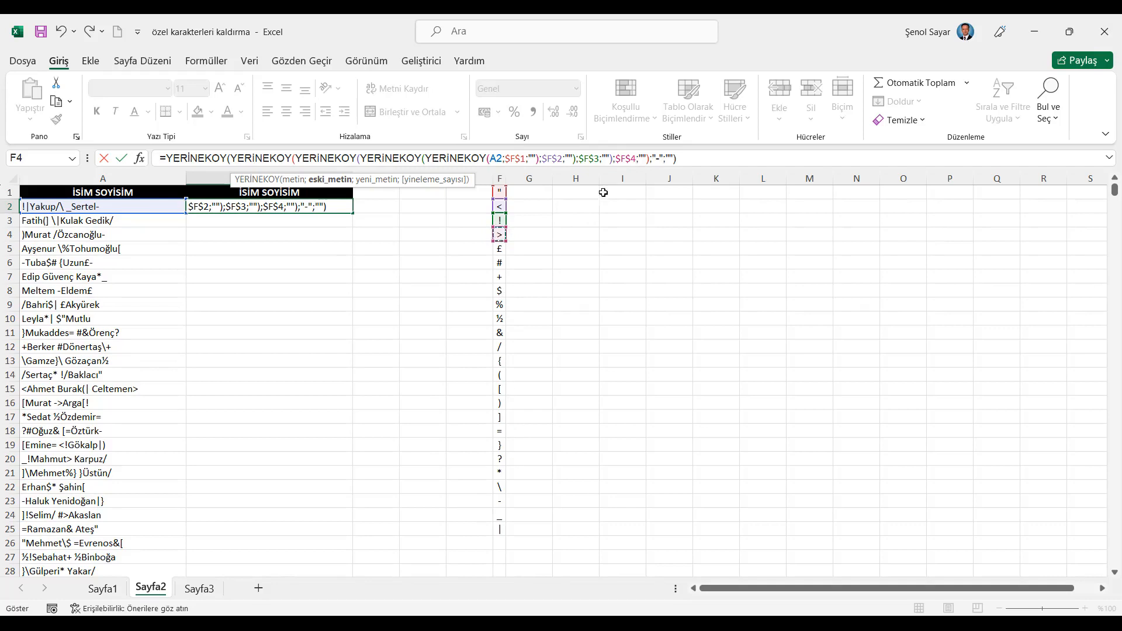
Replace the "-" old-text argument of the outermost YERİNEKOY in B2 with the absolute reference $F$5
double_click(659, 158)
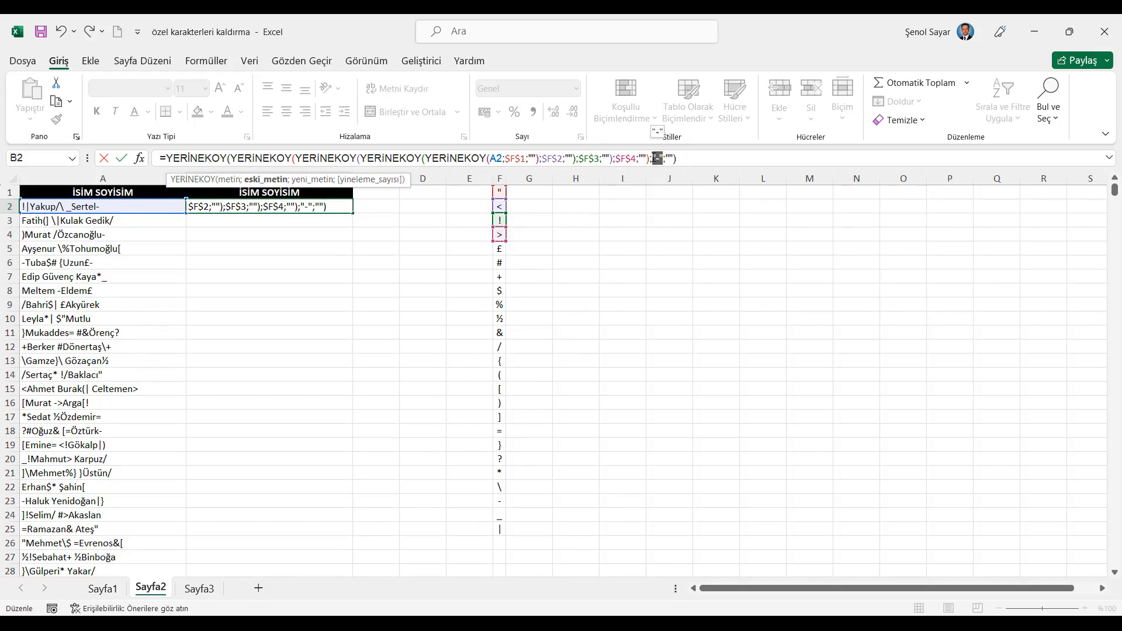
click(500, 249)
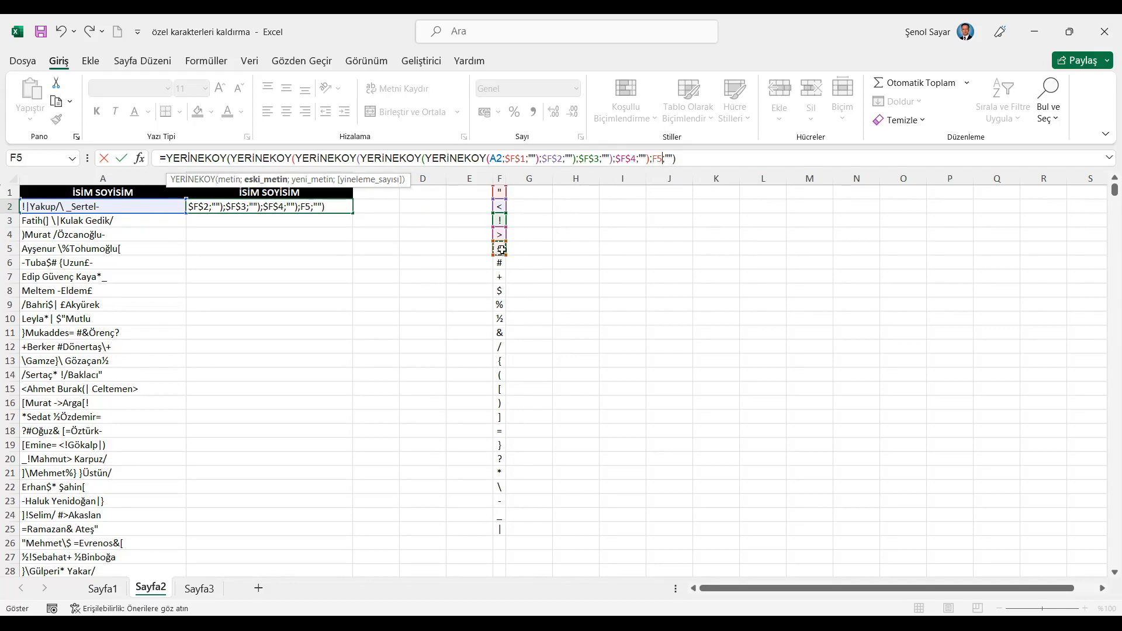
key(F4)
Wrap the B2 formula in another YERİNEKOY that replaces $F$6 with empty text ""
click(167, 159)
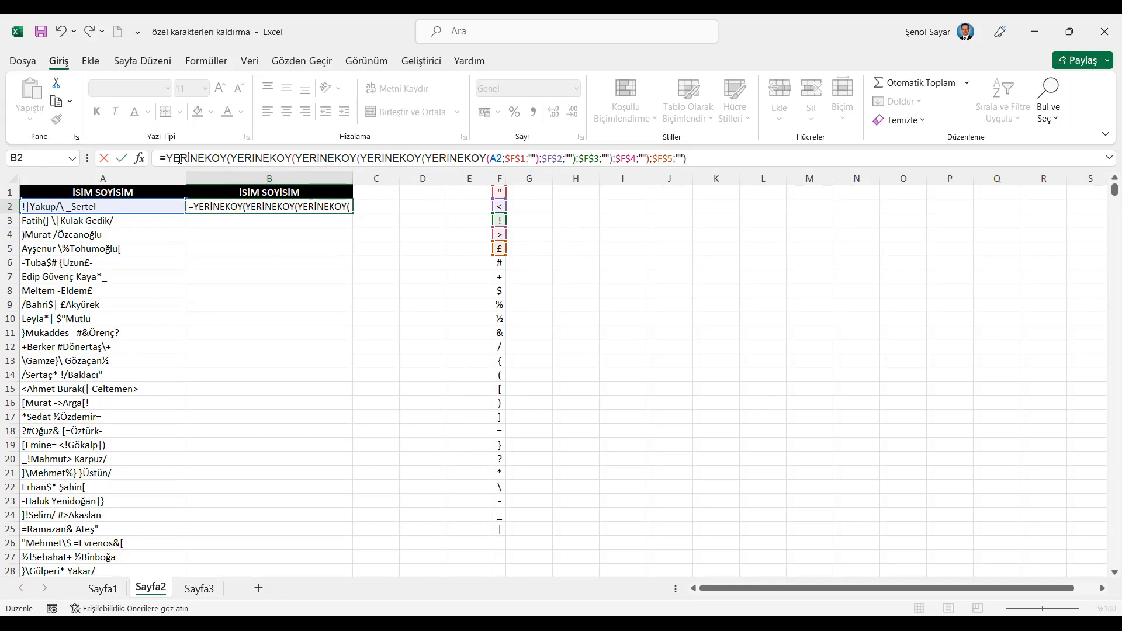
text(YERİNEKOY()
click(751, 158)
text(;)
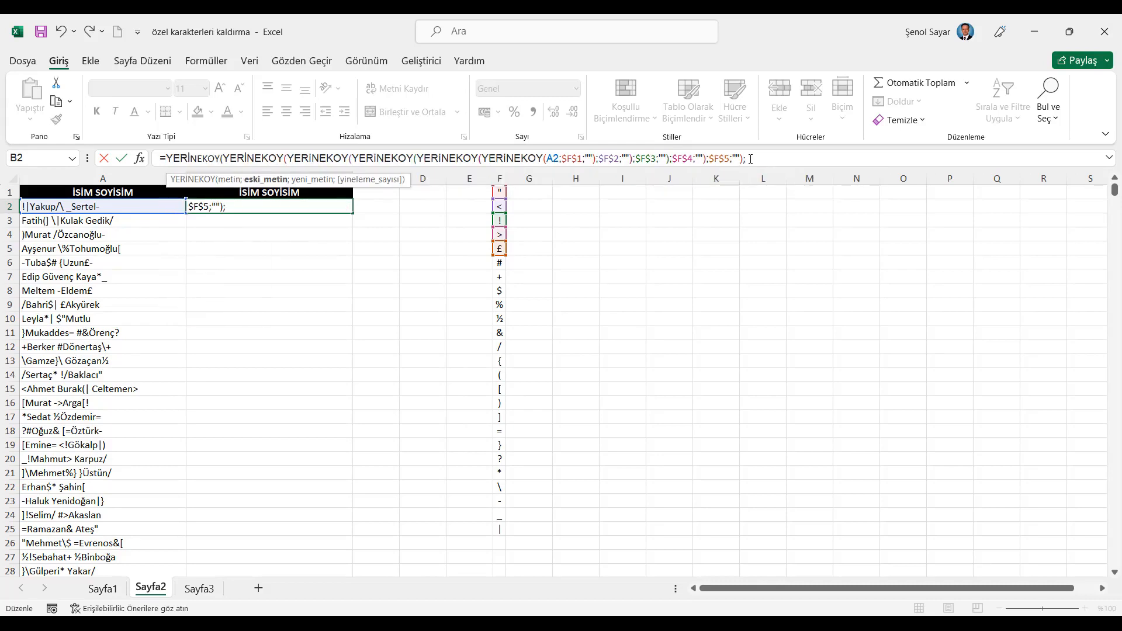
click(500, 262)
key(F4)
text(;)
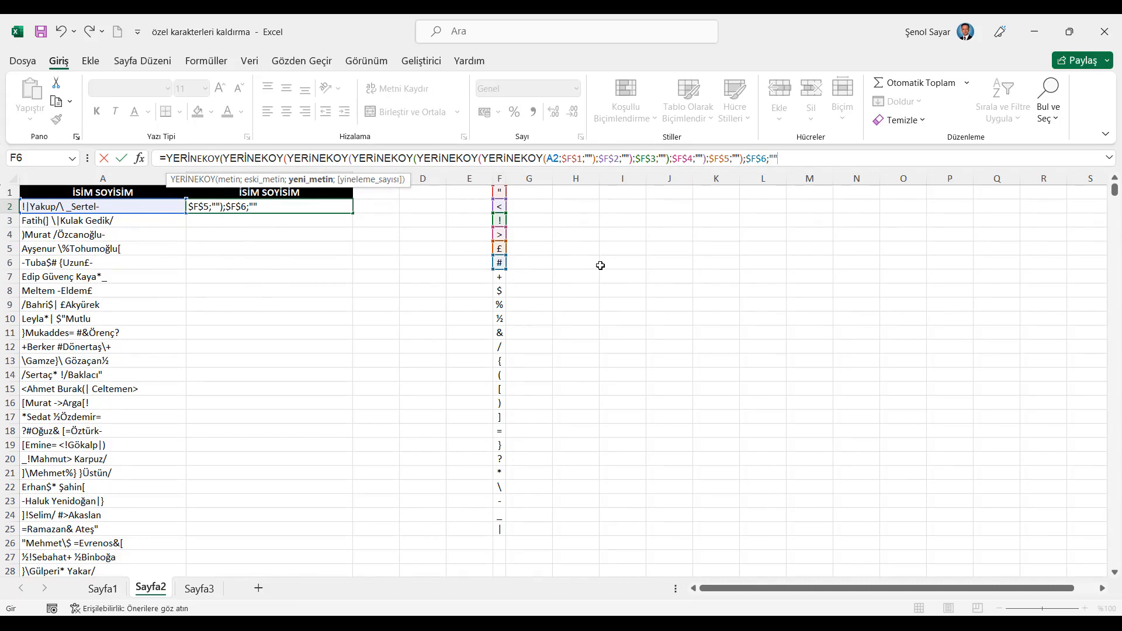
text(""))
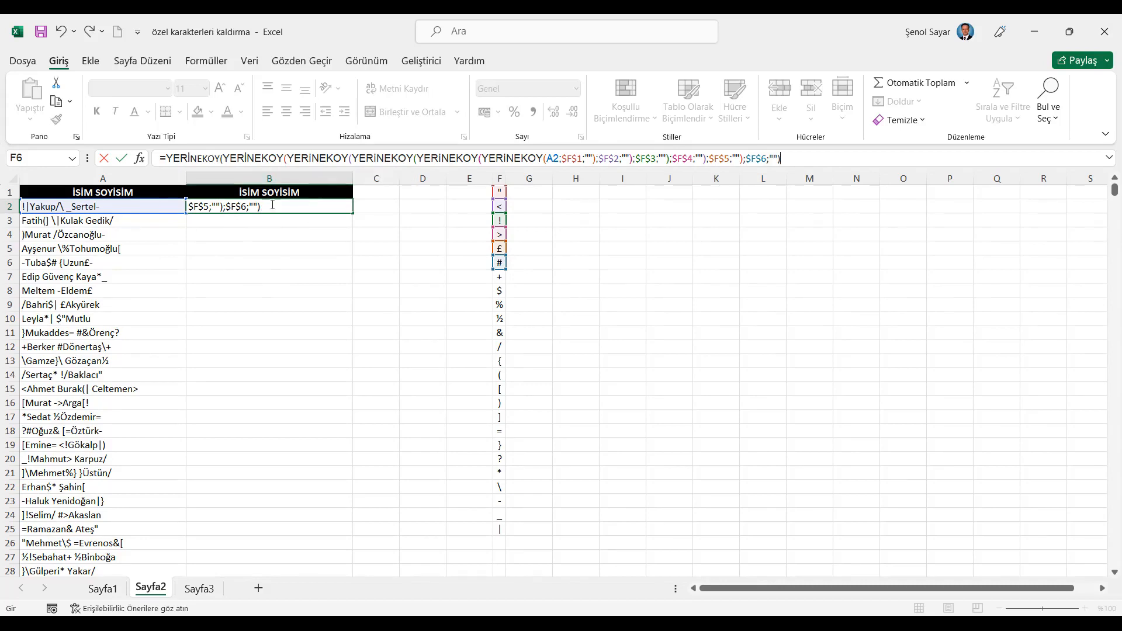
Wrap the B2 formula in another YERİNEKOY that replaces $F$7 with empty text ""
click(168, 158)
text(YERİNEKOY()
click(860, 158)
text(;)
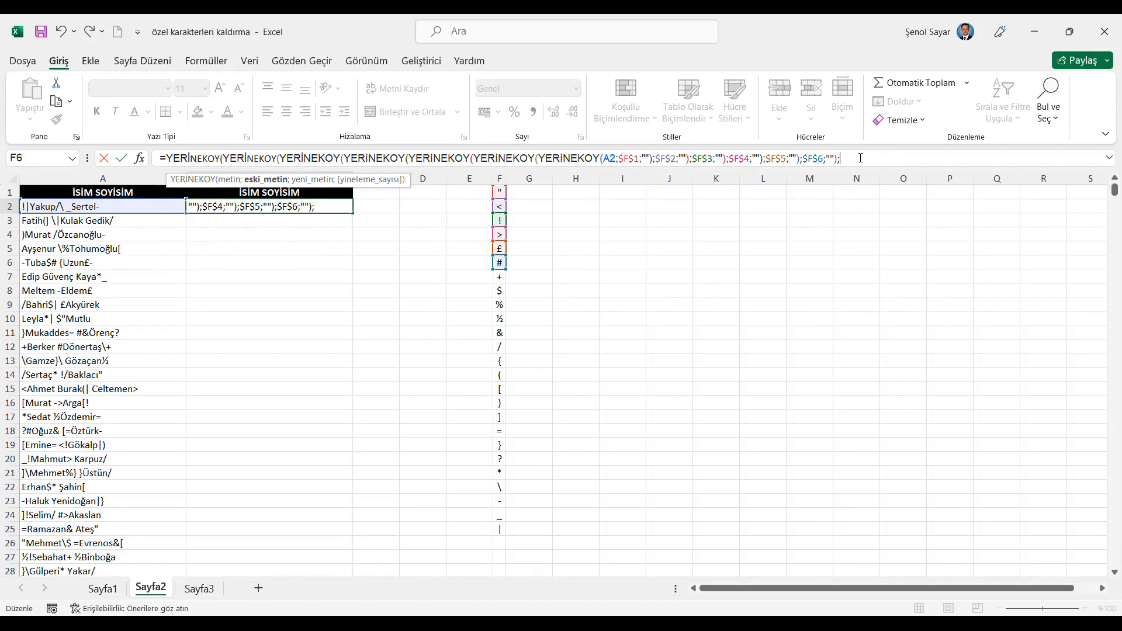
click(500, 279)
key(F4)
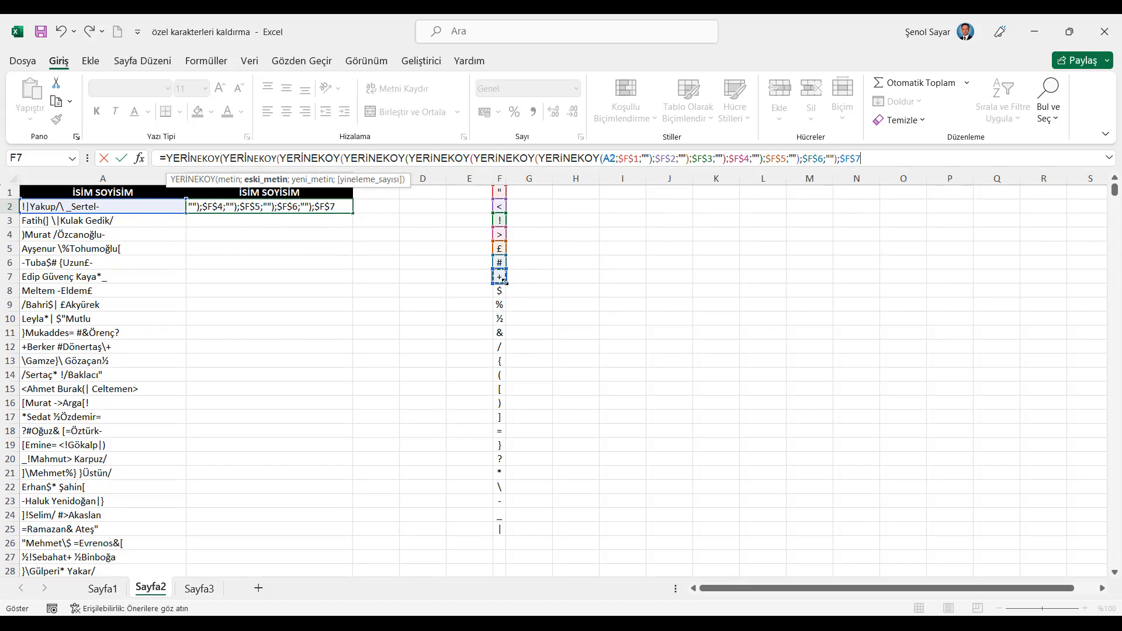
text(;""))
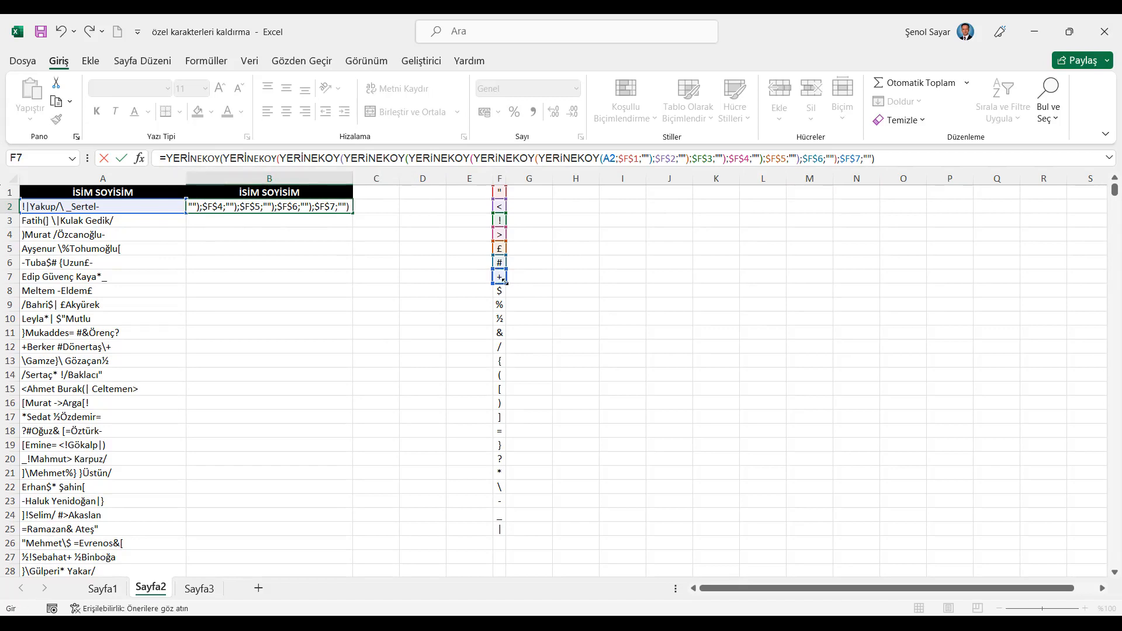
Wrap the B2 formula in another YERİNEKOY that replaces $F$8 with empty text ""
click(174, 157)
text(YERİNEKOY()
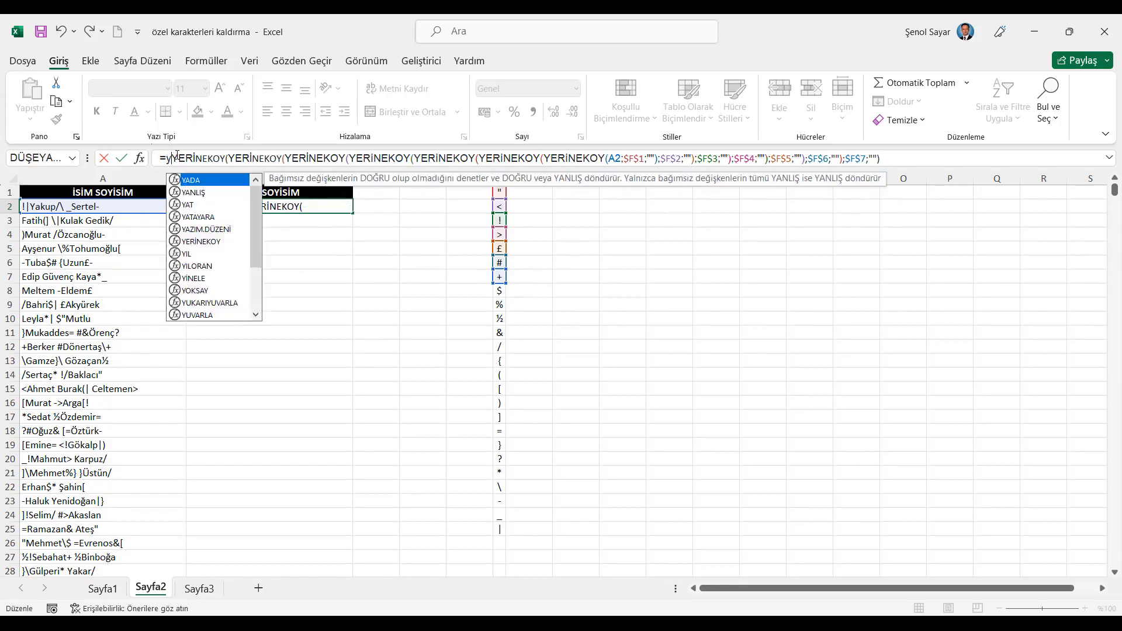
click(966, 164)
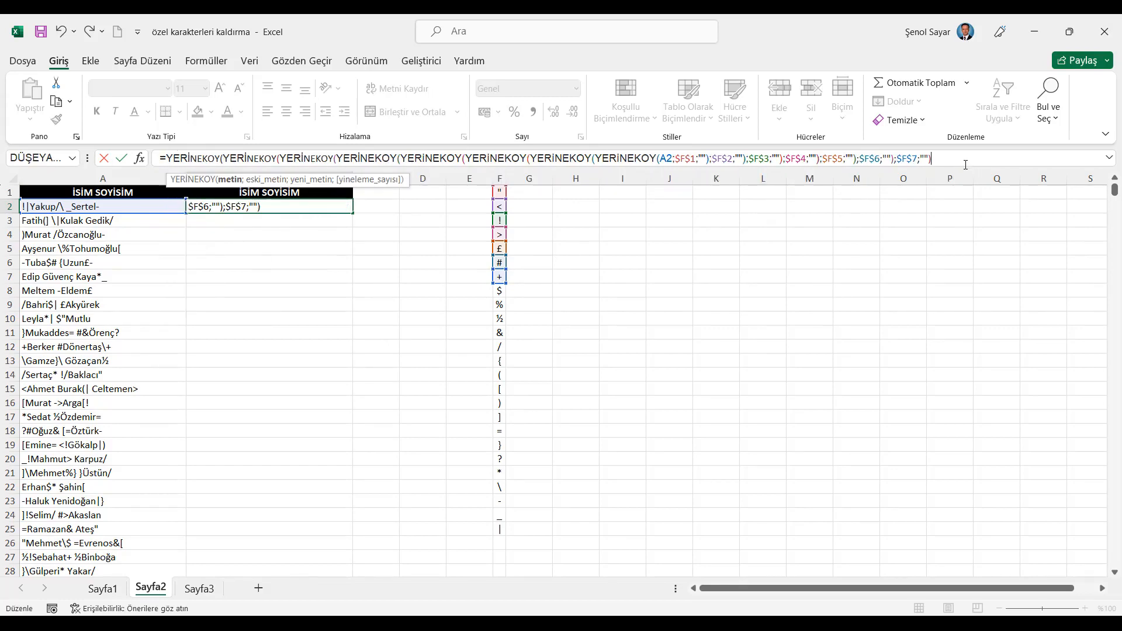
text(;)
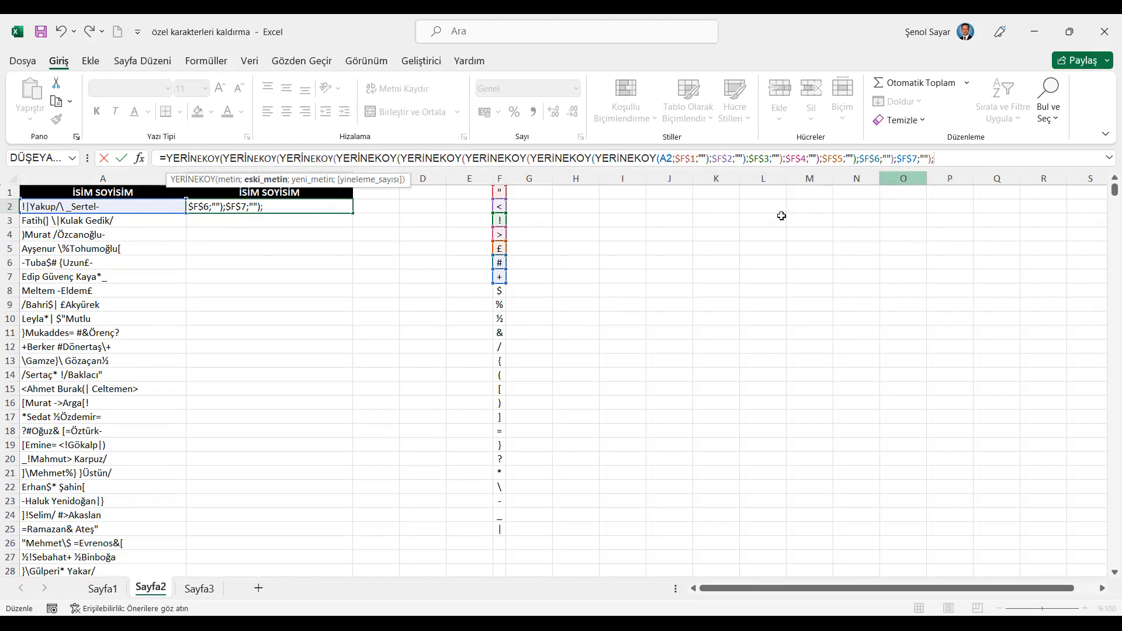
click(501, 291)
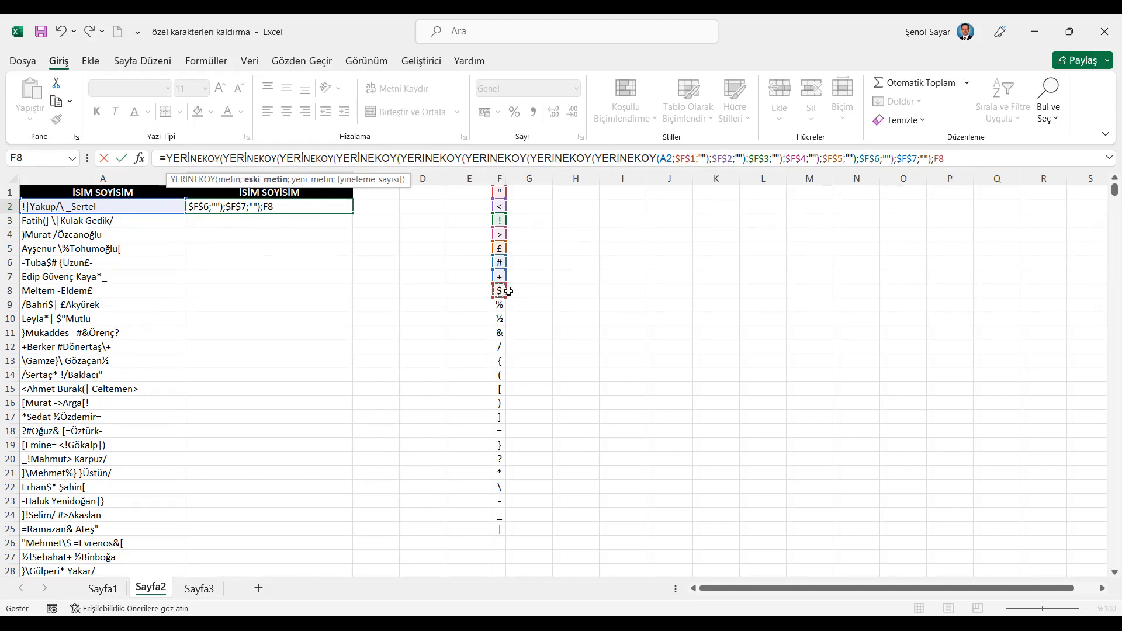
key(F4)
text(;)
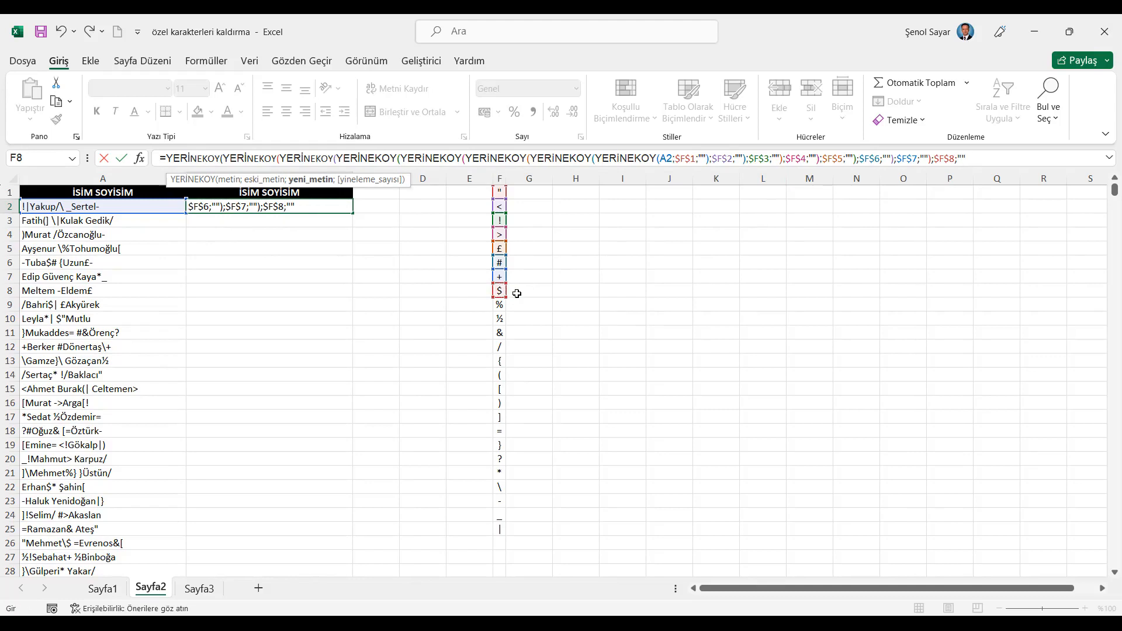
Wrap the B2 formula in another YERİNEKOY that replaces $F$9 with empty text ""
click(224, 161)
text(YERİNEKOY()
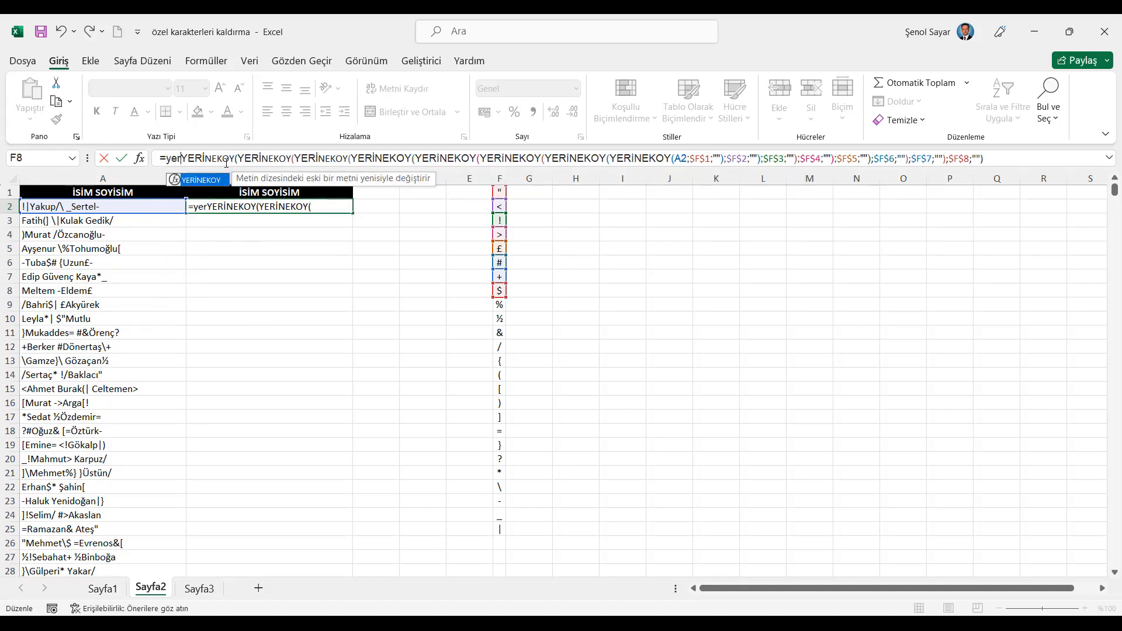
click(1051, 159)
text(;)
click(499, 305)
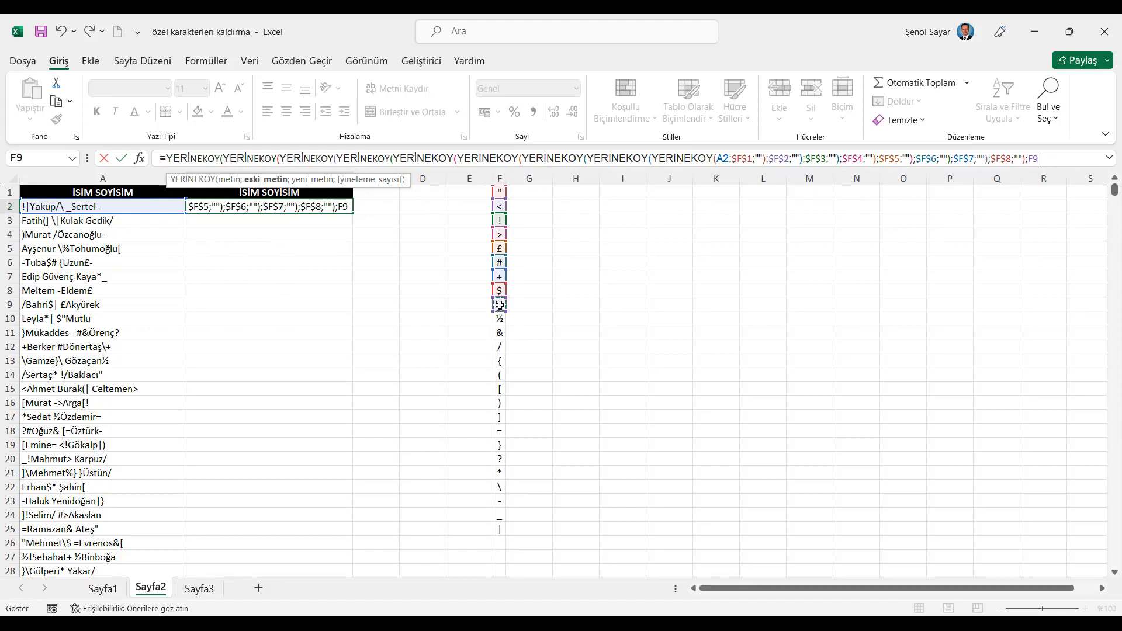
key(F4)
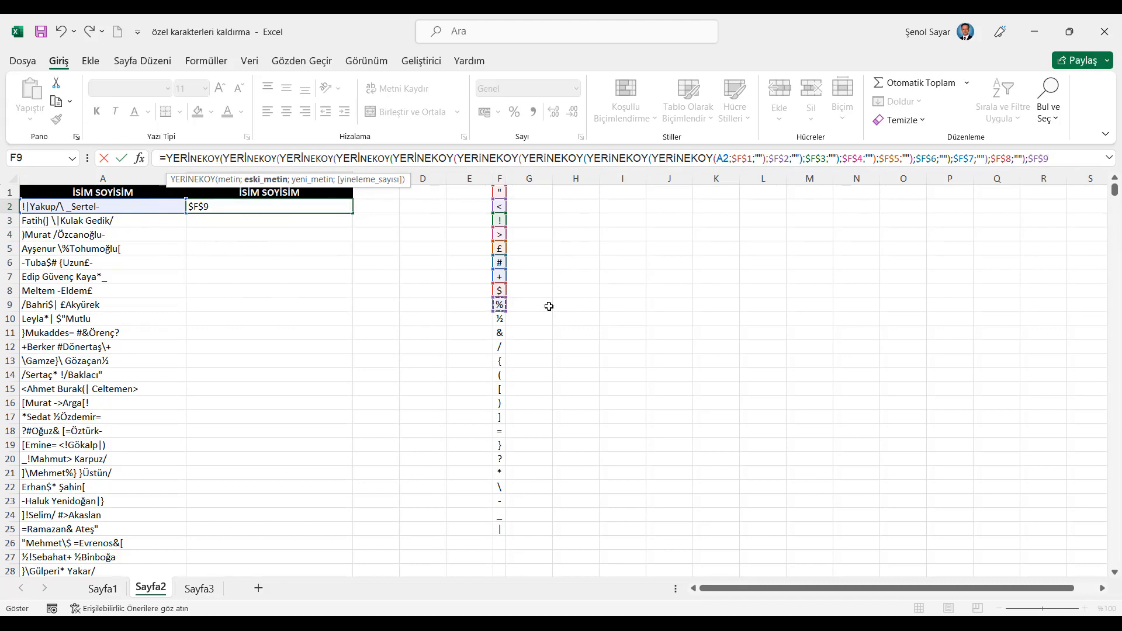
text(;""))
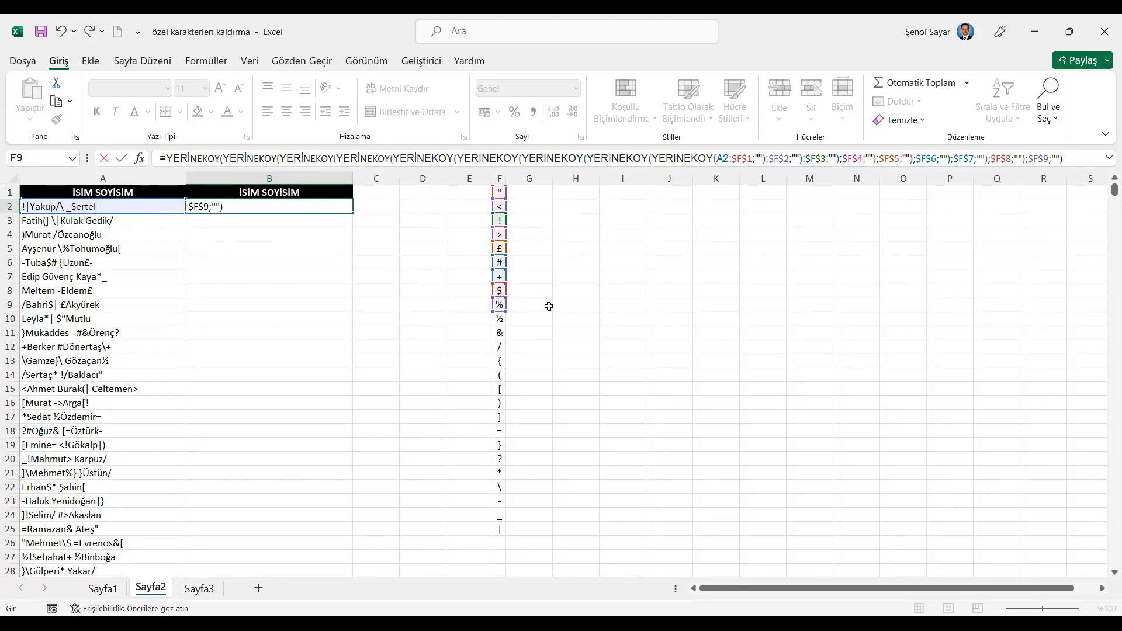
Wrap the B2 formula in another YERİNEKOY that replaces $F$10 with empty text "", expanding the formula bar to reach its end
click(169, 154)
text(YERİNEKOY()
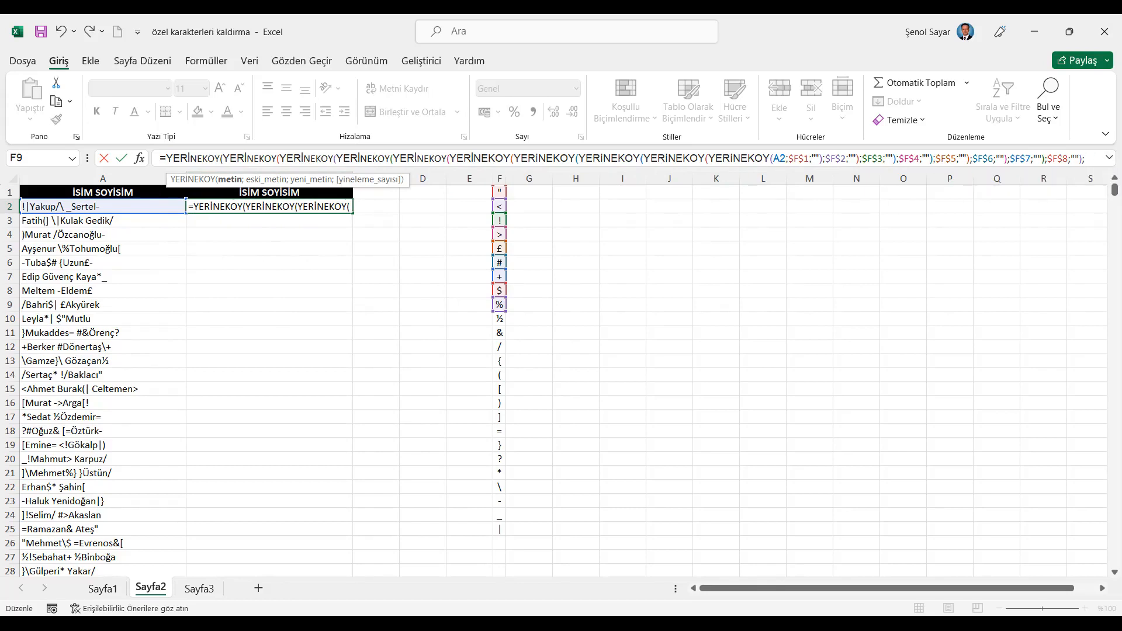
click(1109, 158)
click(226, 166)
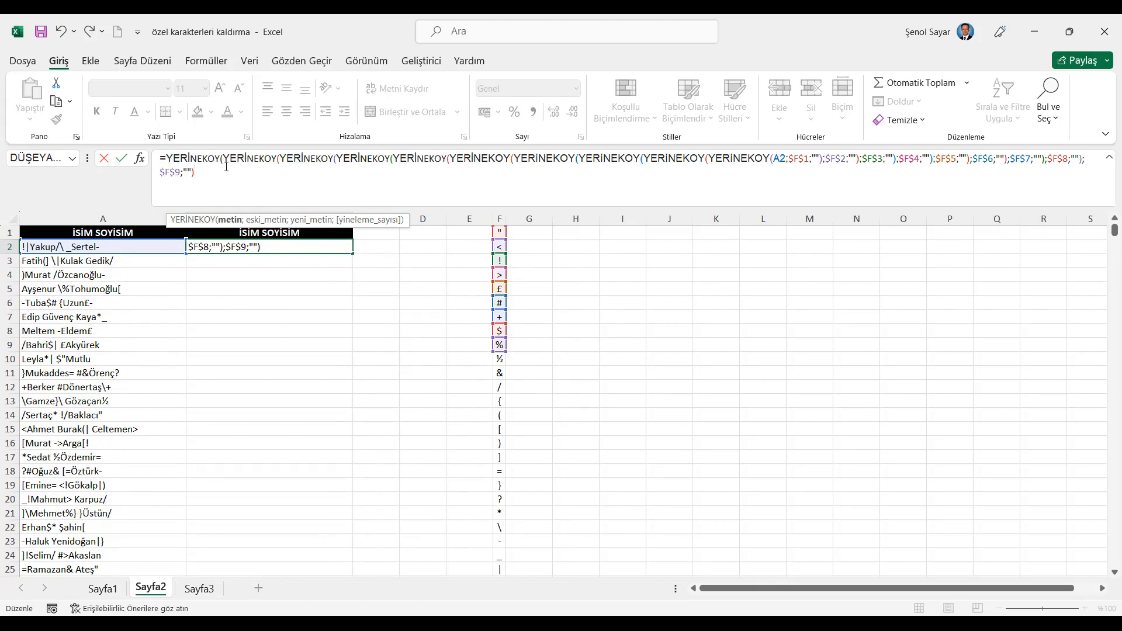
text(;)
click(499, 359)
key(F4)
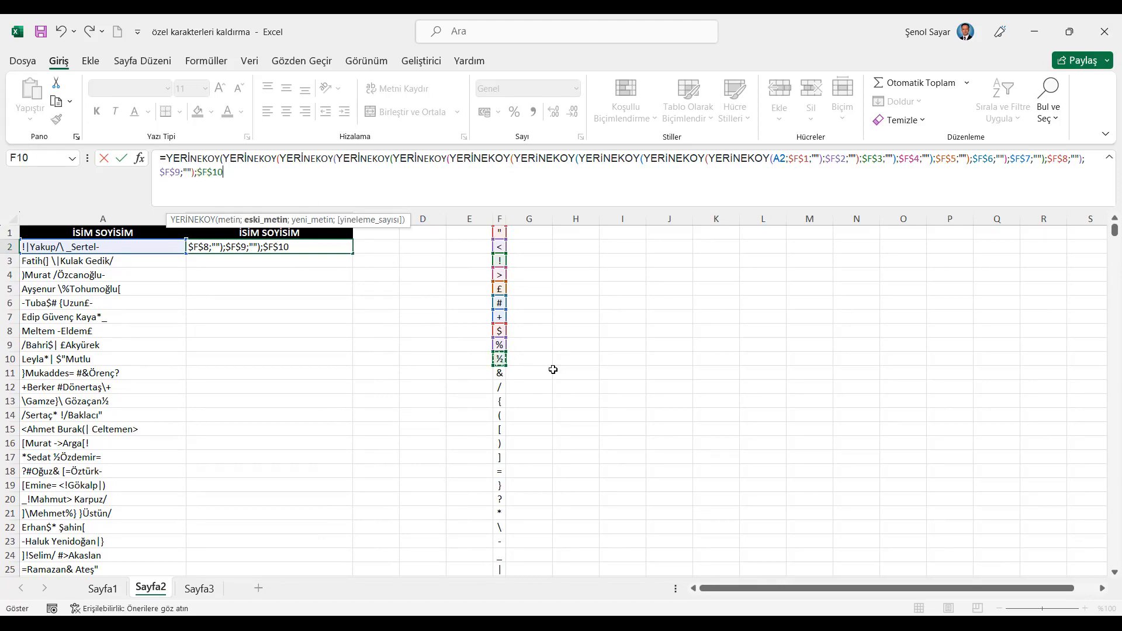
text(;"")
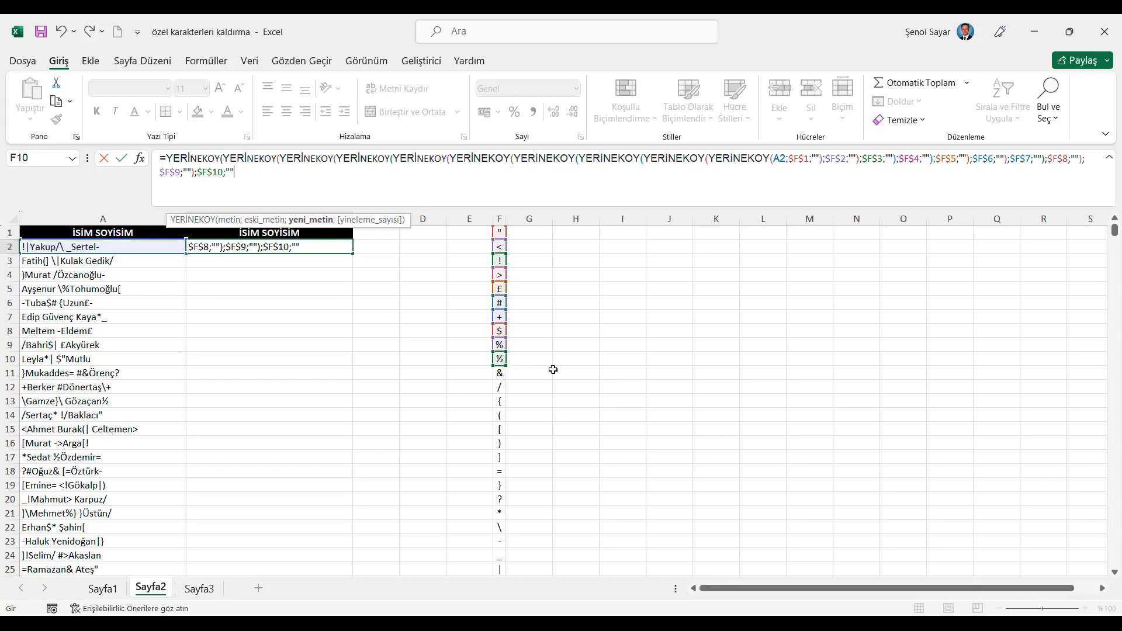
text())
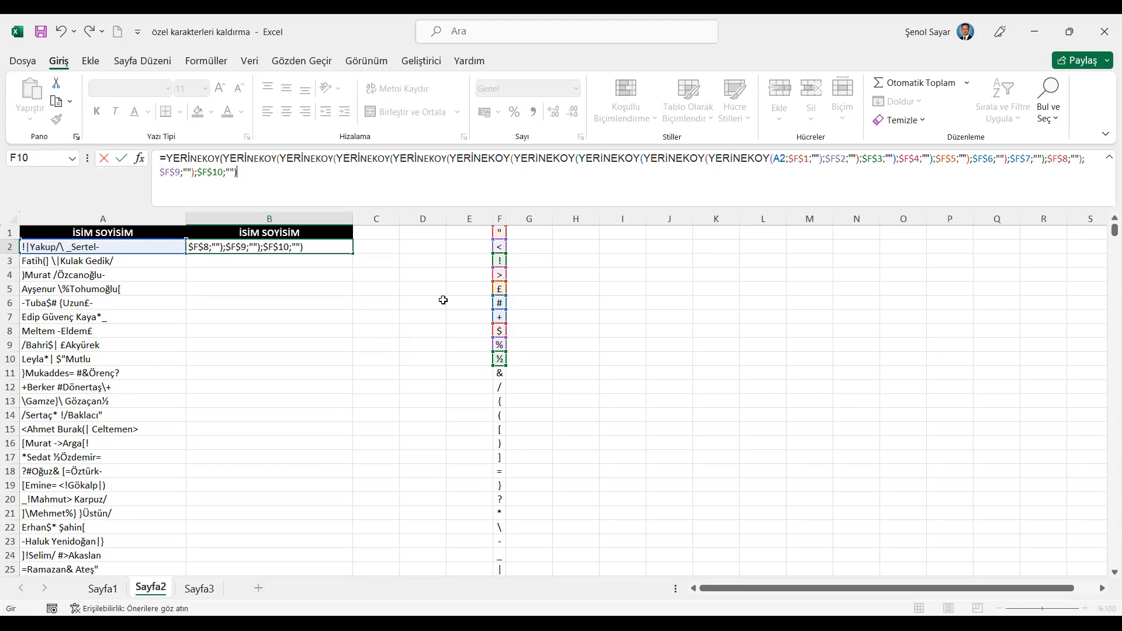
Wrap the B2 formula in another YERİNEKOY that replaces $F$11 with empty text ""
click(176, 157)
text(YERİNEKOY()
key(ctrl+End)
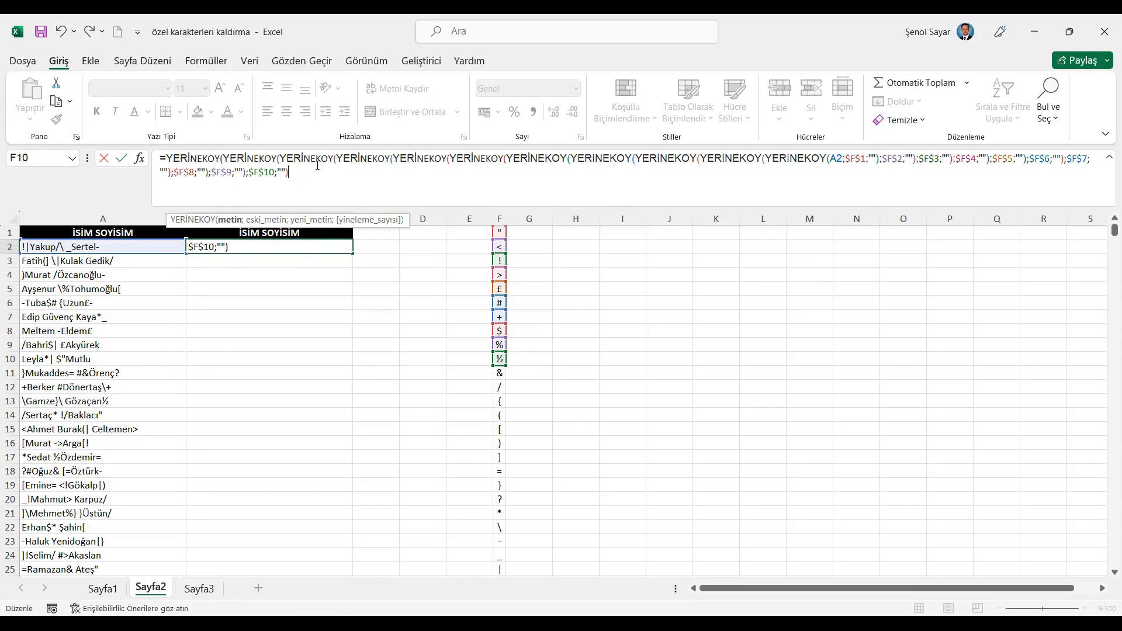
text(;)
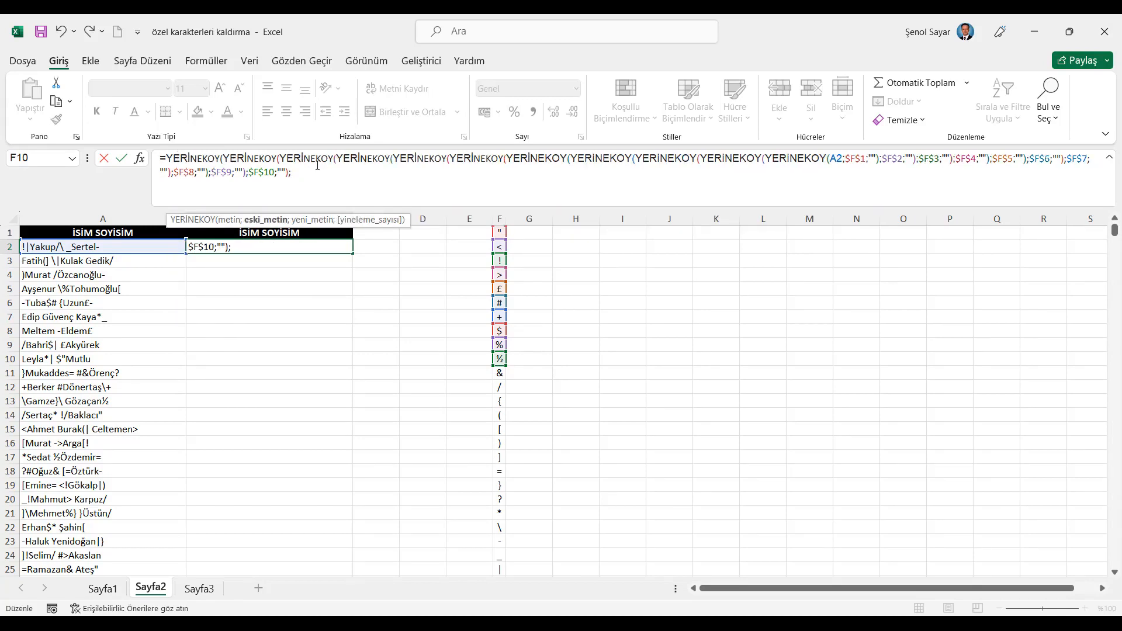
click(501, 373)
key(F4)
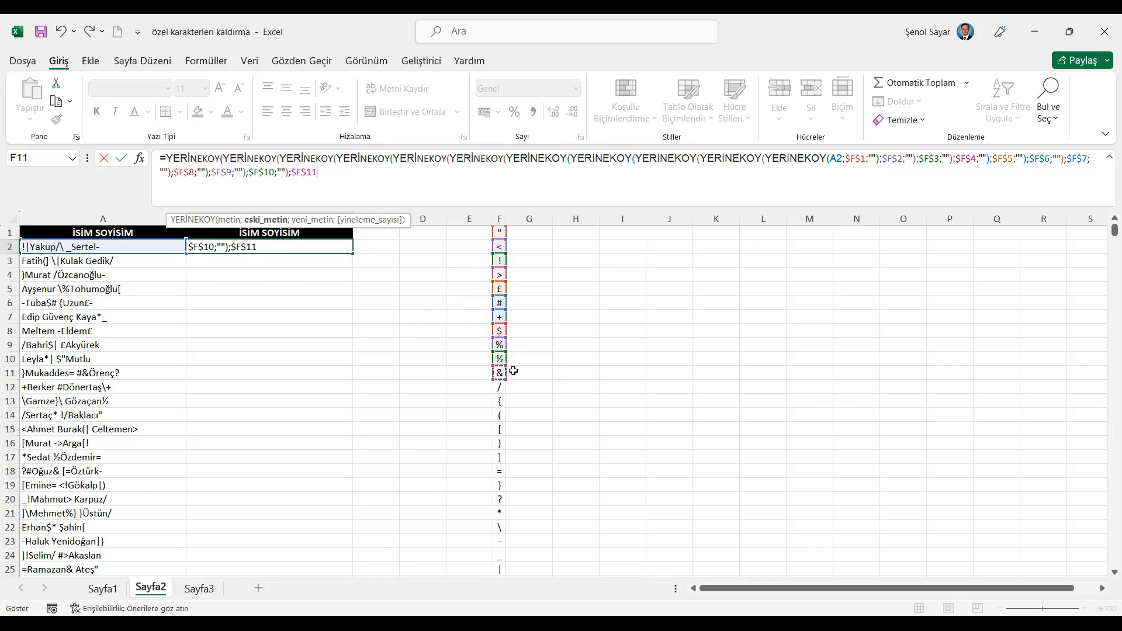
text(;""))
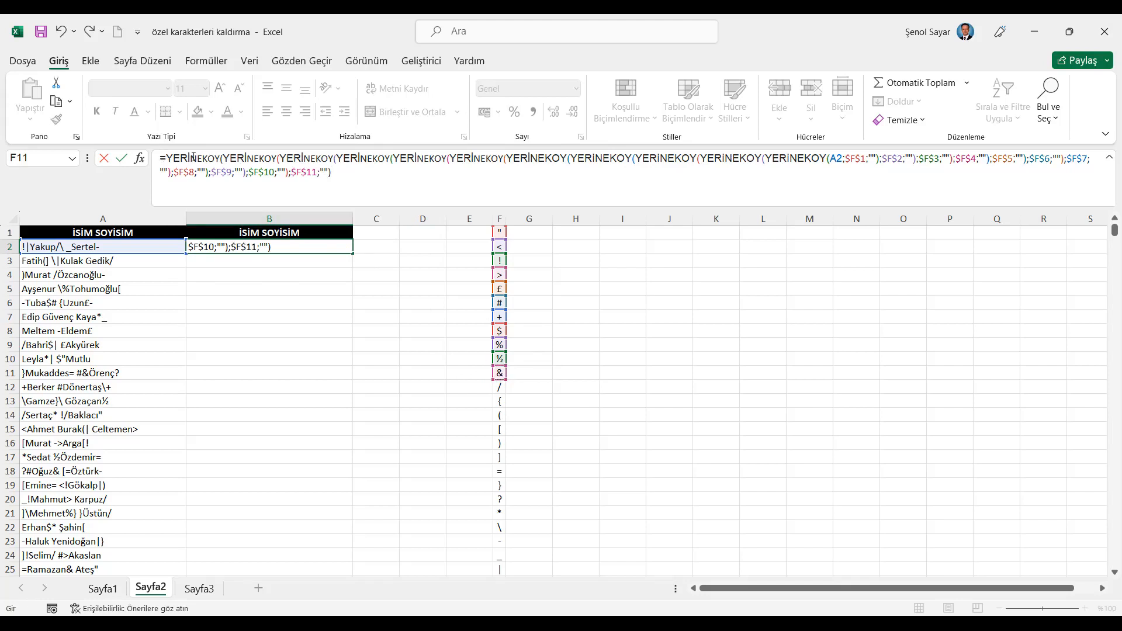
Wrap the B2 formula in another YERİNEKOY that replaces $F$12 with empty text ""
click(193, 158)
text(YERİNEKOY()
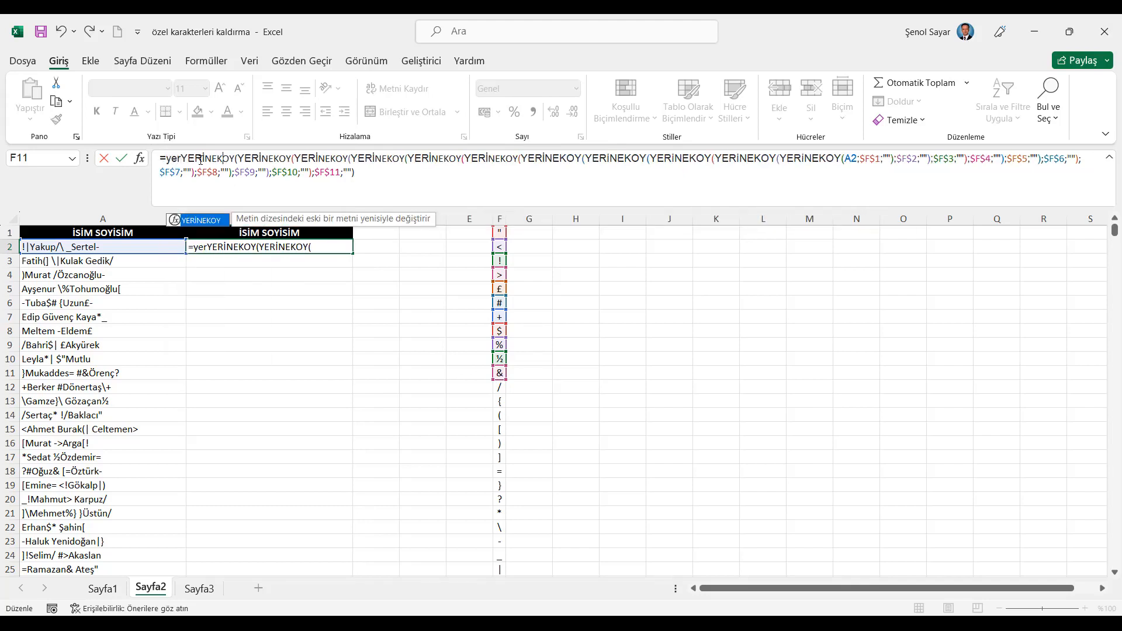
click(399, 174)
text(;)
click(499, 386)
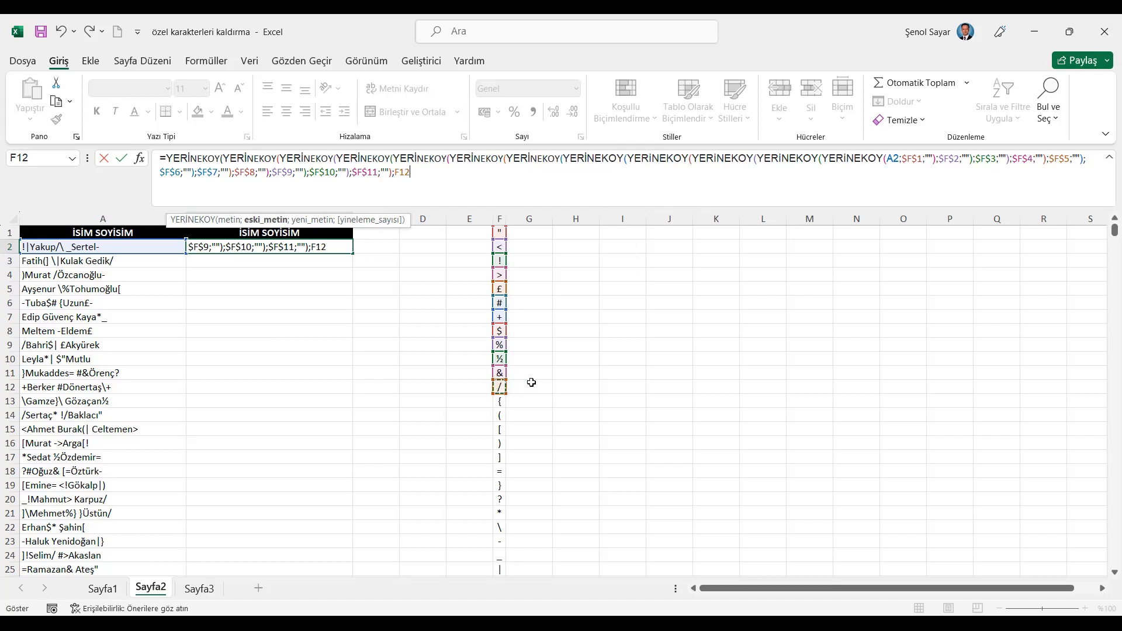
key(F4)
text(;"")
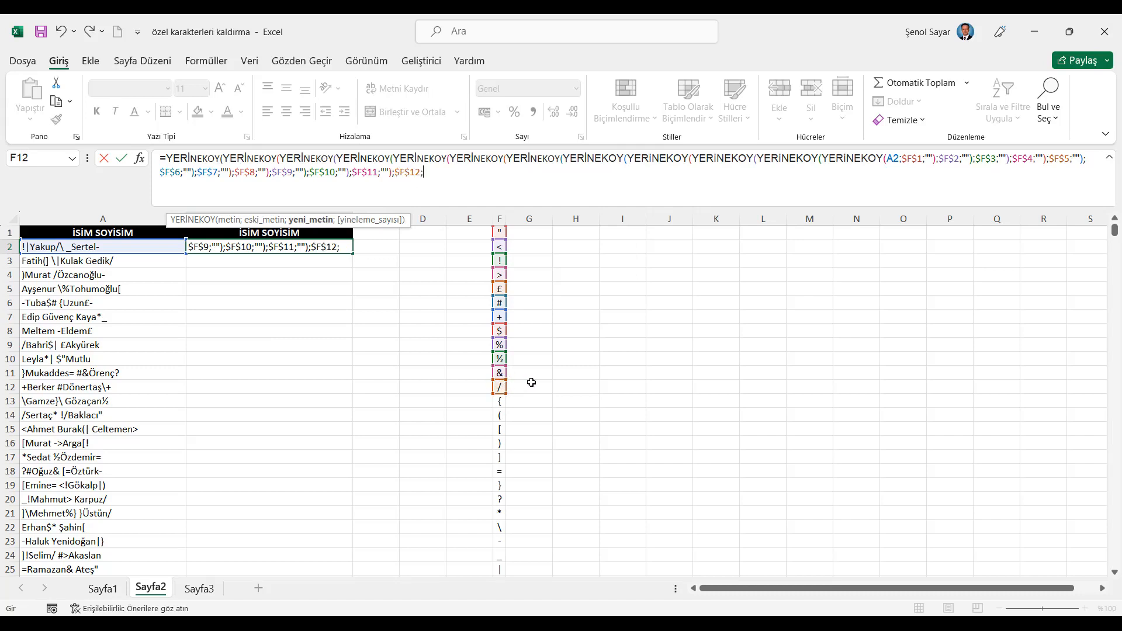
text())
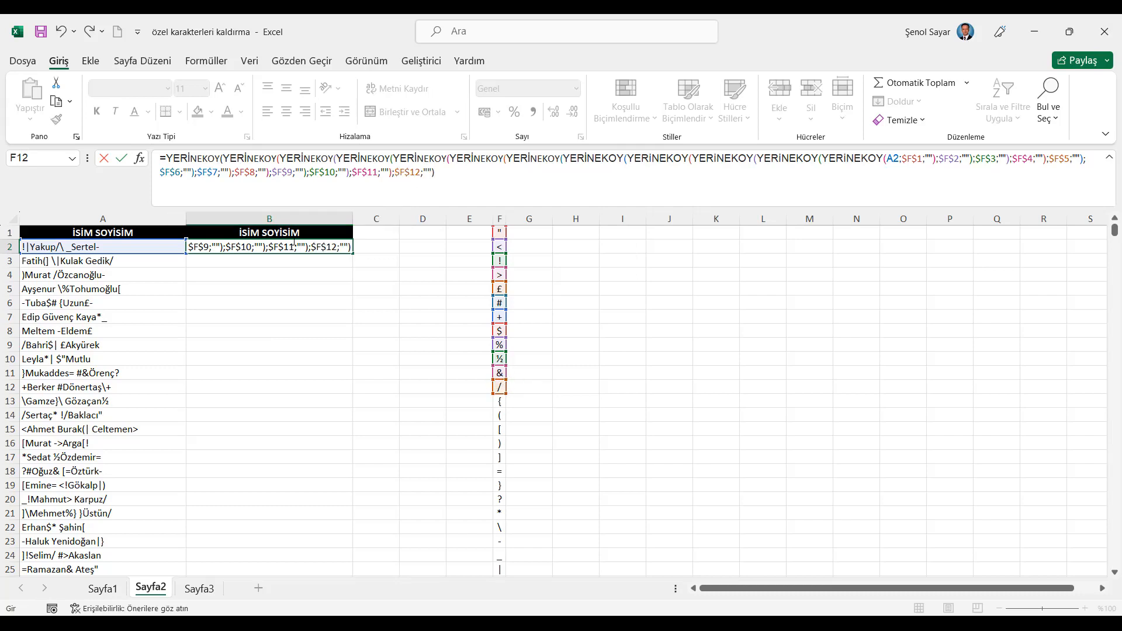
Wrap the B2 formula in another YERİNEKOY that replaces $F$13 with empty text ""
click(167, 157)
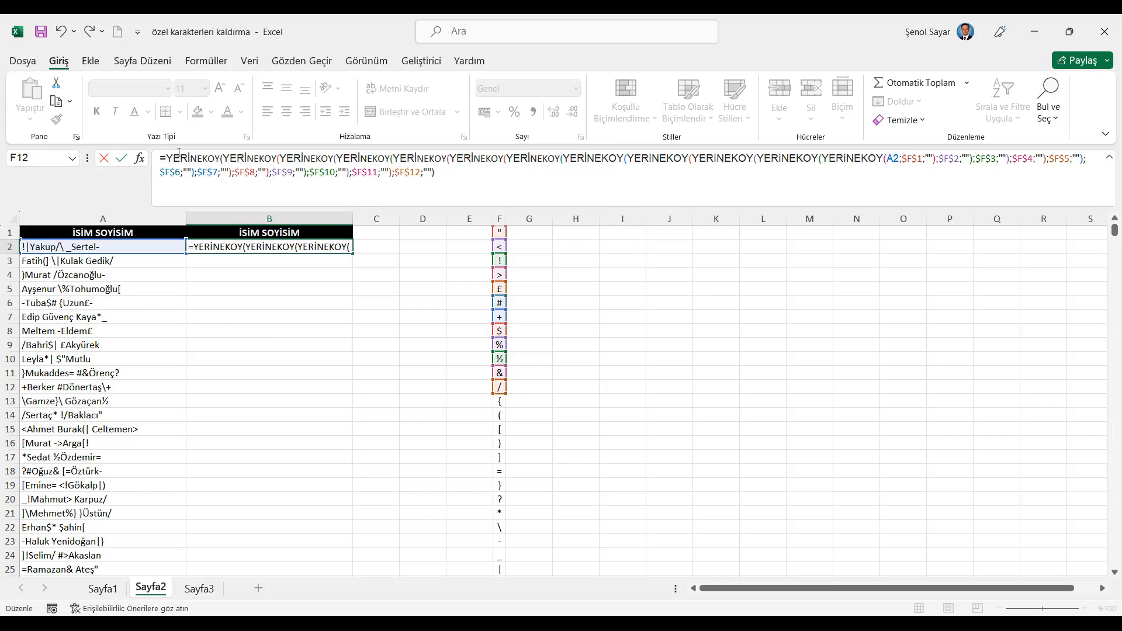
text(YERİNEKOY()
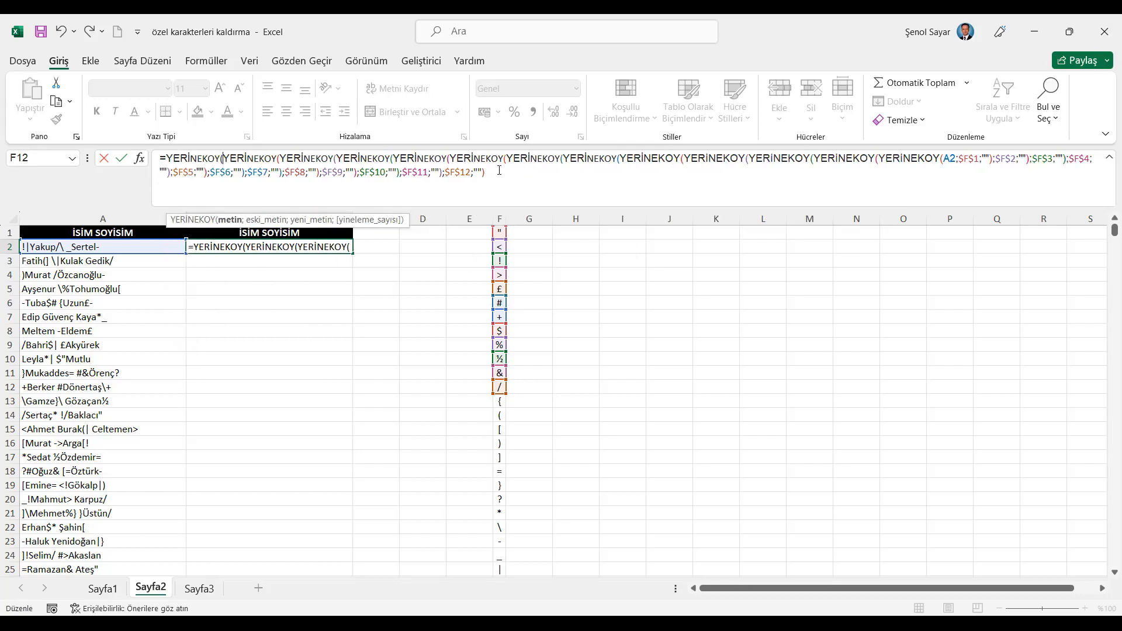
click(500, 171)
text(;)
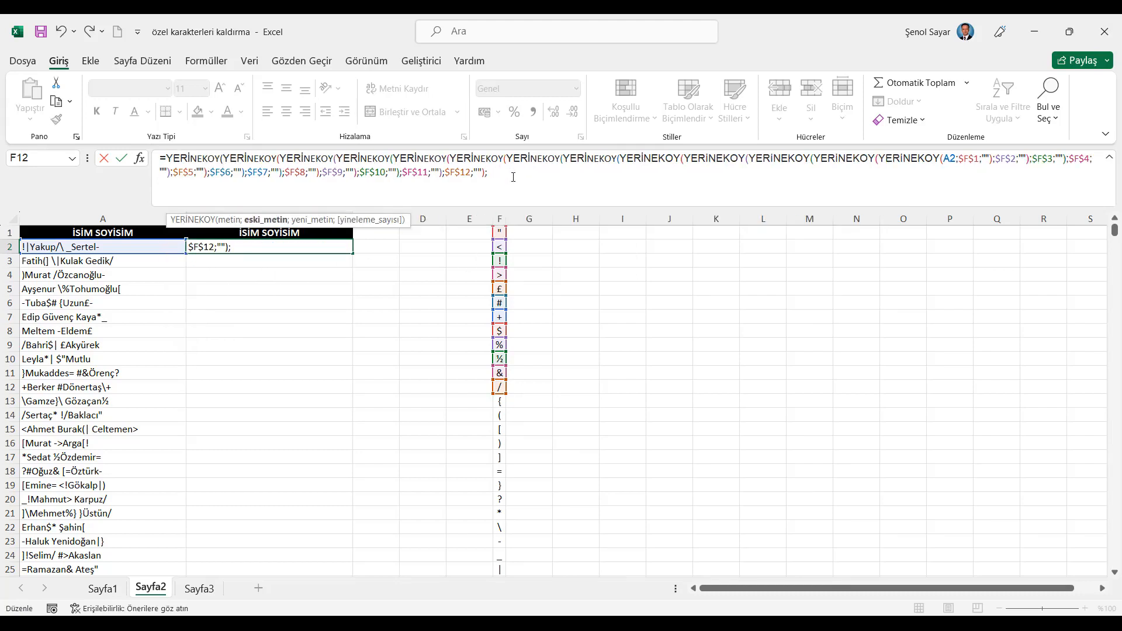
click(500, 401)
key(F4)
text(;""))
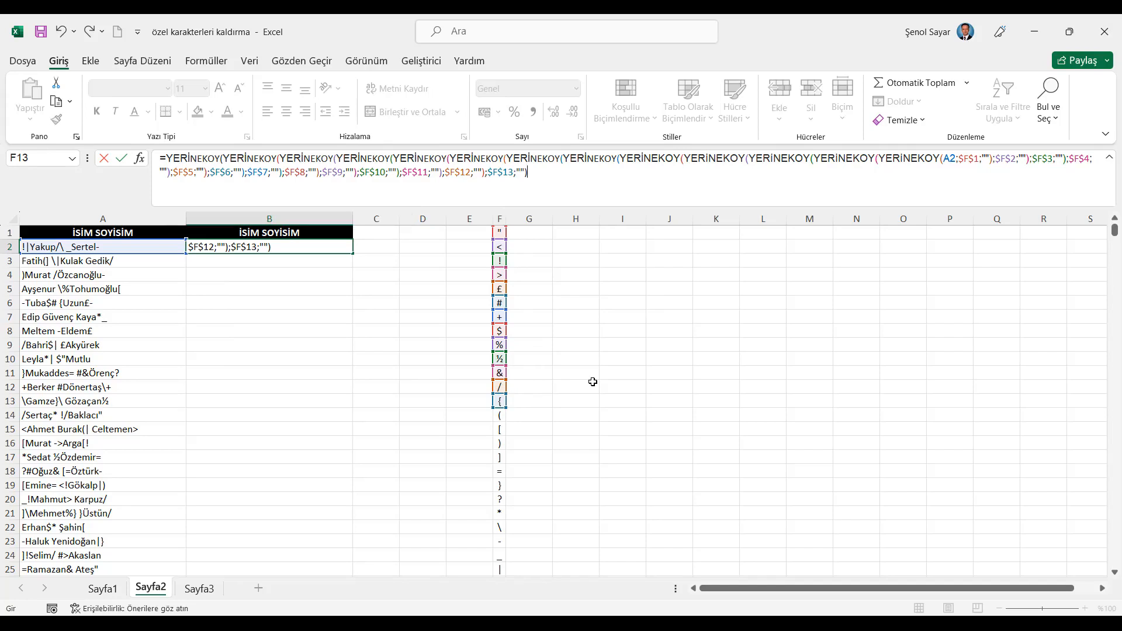
Wrap the B2 formula in another YERİNEKOY that replaces $F$14 with empty text ""
click(167, 156)
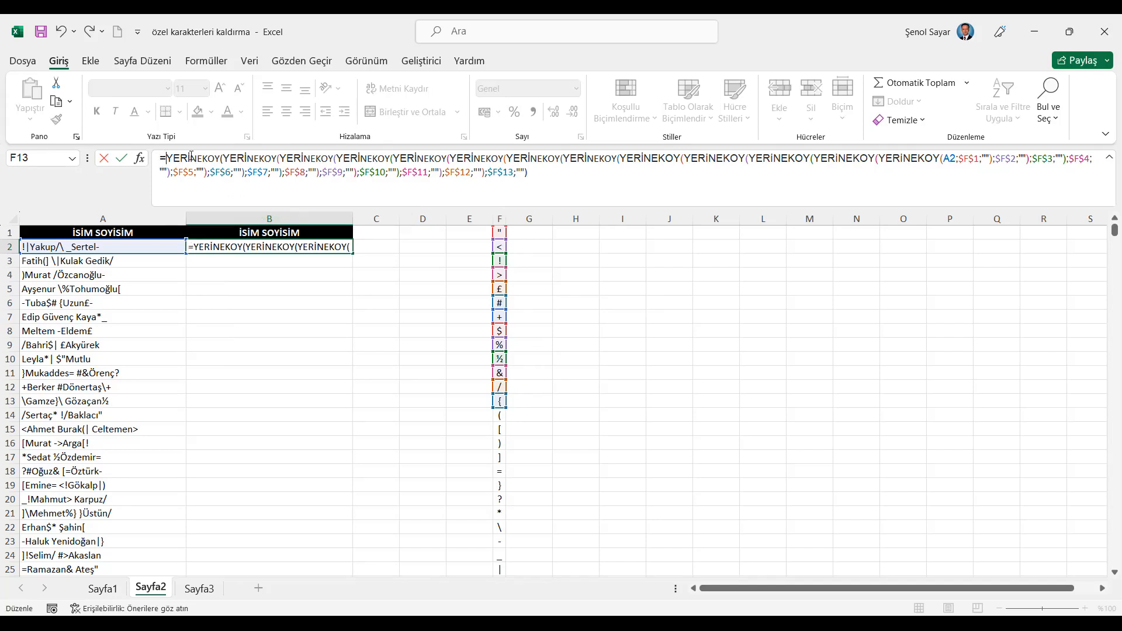
text(YER)
key(Tab)
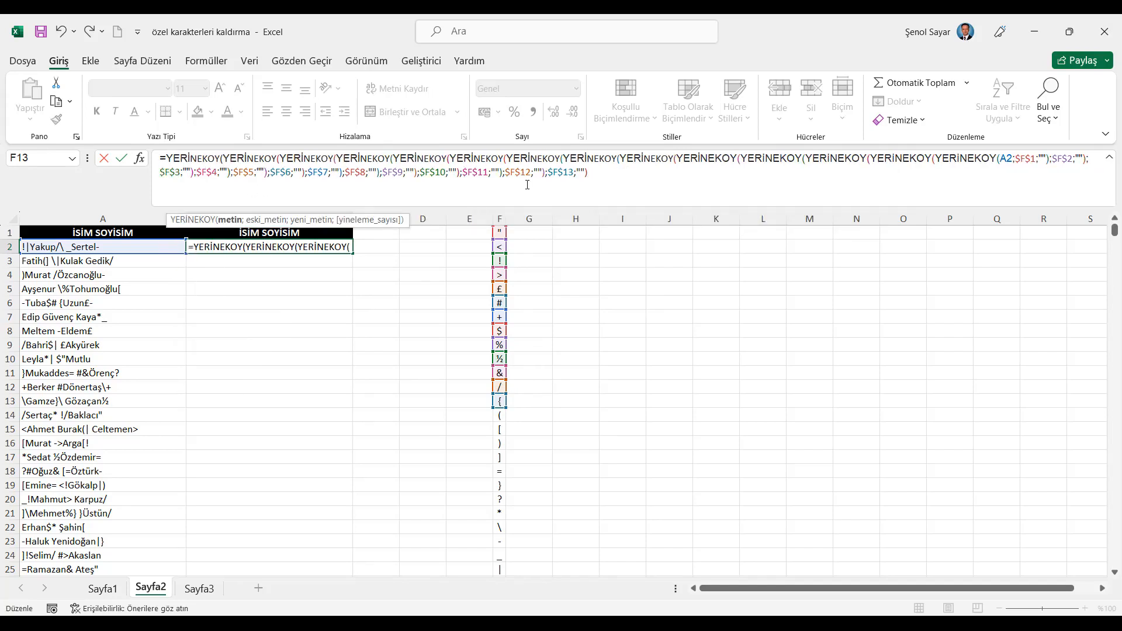
click(617, 175)
text(;)
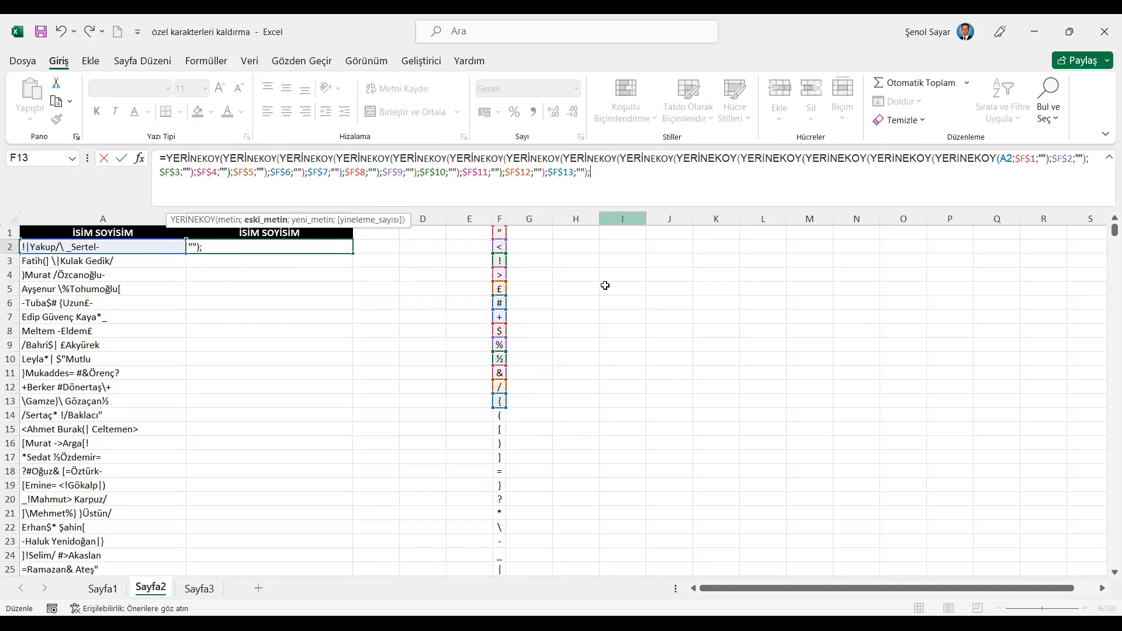
click(500, 415)
key(F4)
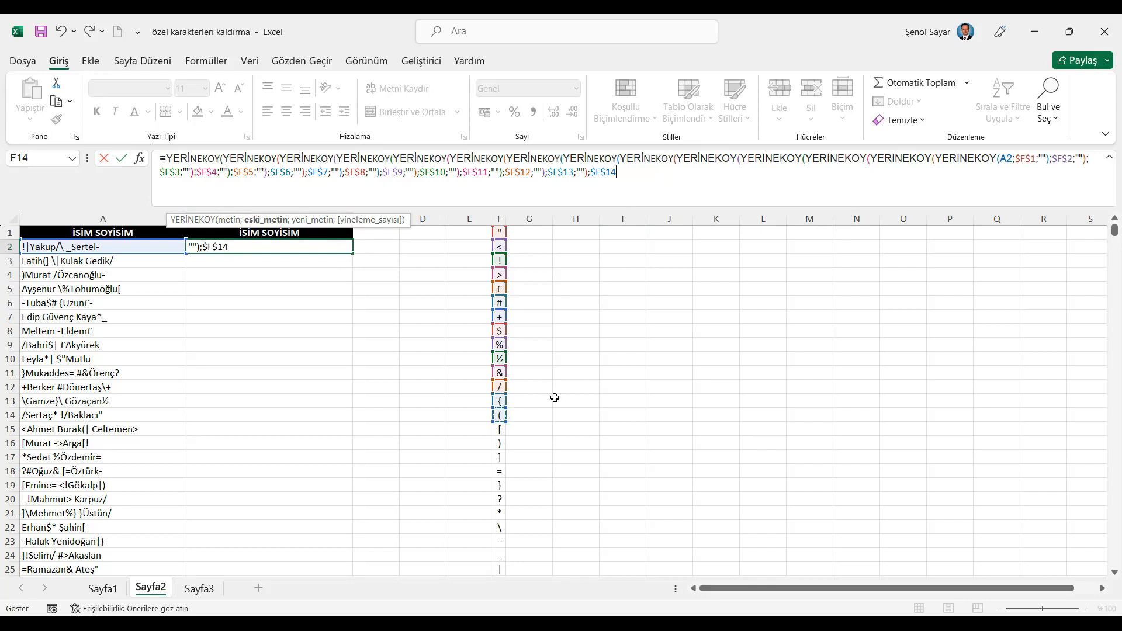
text(;""))
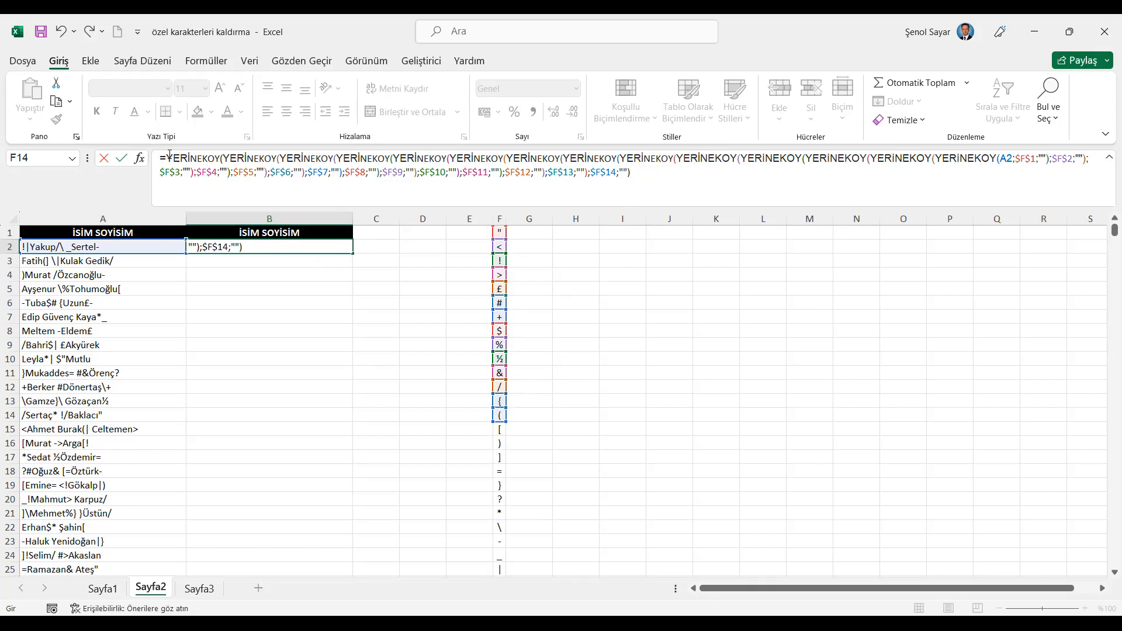
Wrap the B2 formula in another YERİNEKOY that replaces $F$15 with empty text ""
click(169, 155)
text(YERİNEKOY()
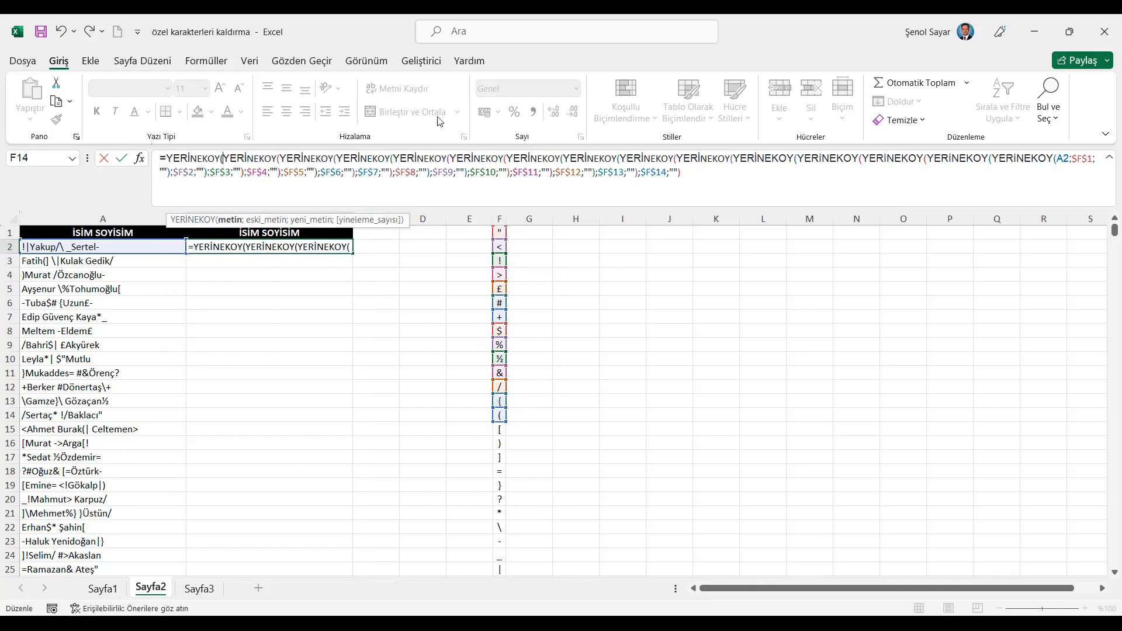
click(705, 172)
text(;)
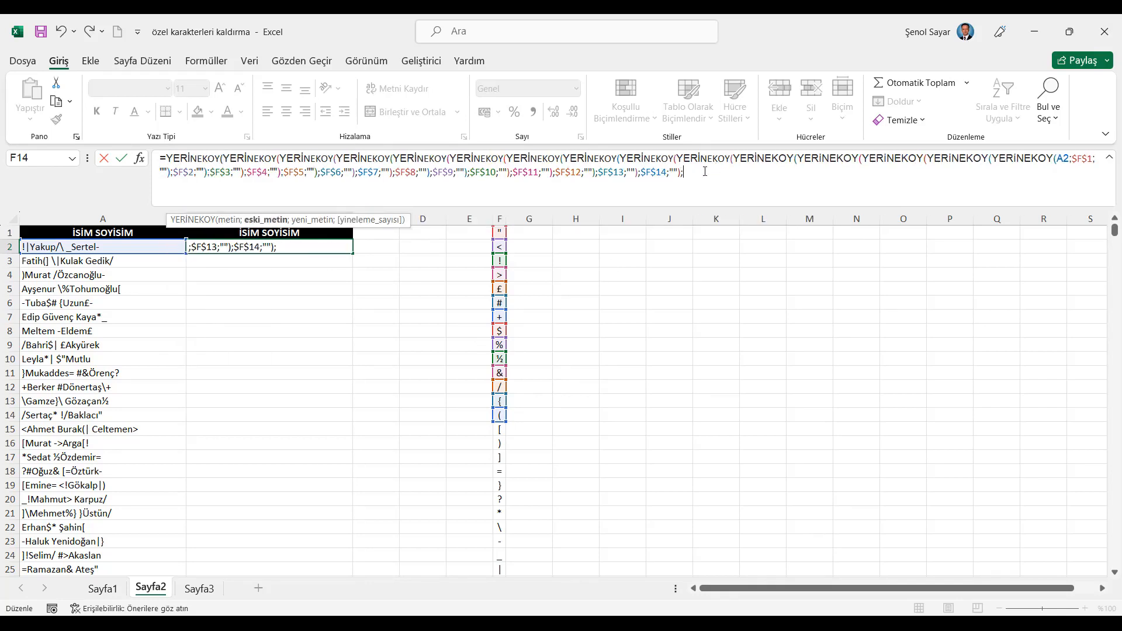
click(501, 429)
key(F4)
text(;""))
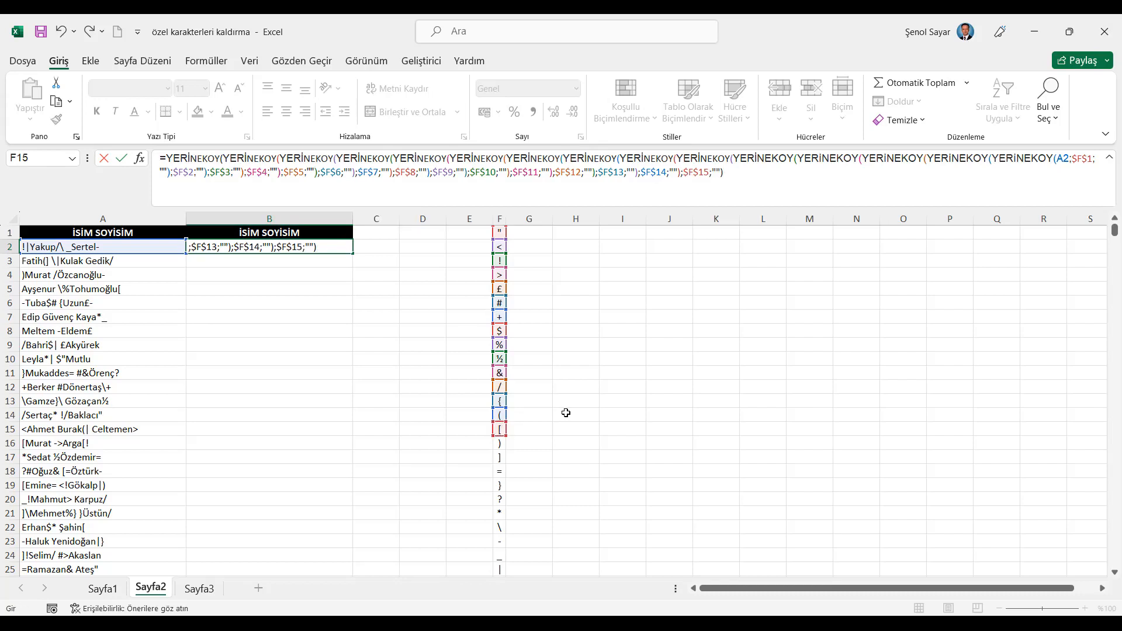
Wrap the B2 formula in another YERİNEKOY that replaces $F$16 with empty text ""
click(167, 159)
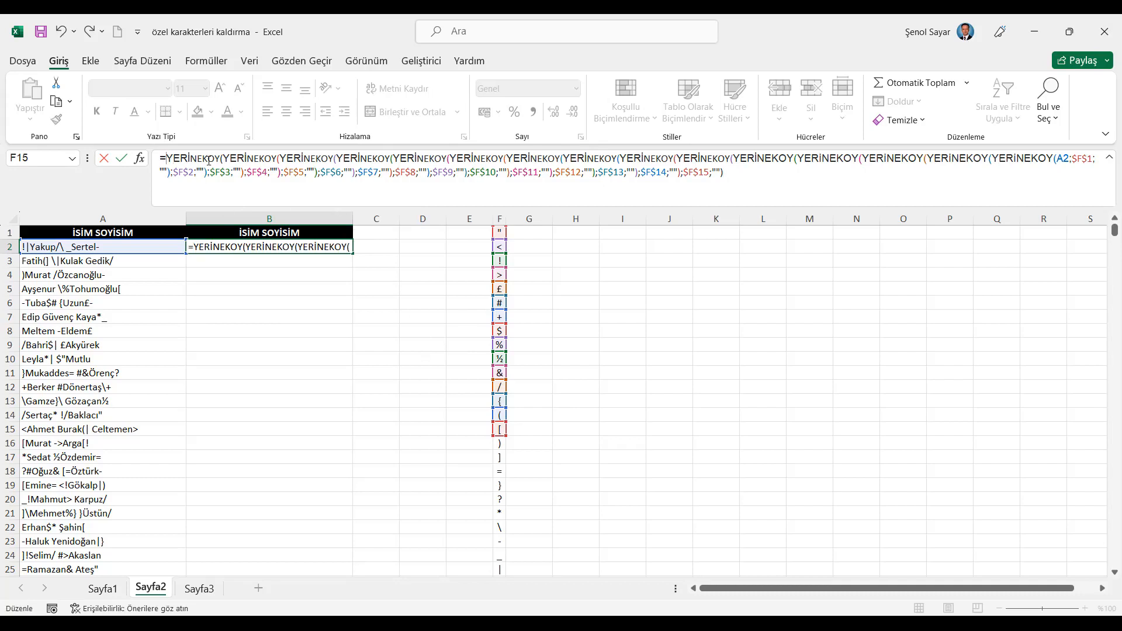
text(YERİNEKOY()
key(Tab)
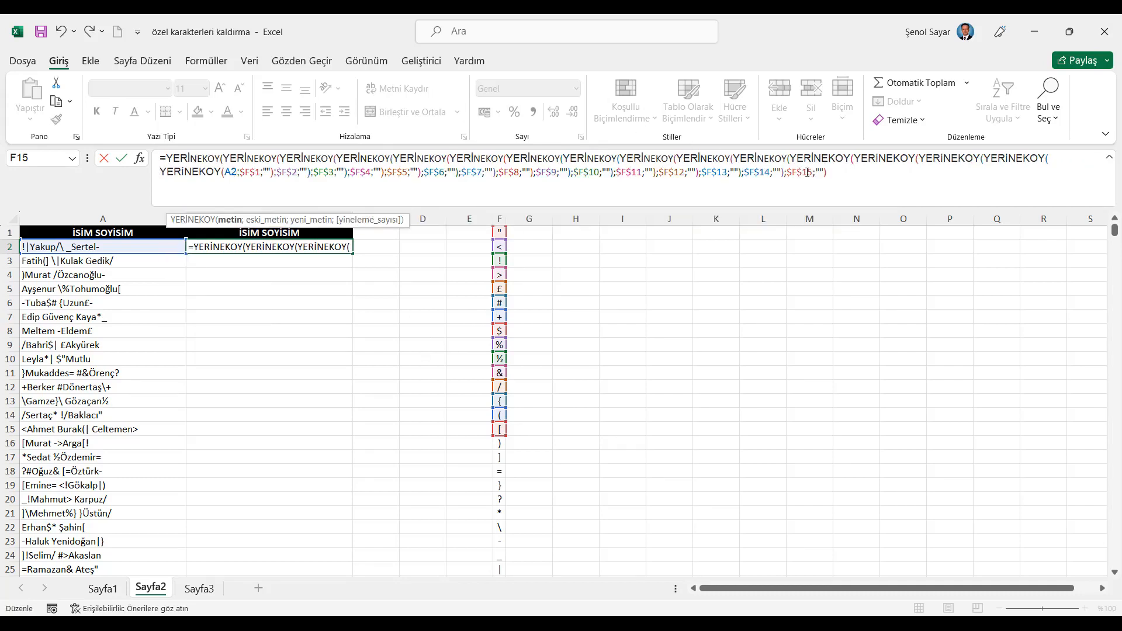
text(;)
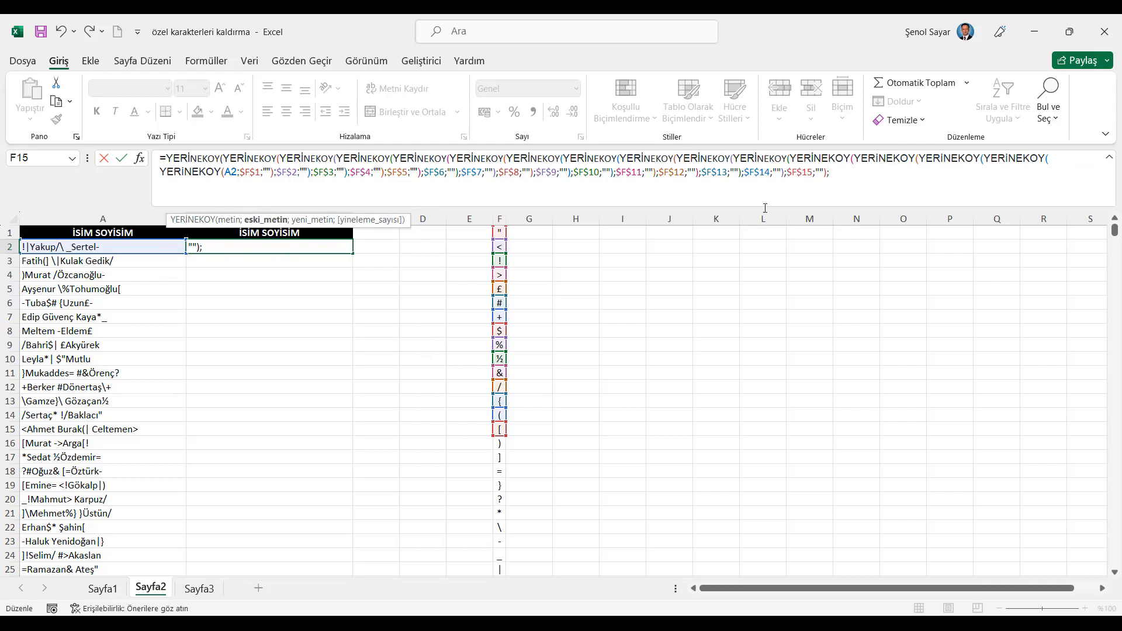
click(502, 443)
key(F4)
text(;""))
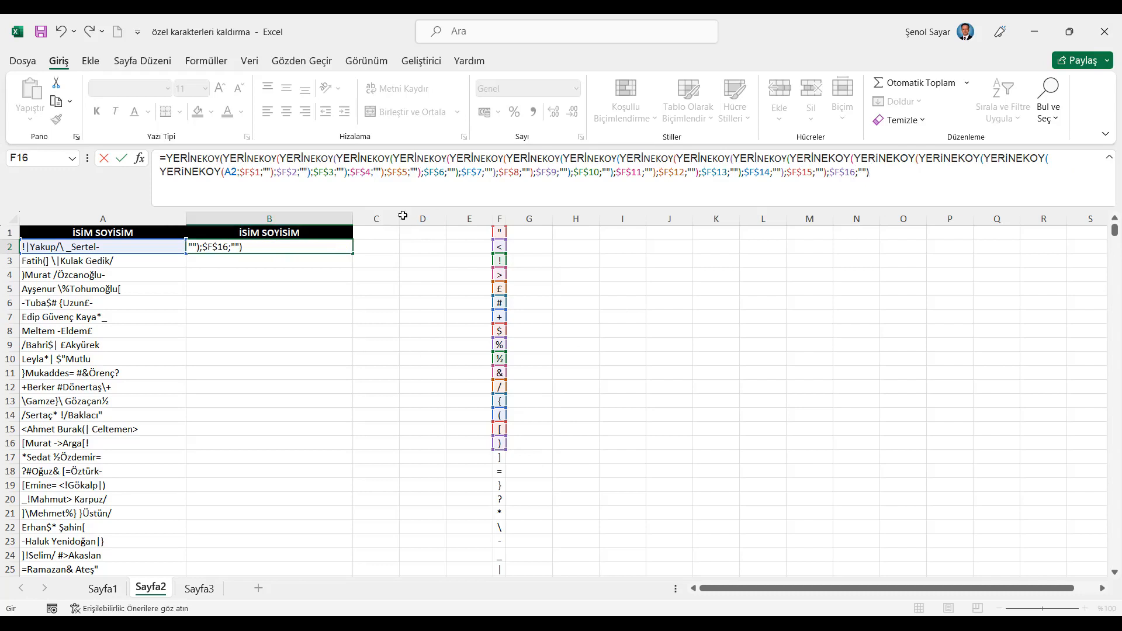
Wrap the B2 formula in another YERİNEKOY that replaces $F$17 with empty text ""
click(167, 158)
text(YERİNEKOY()
click(957, 174)
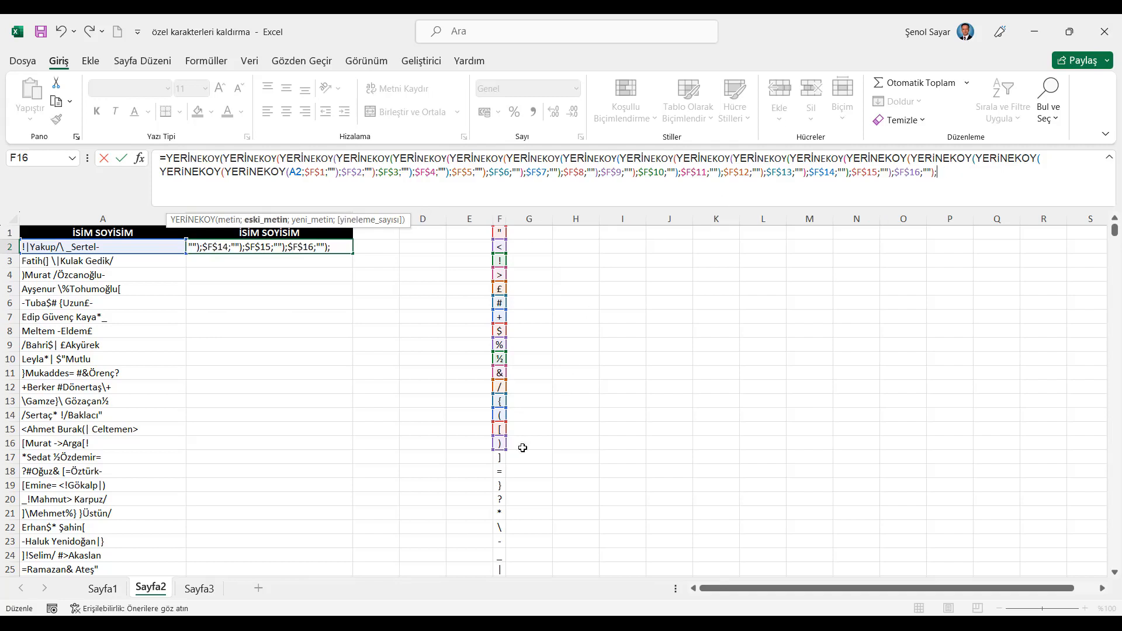
click(501, 457)
key(F4)
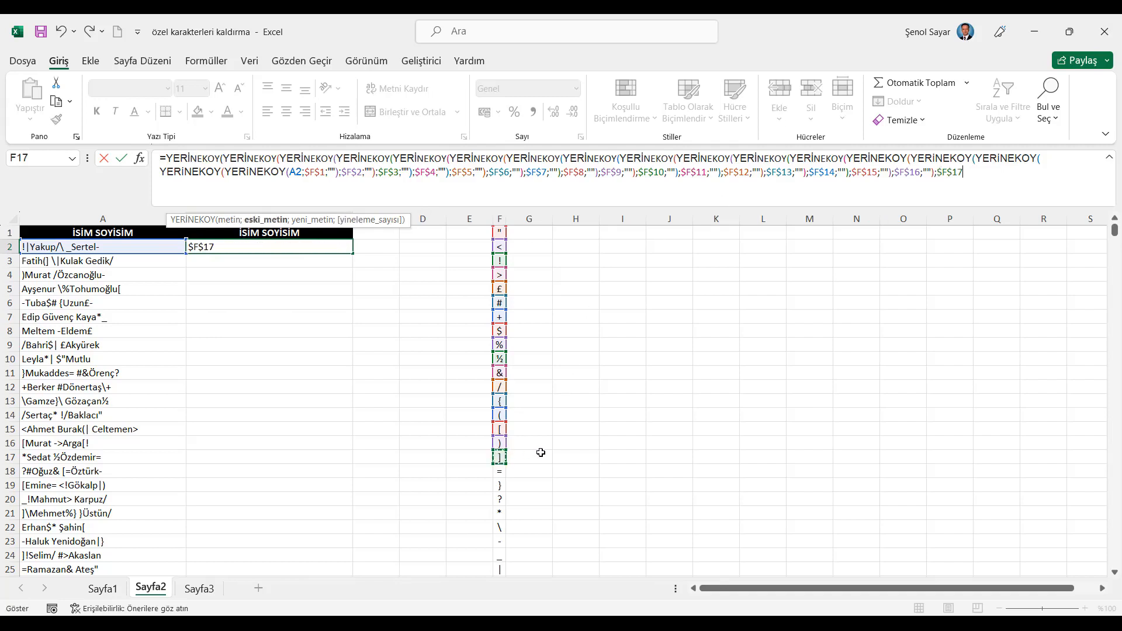
text(;""))
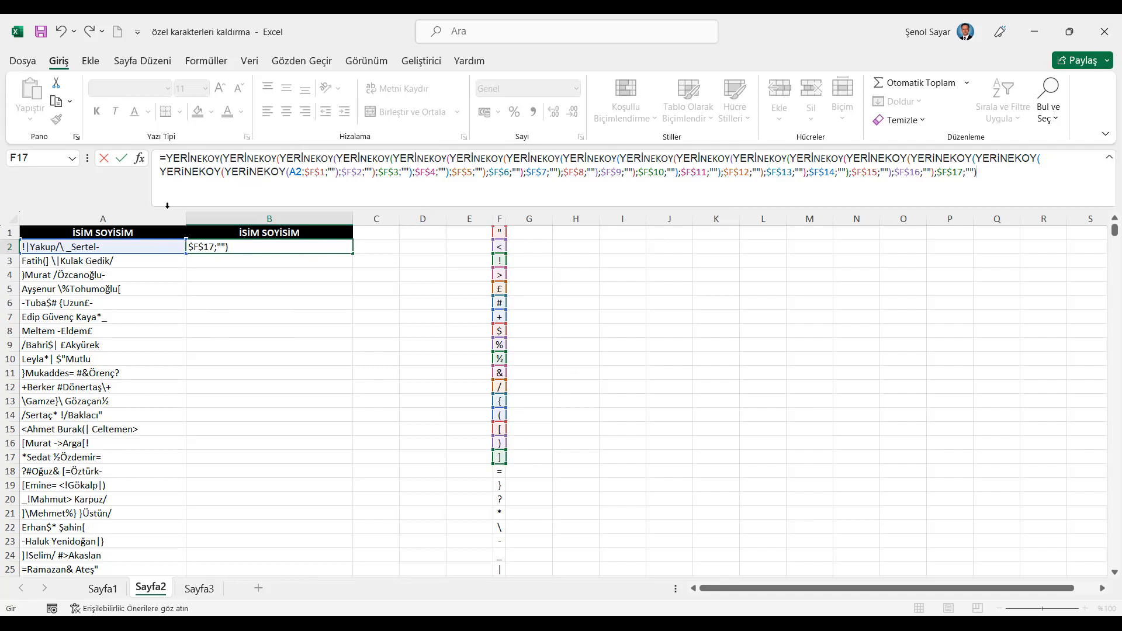
Wrap the B2 formula in another YERİNEKOY that replaces $F$18 with empty text ""
click(167, 159)
text(yer)
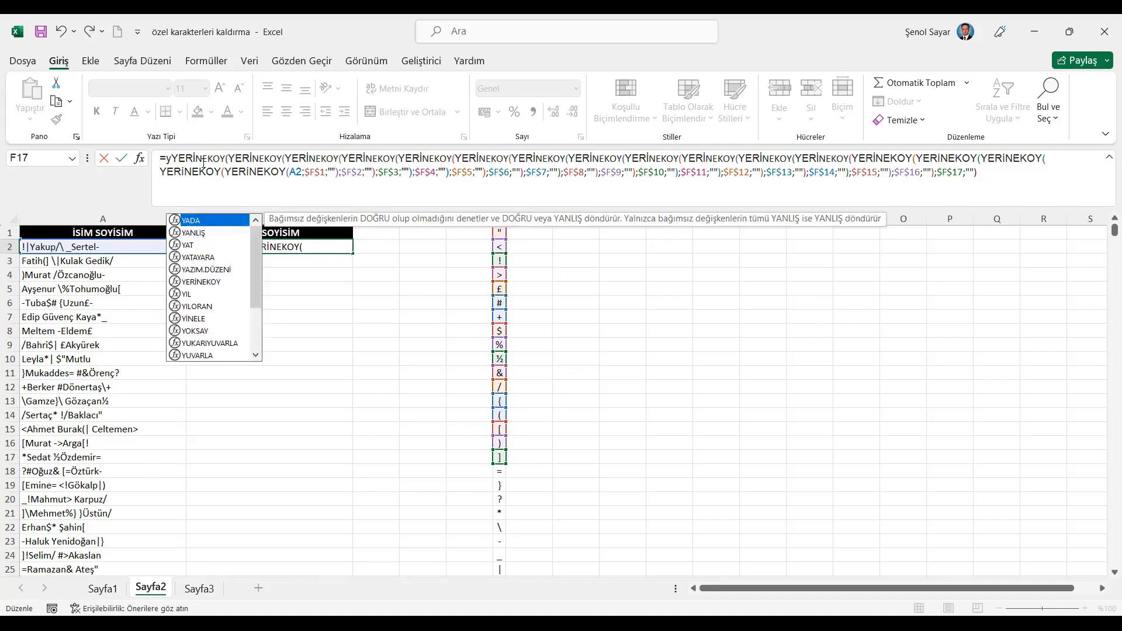
key(Tab)
click(1017, 172)
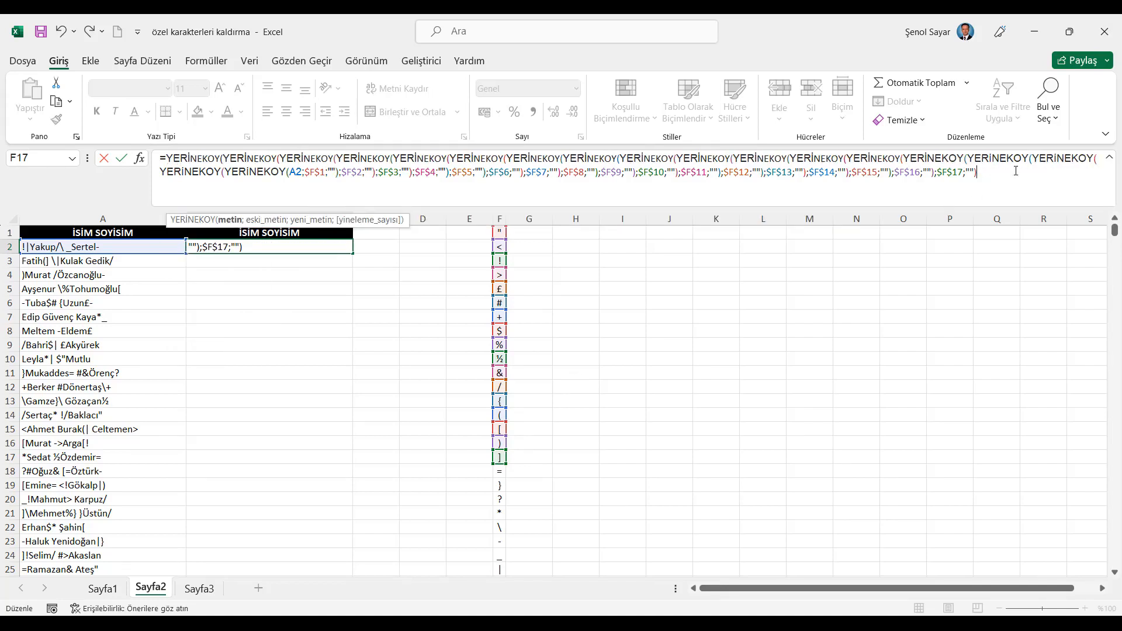
text(;)
click(504, 471)
key(F4)
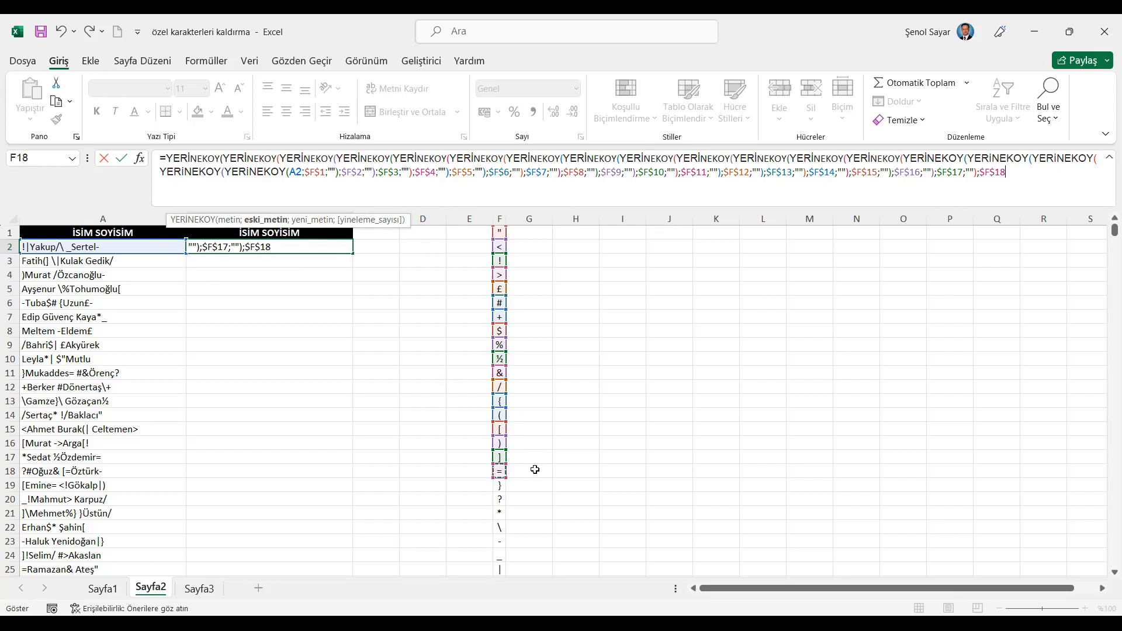
text(;")
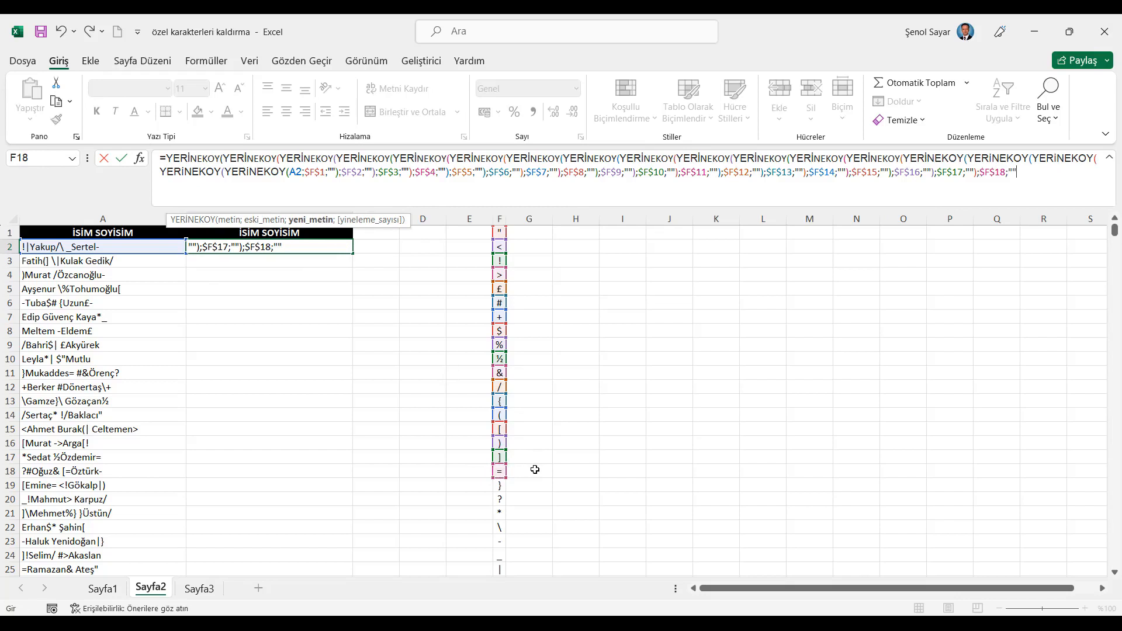
Wrap the B2 formula in another YERİNEKOY that replaces $F$19 with empty text ""
click(169, 159)
text(YERİNEKOY()
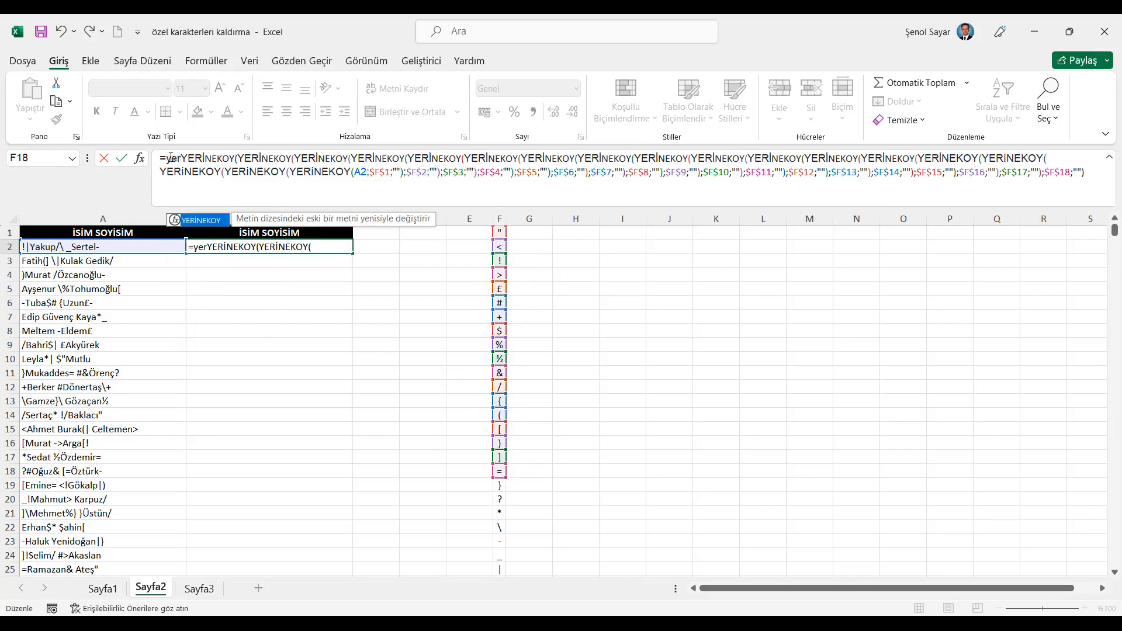
click(1101, 173)
text(;)
click(502, 486)
key(F4)
text(;""))
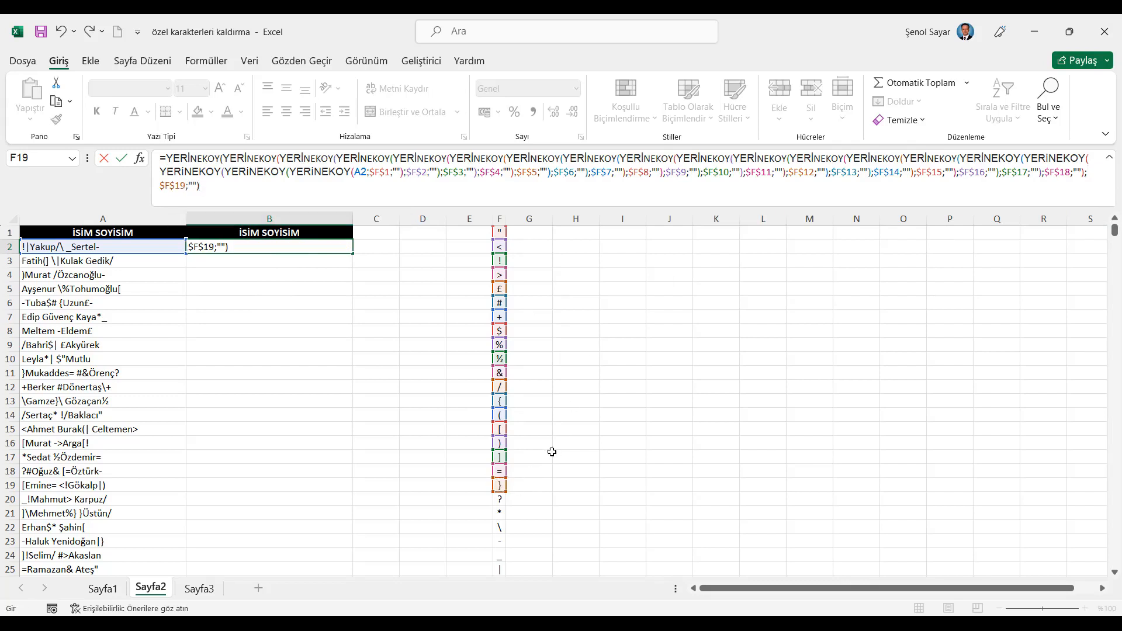
Wrap the B2 formula in another YERİNEKOY that replaces $F$20 with empty text ""
click(187, 155)
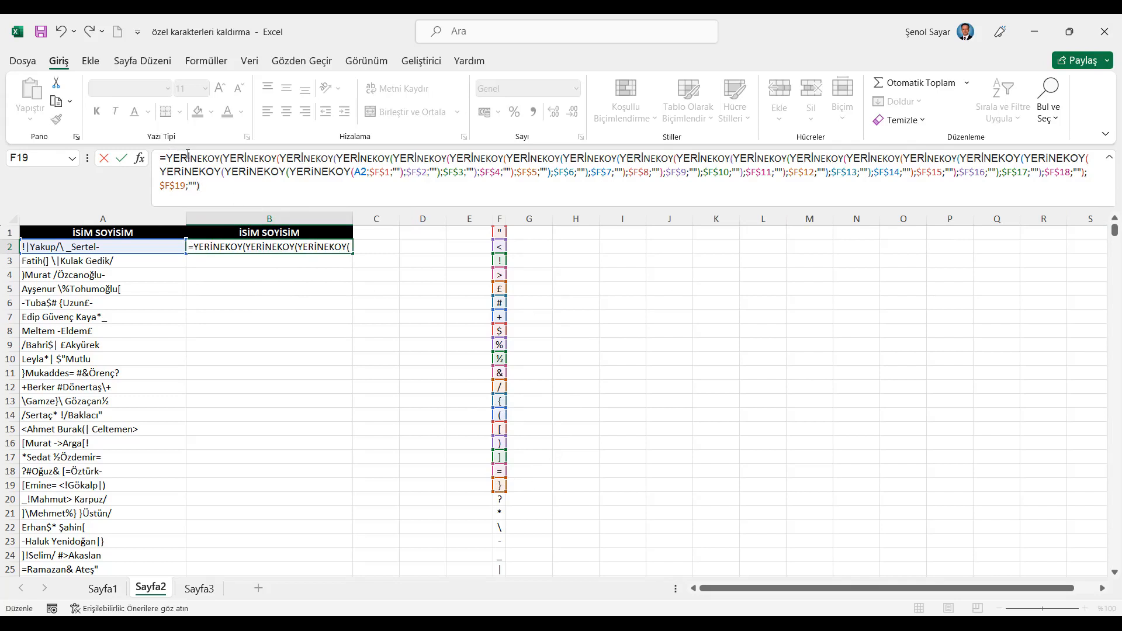
text(YERİNEKOY()
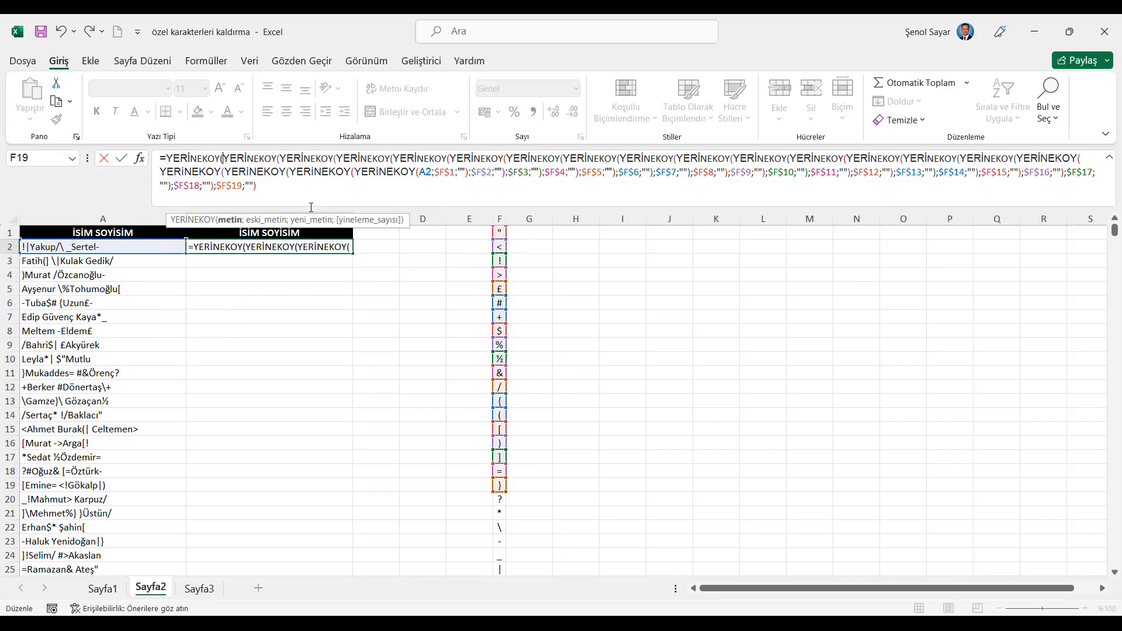
click(299, 192)
text(;)
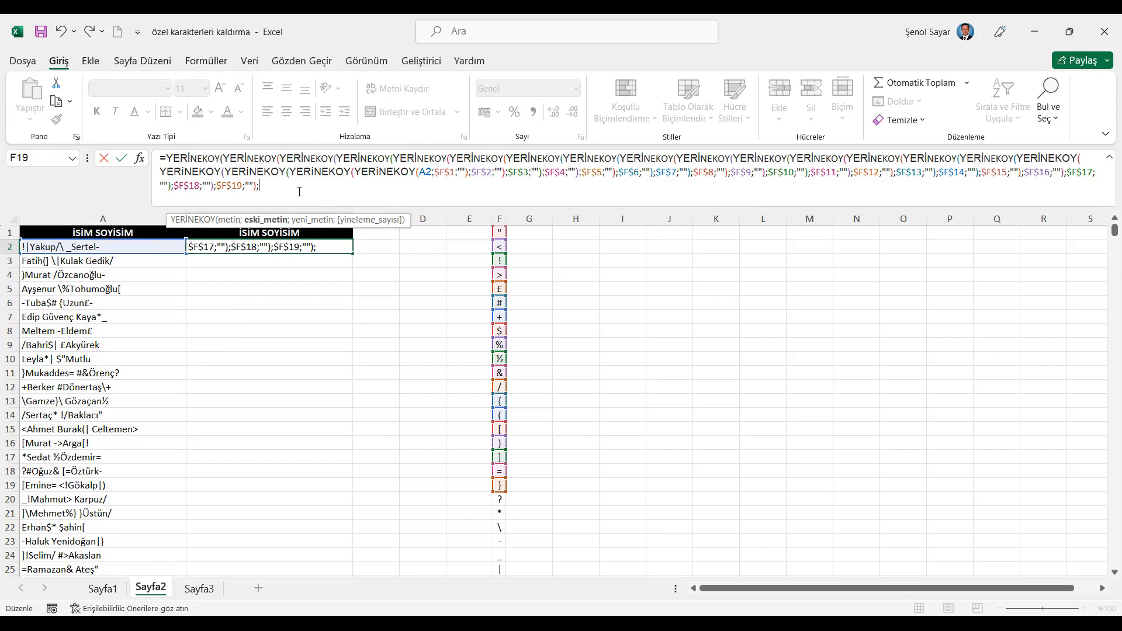
click(500, 500)
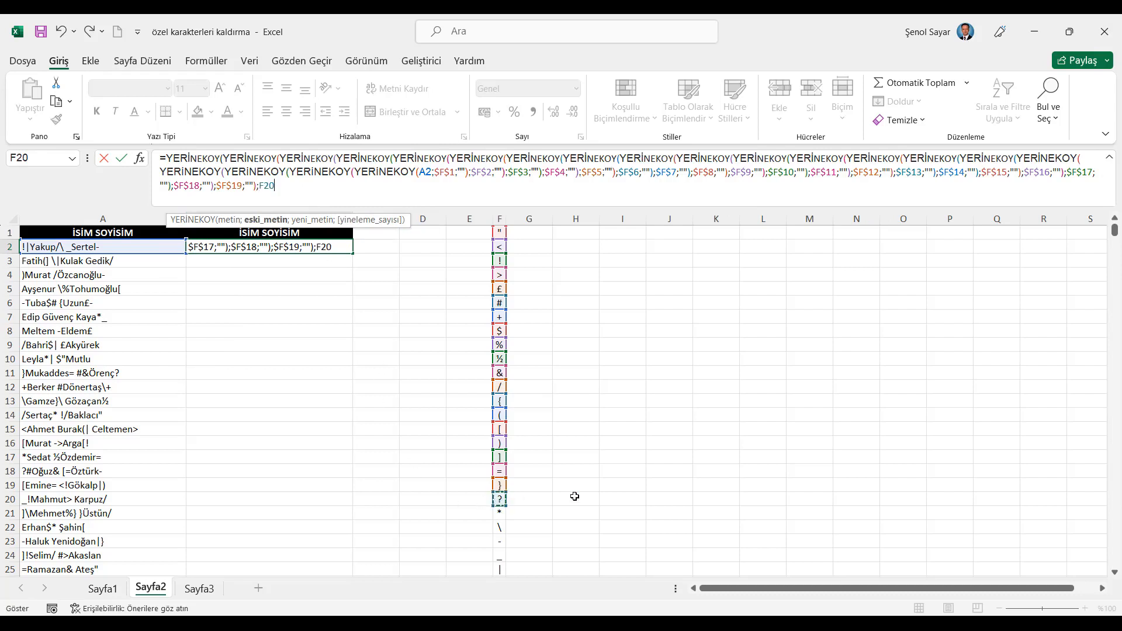
key(F4)
text(;""))
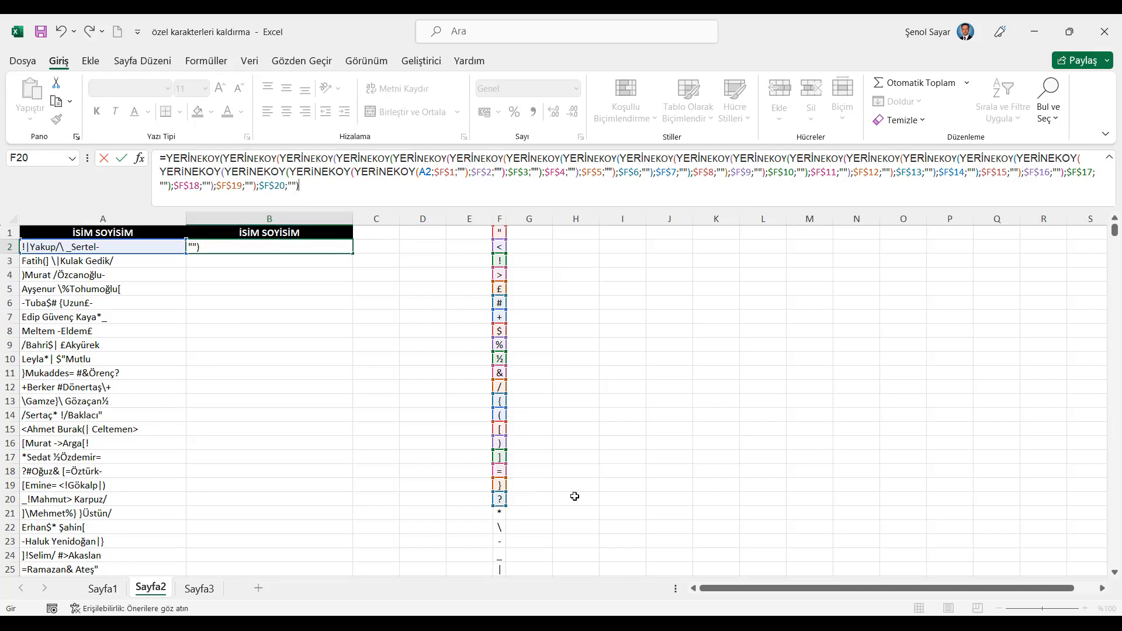
Wrap the B2 formula in another YERİNEKOY that replaces $F$21 with empty text ""
click(170, 158)
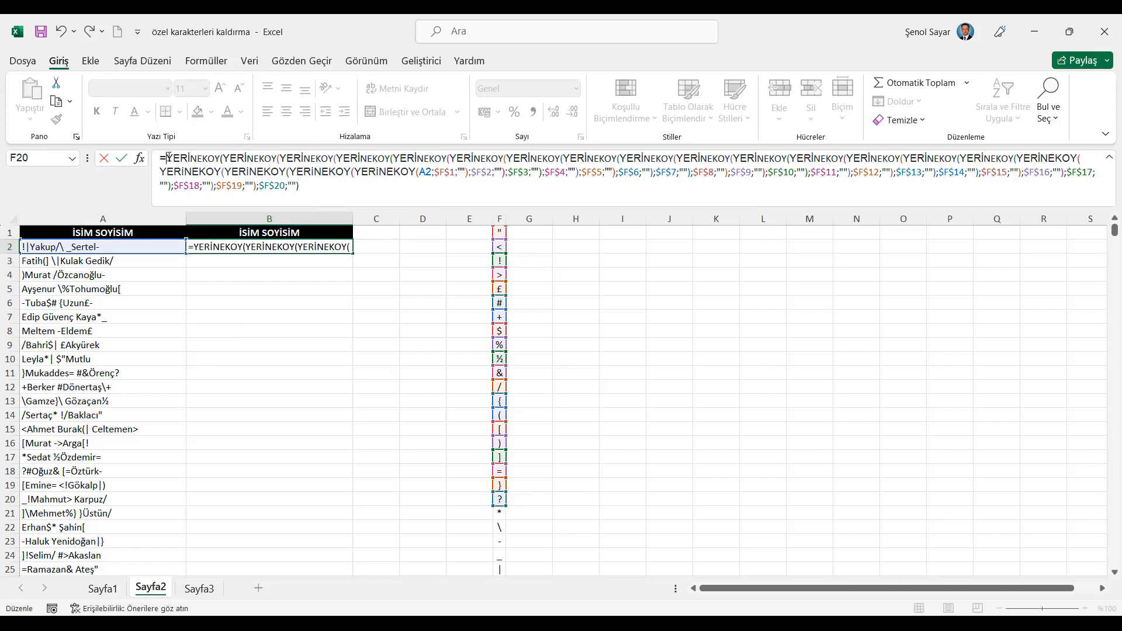
text(ERİNEKOY()
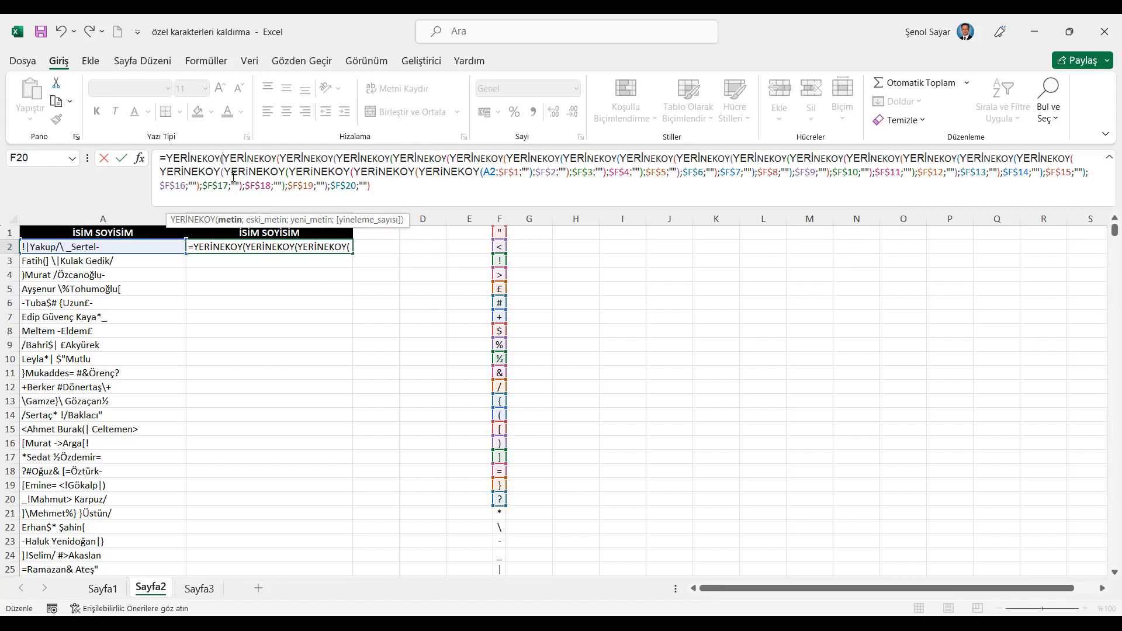
click(413, 187)
text(;)
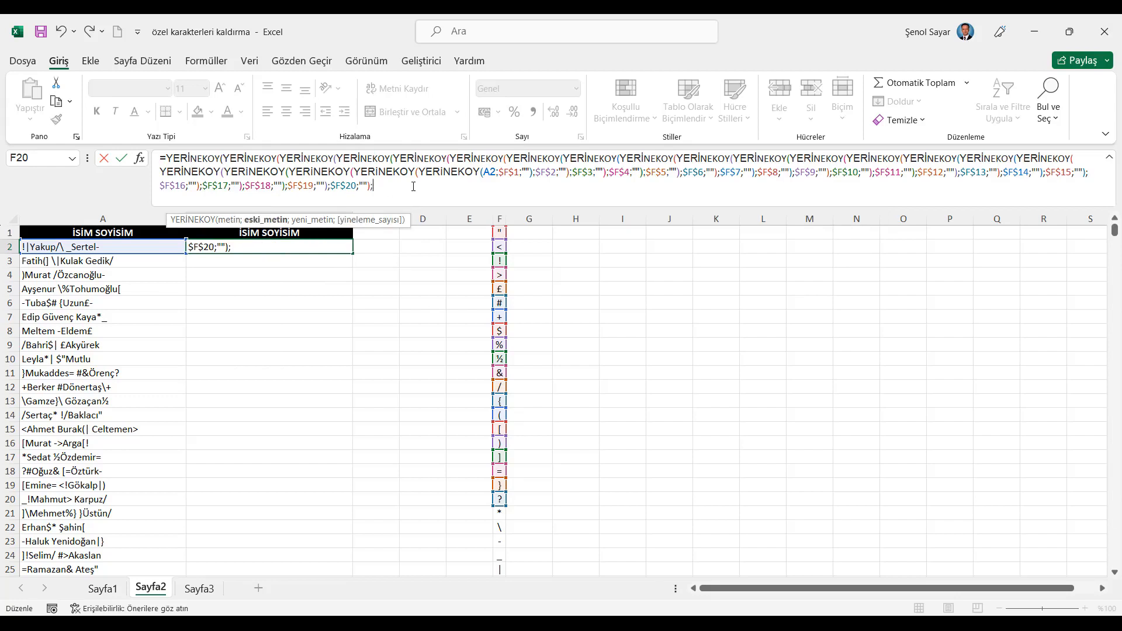
click(500, 513)
key(F4)
text(;)
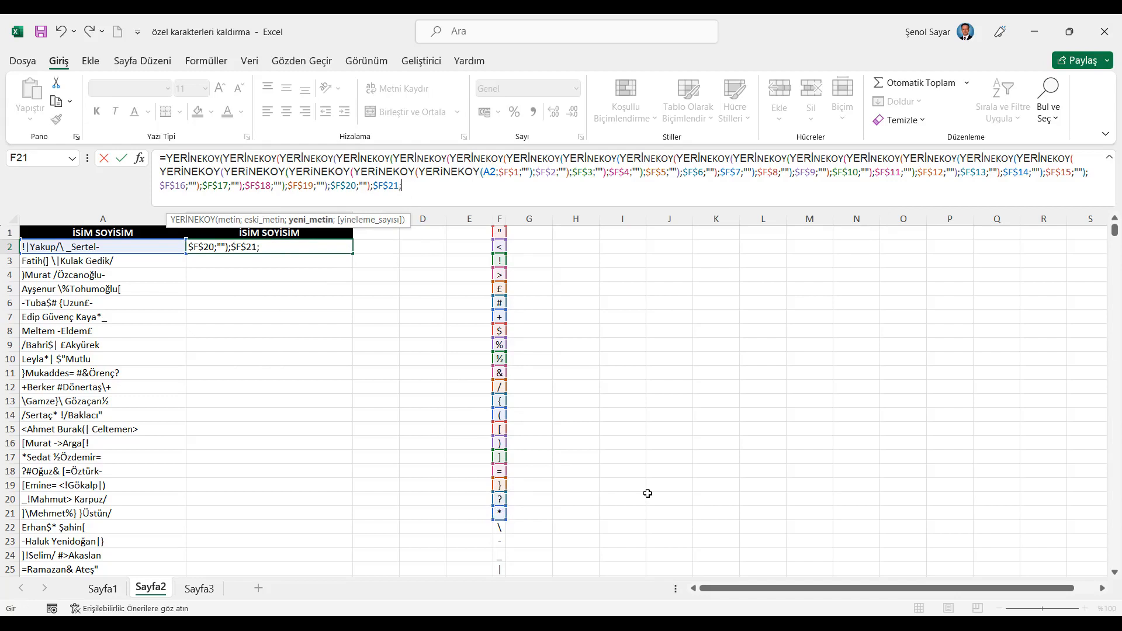
text(""))
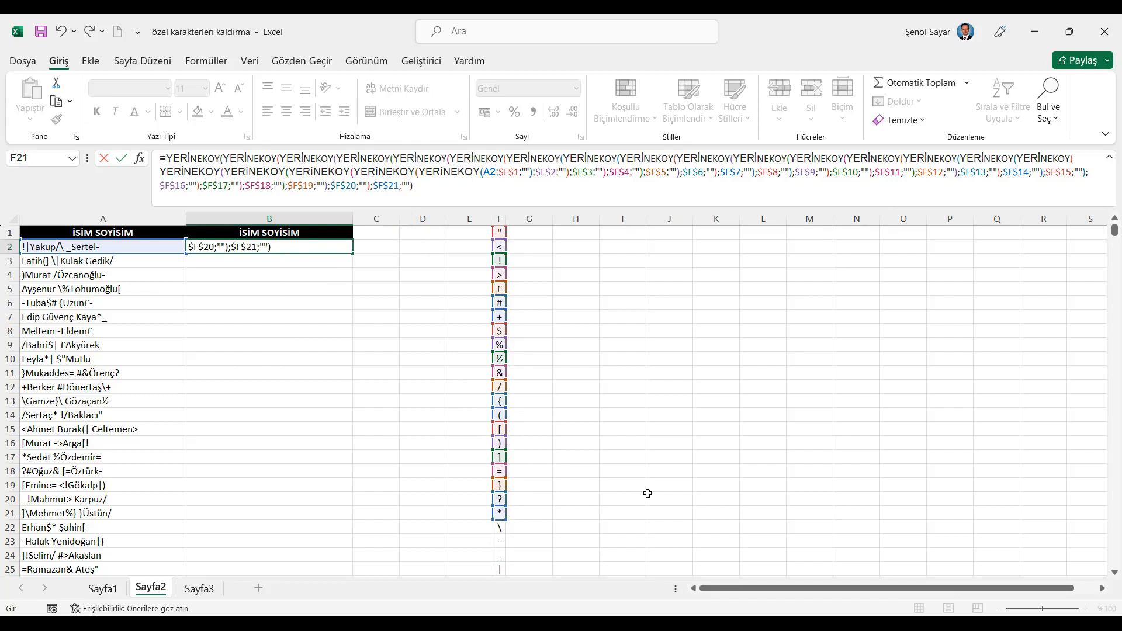
Wrap the B2 formula in another YERİNEKOY that replaces $F$22 with empty text ""
click(169, 161)
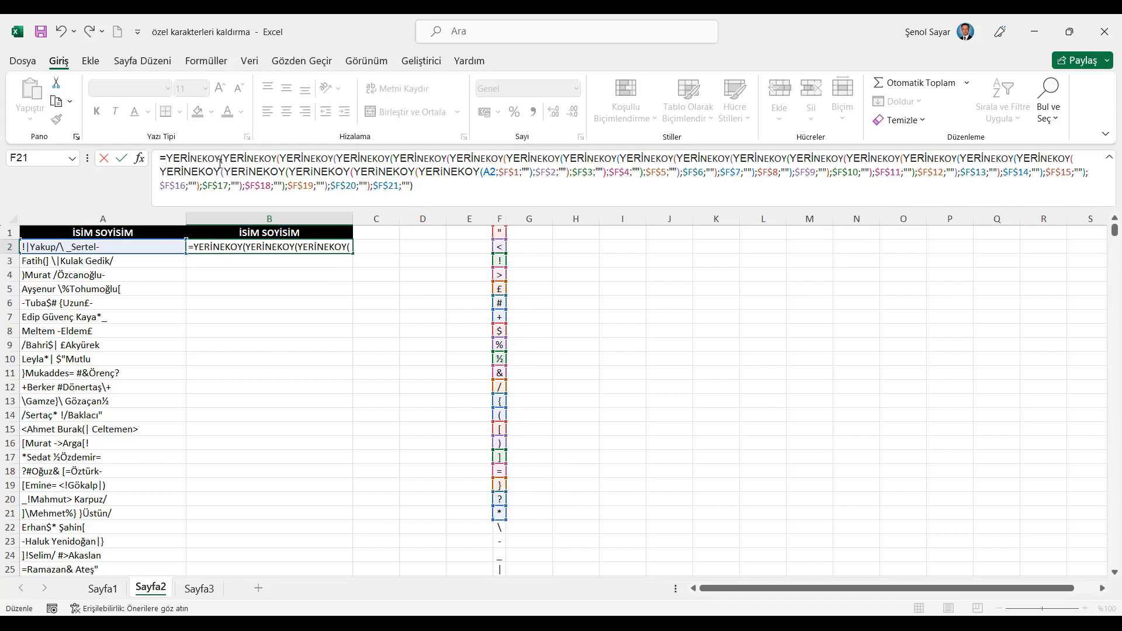
key(ctrl+v)
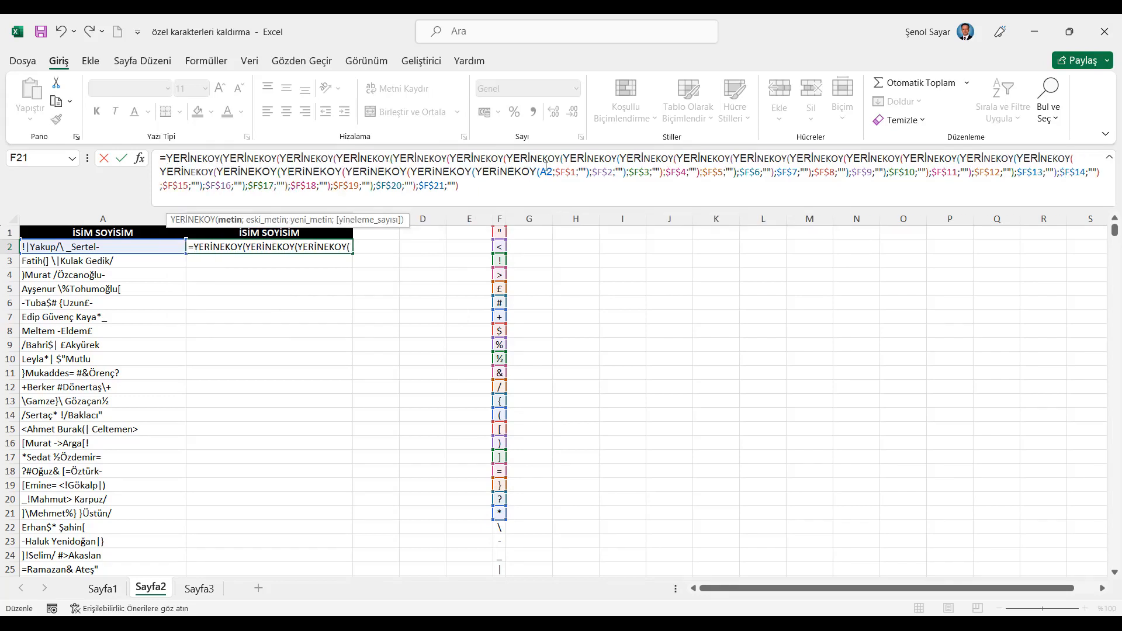
click(496, 189)
text(;)
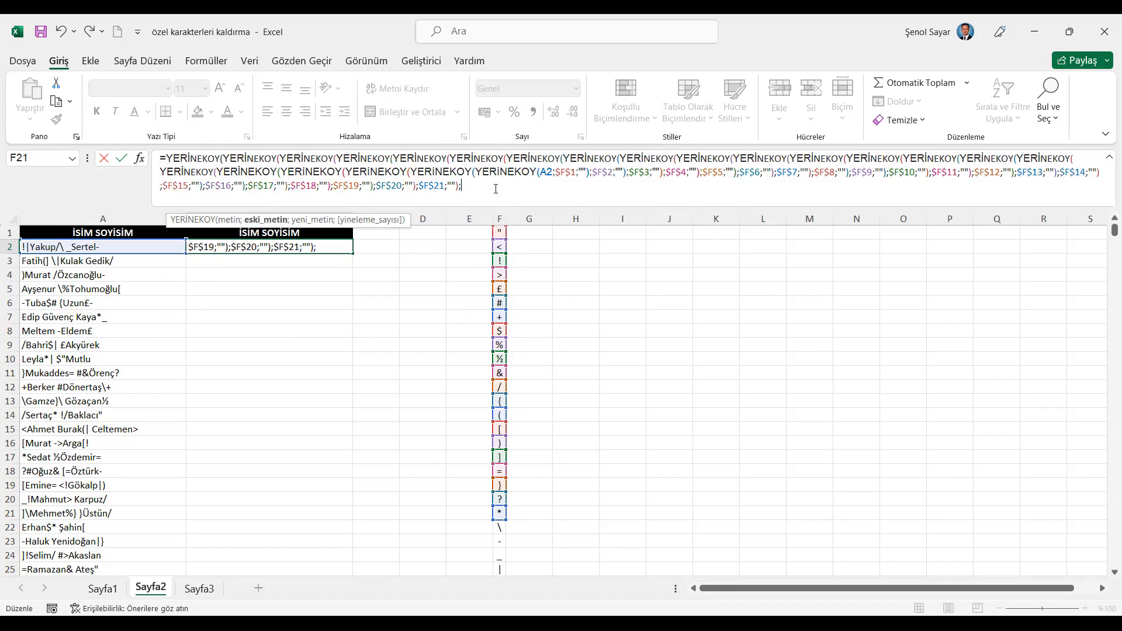
click(500, 527)
key(F4)
text(;"")
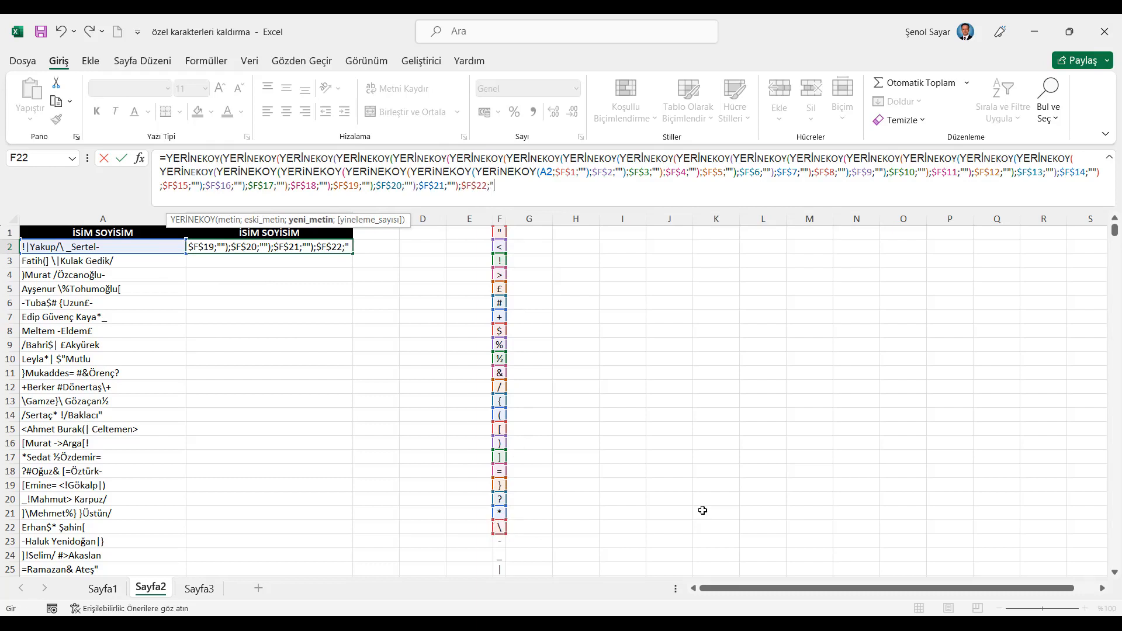
text())
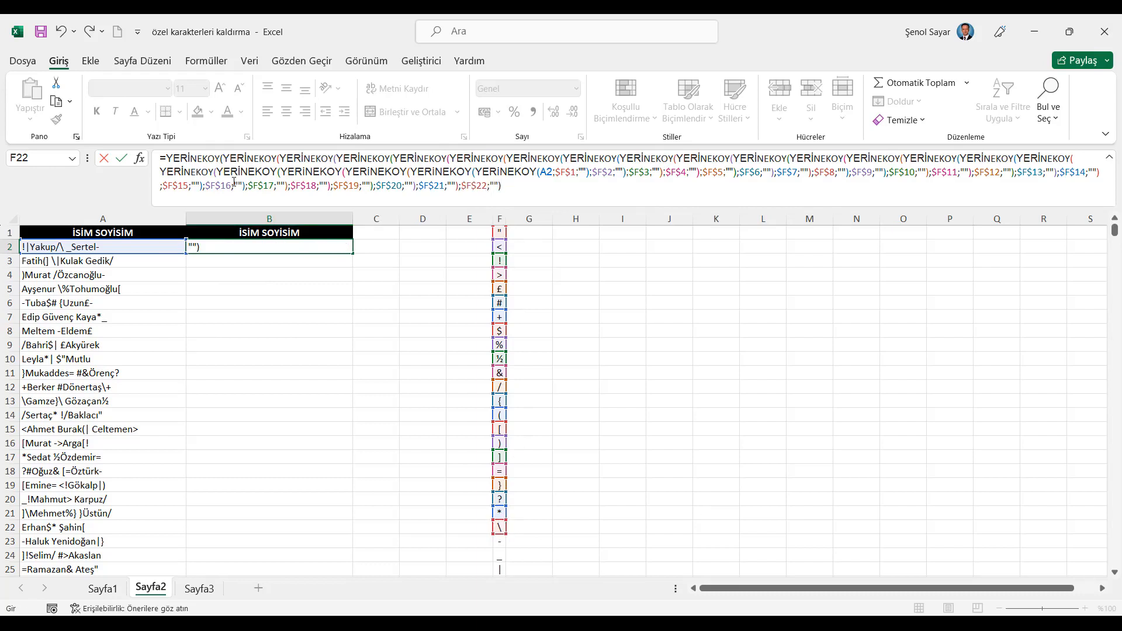
Wrap the B2 formula in another YERİNEKOY that replaces $F$23 with empty text ""
click(168, 157)
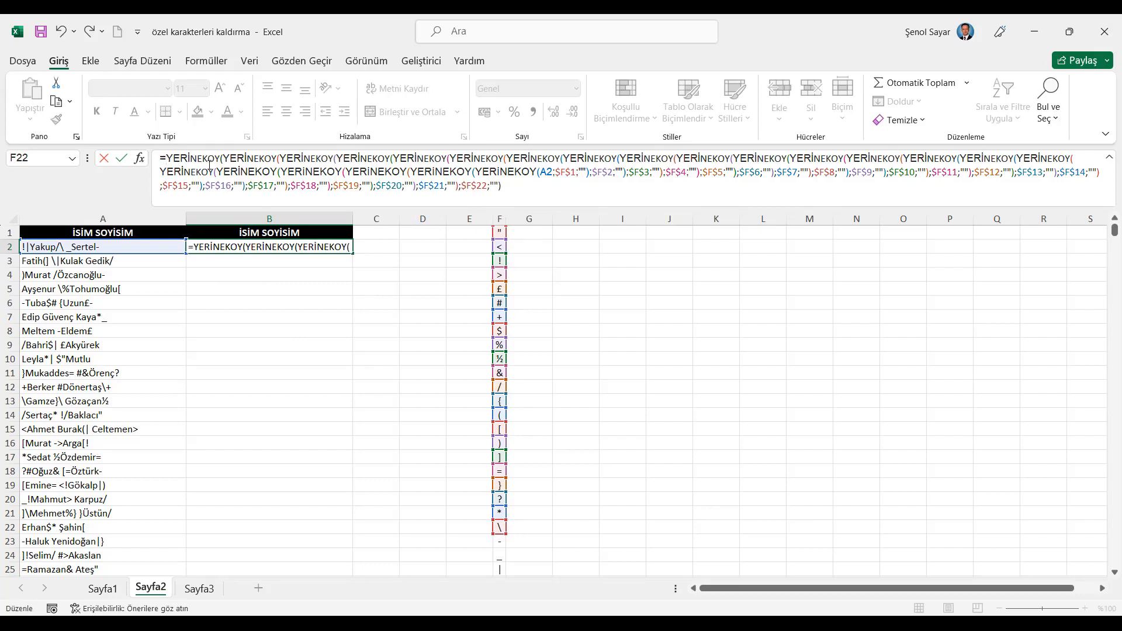
key(ctrl+v)
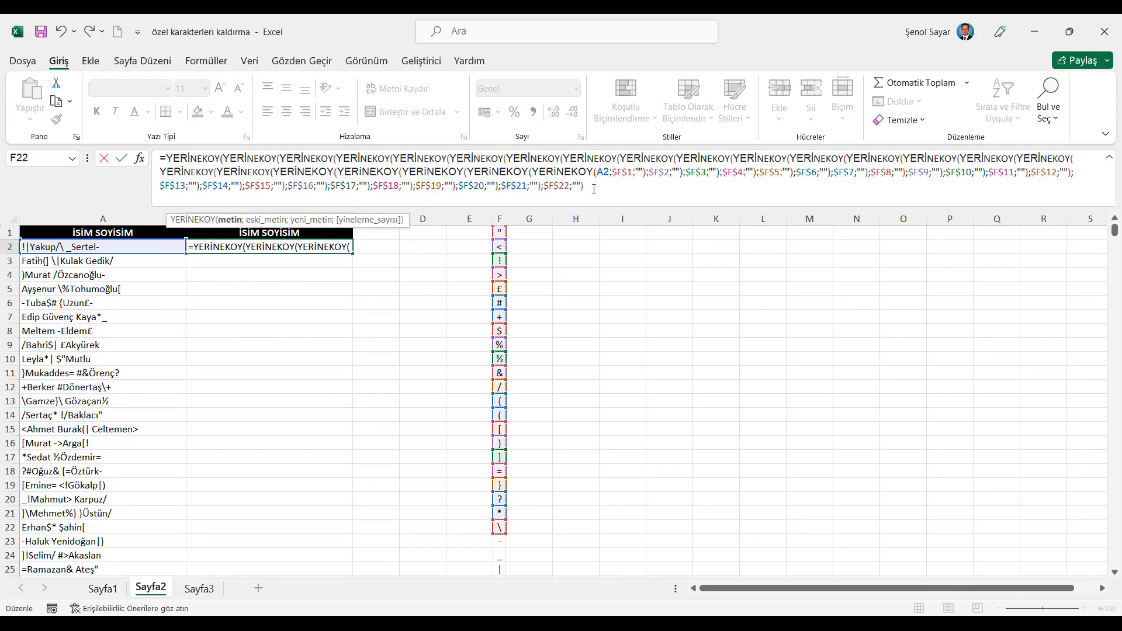
click(593, 189)
text(;)
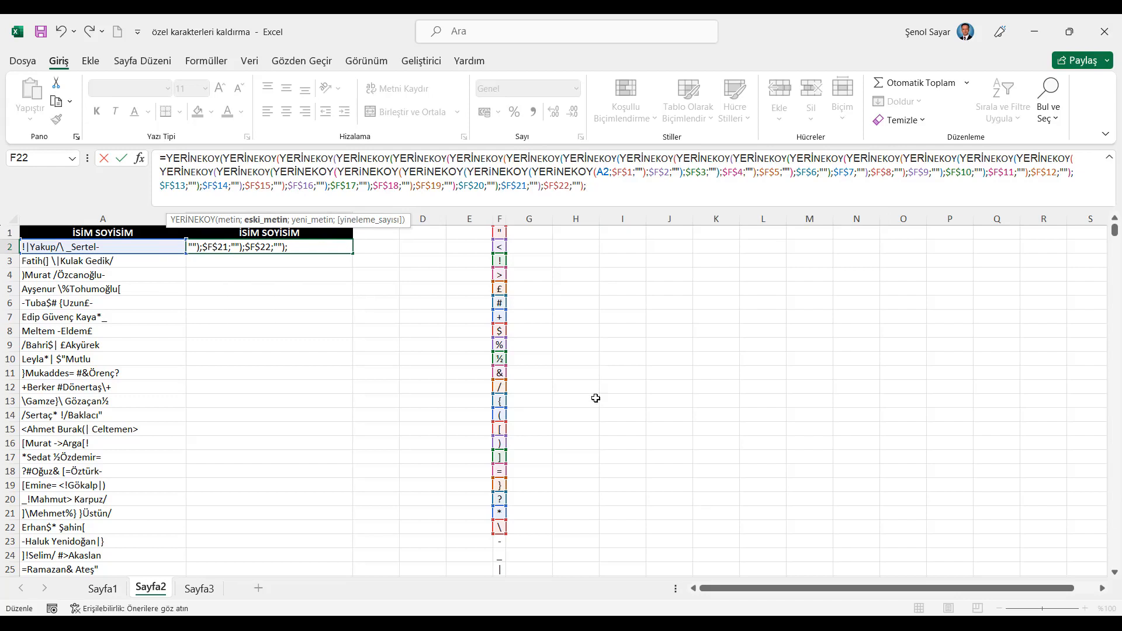
click(500, 541)
key(F4)
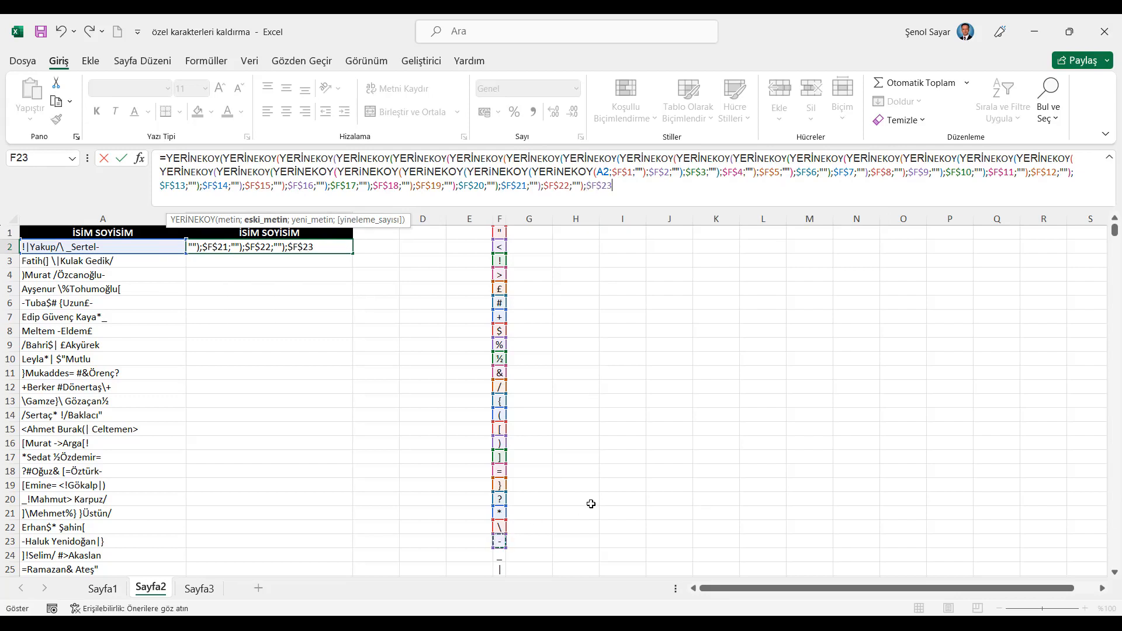
text(;""))
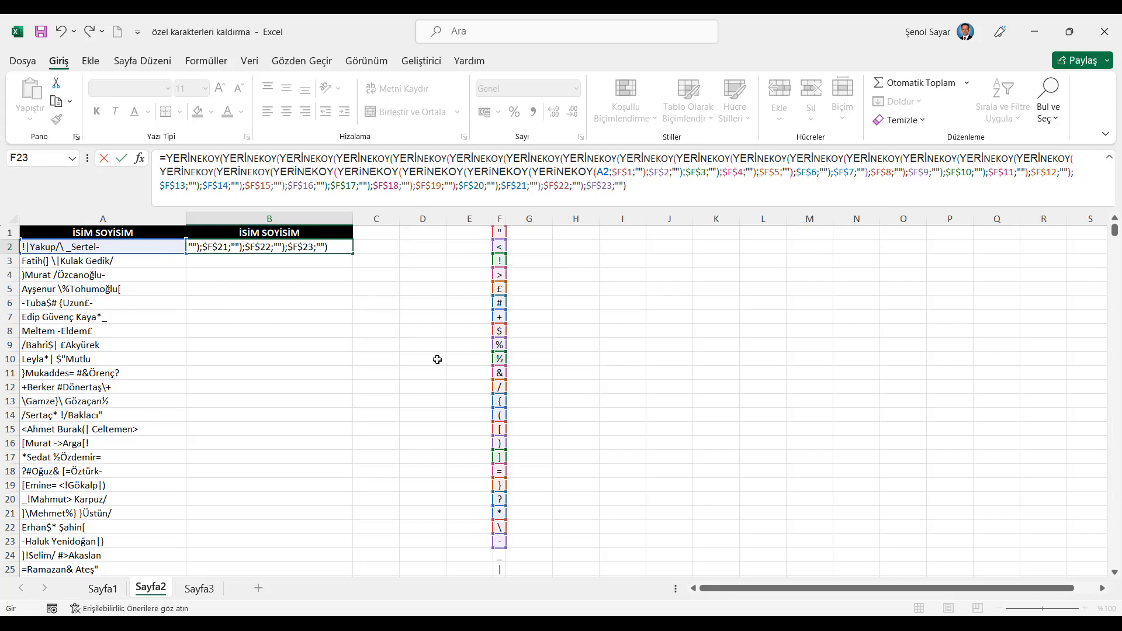
Wrap the B2 formula in another YERİNEKOY that replaces $F$24 with empty text ""
click(167, 158)
text(YER)
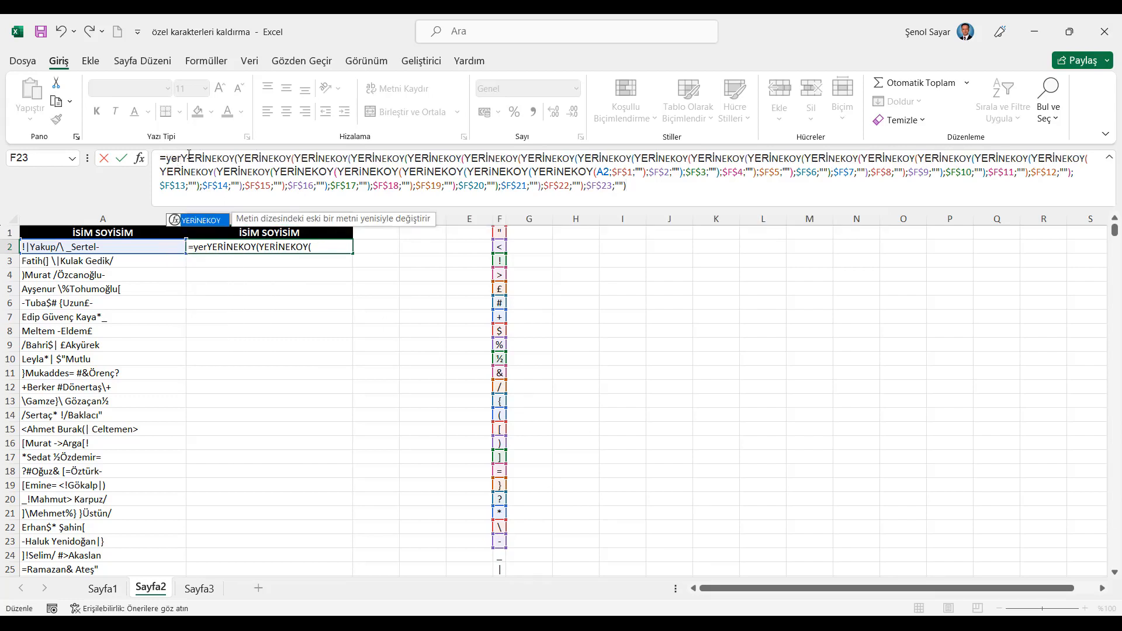
key(Tab)
click(702, 186)
text(;"");)
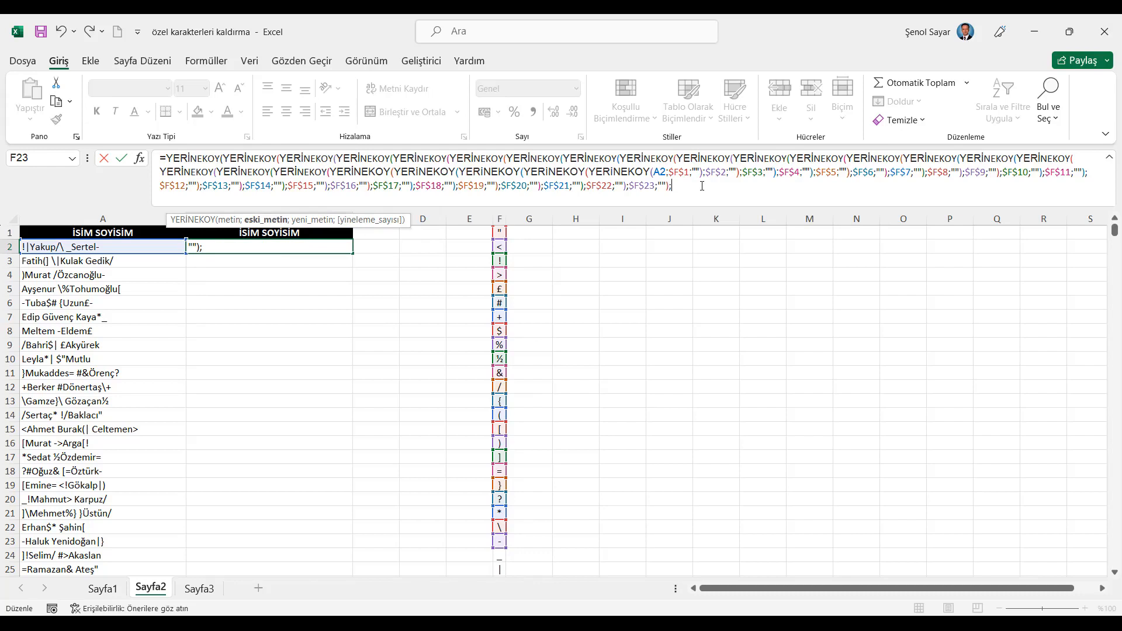
click(1115, 573)
click(1114, 573)
click(500, 528)
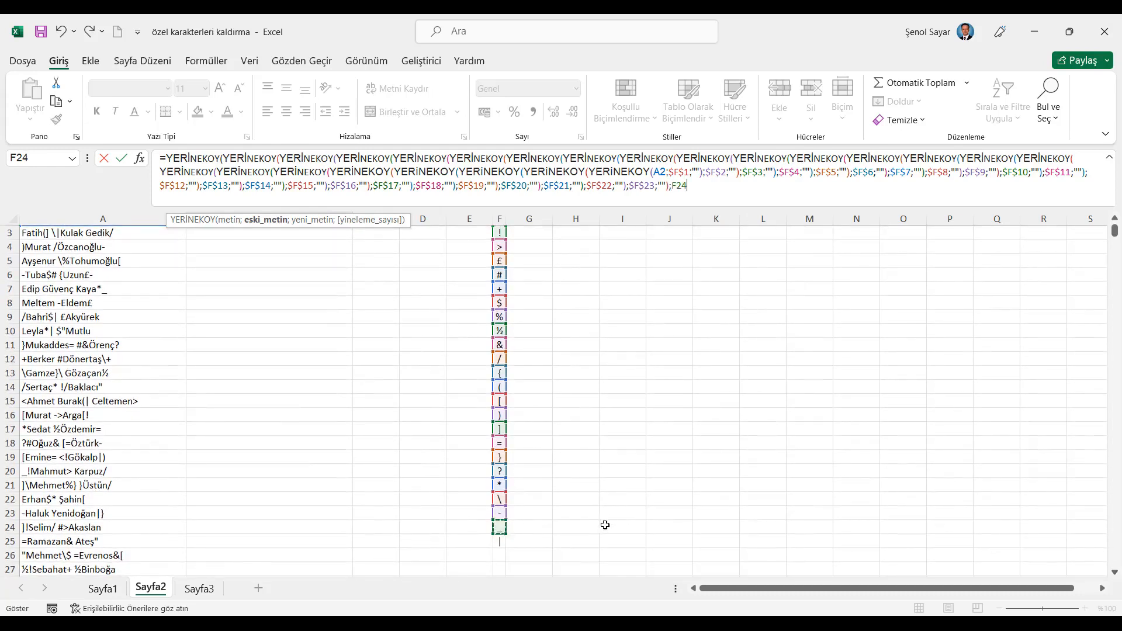
key(F4)
text(;)
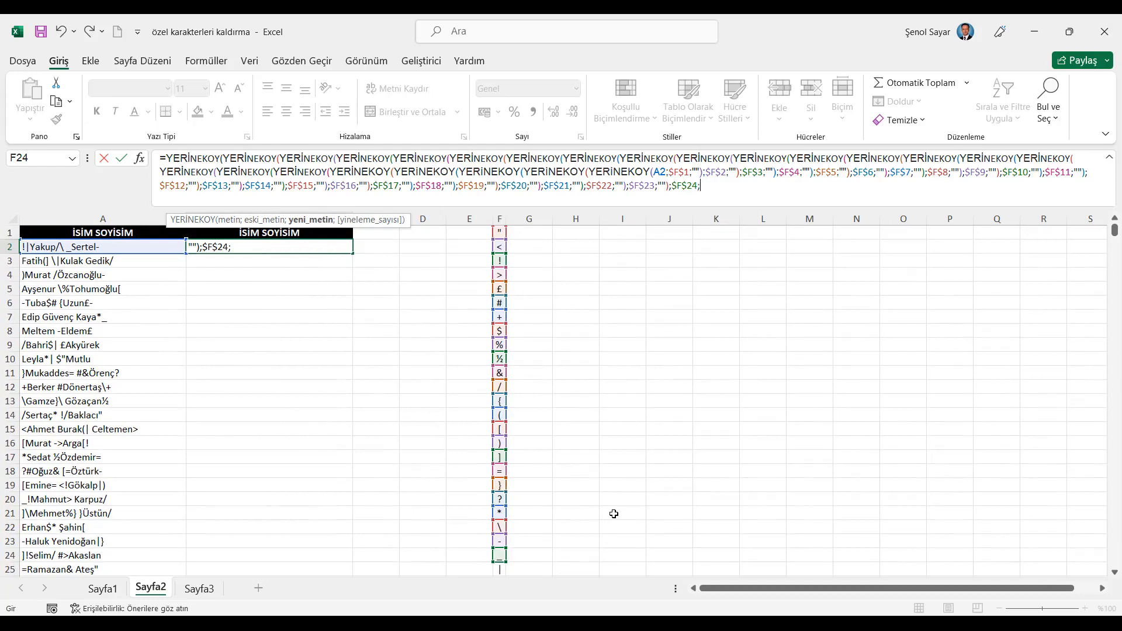
text(""))
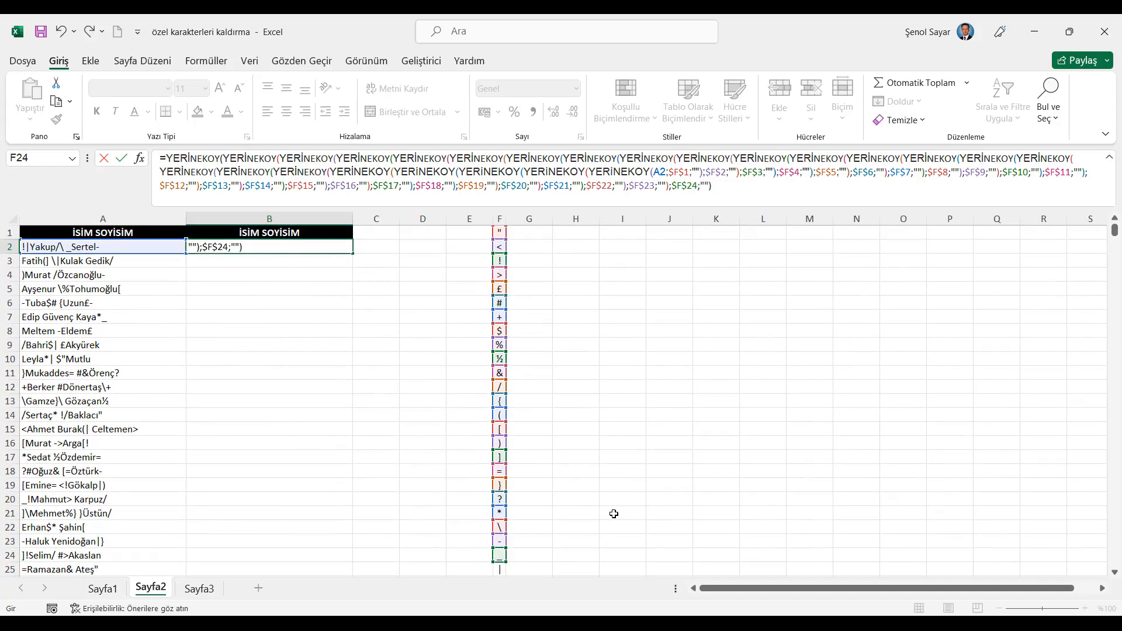
Add one more opening YERİNEKOY( directly after the equals sign of the B2 formula
click(169, 159)
key(Right)
key(Right)
key(Right)
key(Right)
key(Right)
key(Right)
key(Right)
key(Right)
key(Right)
key(Right)
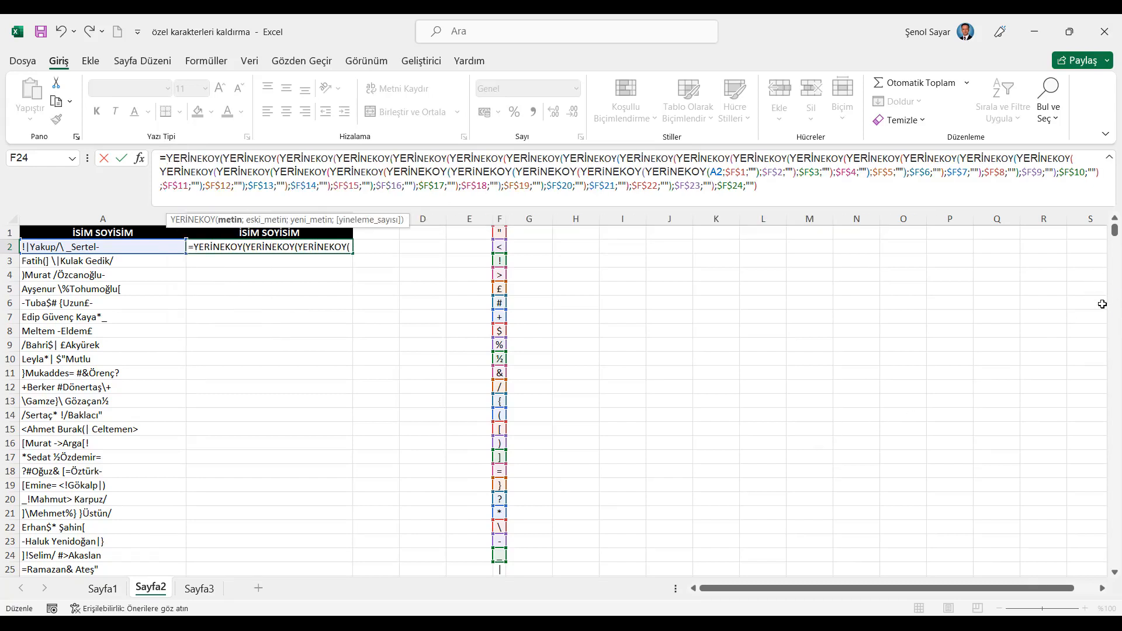
click(1114, 573)
click(1114, 573)
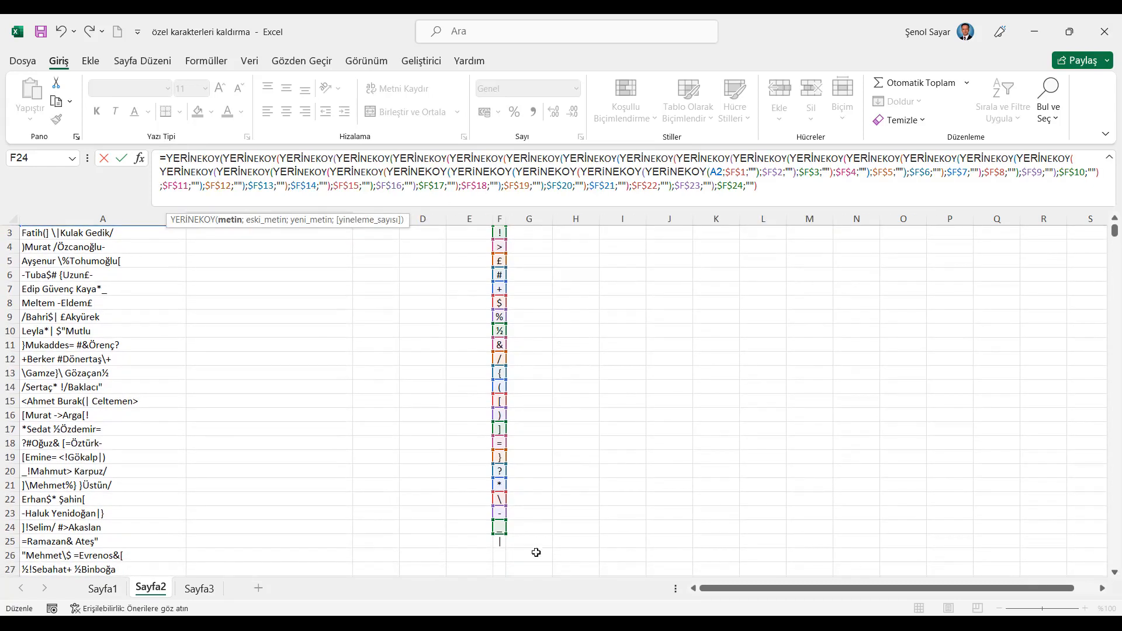
click(500, 541)
key(F4)
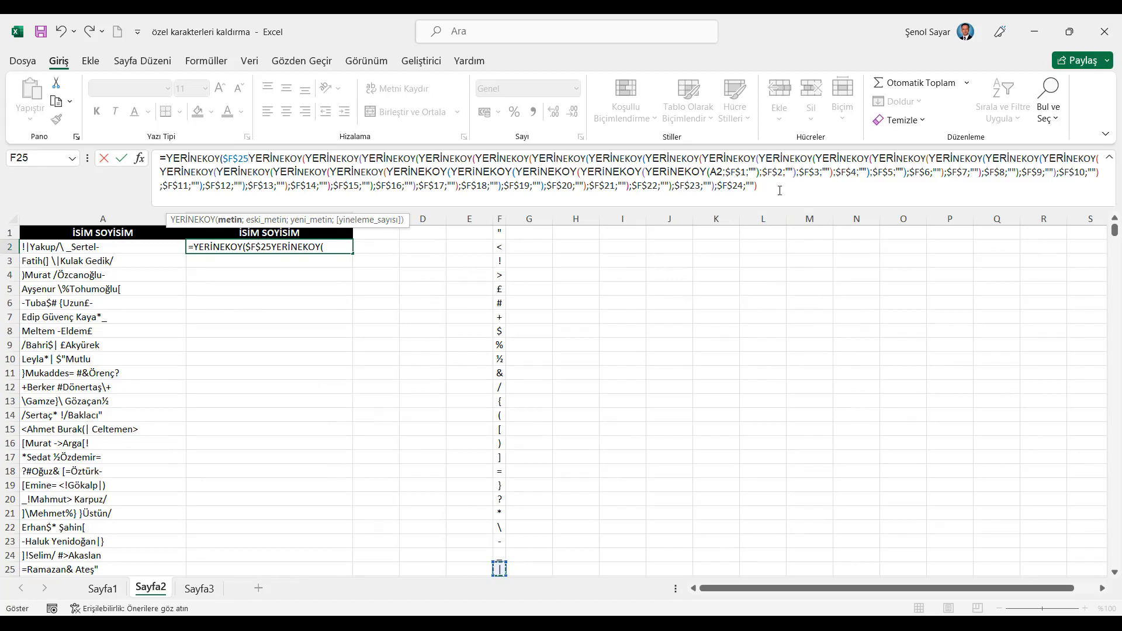
key(BackSpace)
key(BackSpace)
key(BackSpace)
key(BackSpace)
key(BackSpace)
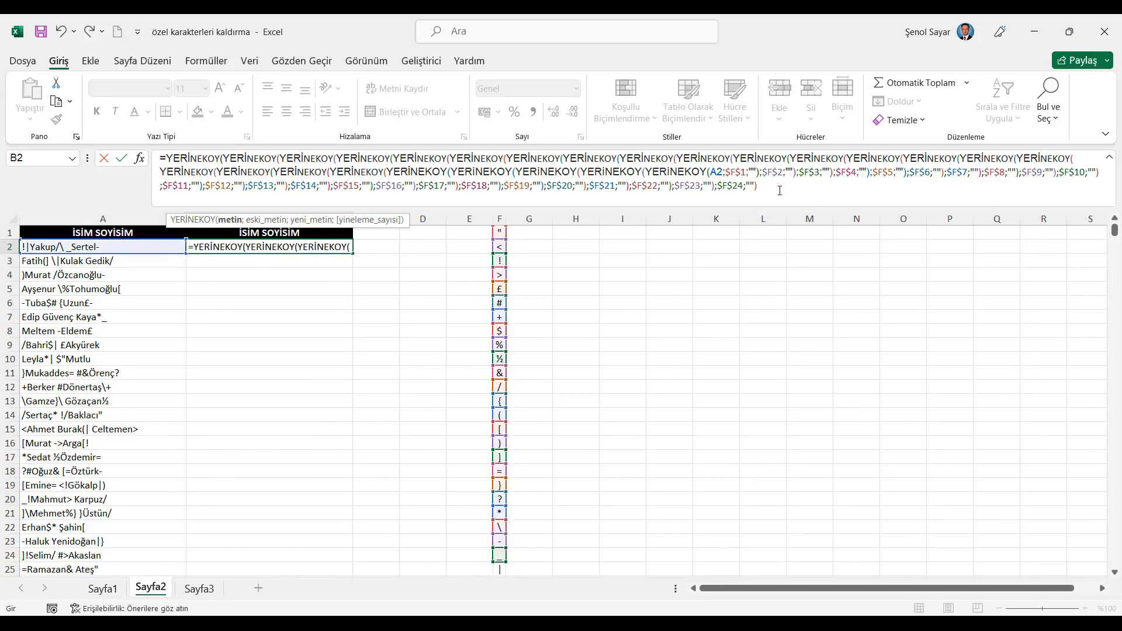
Complete the outermost YERİNEKOY so it replaces $F$25 with empty text "", and enter the finished formula in B2
click(780, 184)
text(;)
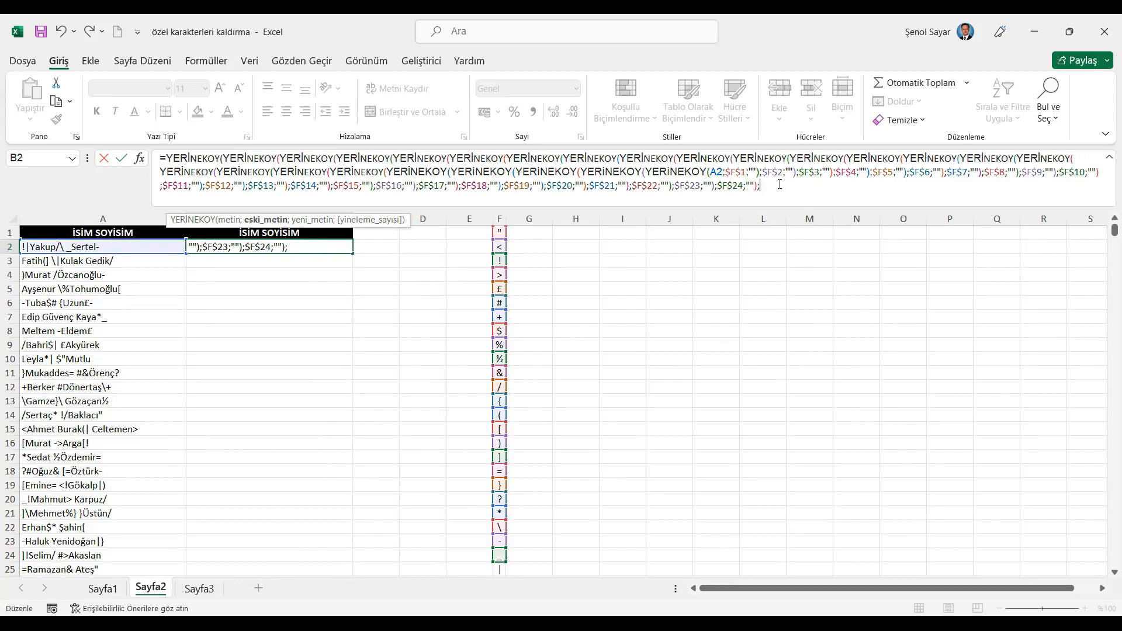
click(1115, 574)
click(500, 555)
key(F4)
text(;"")
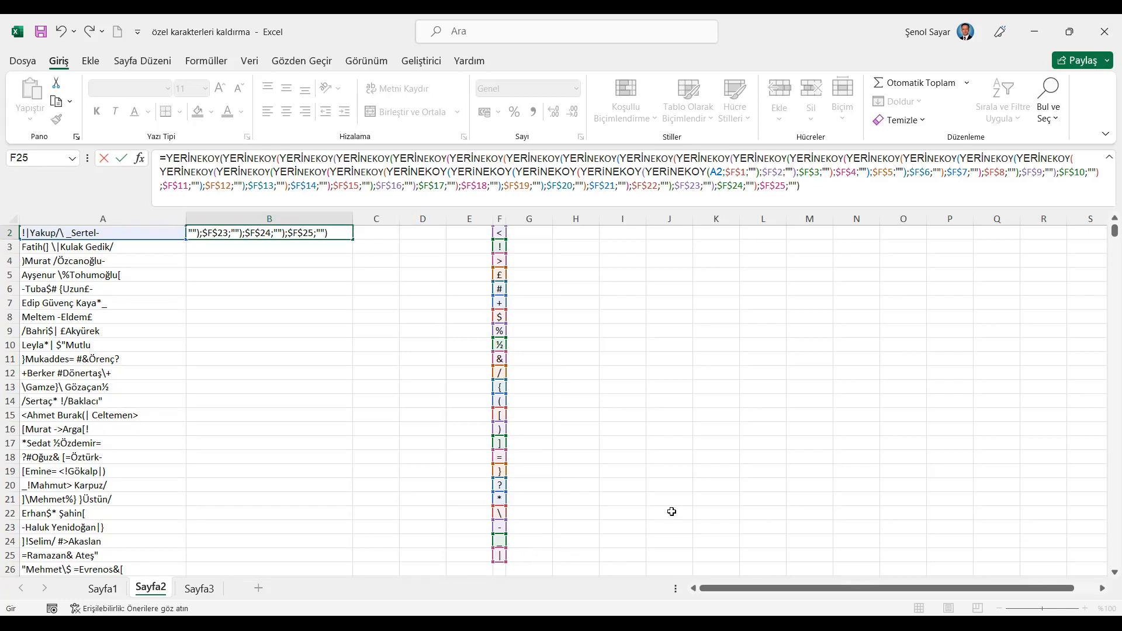
key(Return)
scroll(832, 434, up, 1)
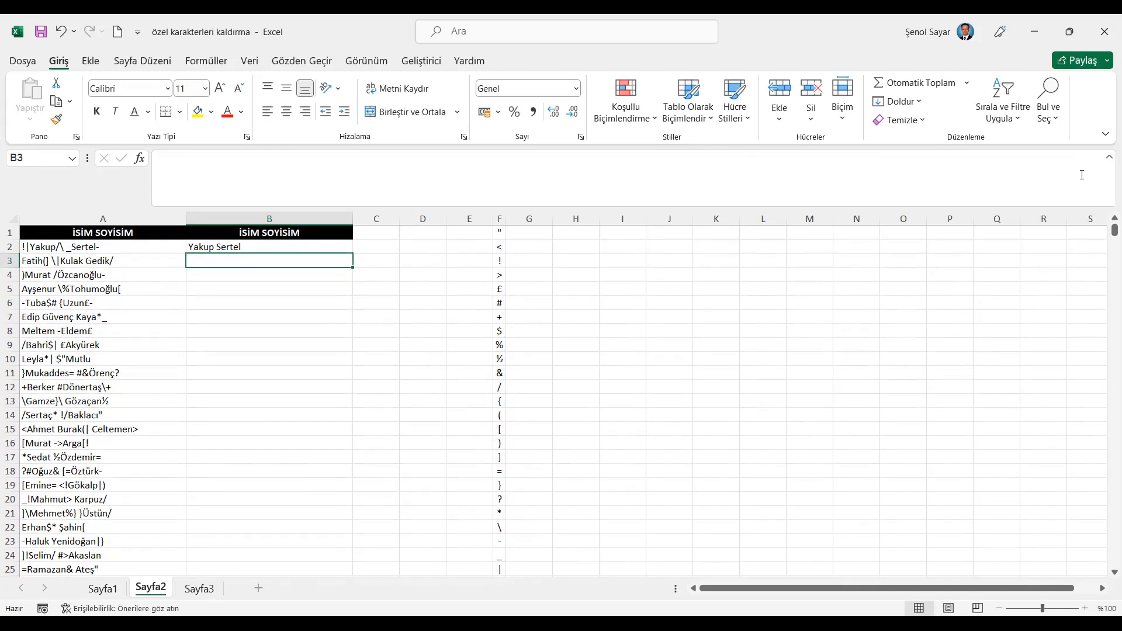
With the formula bar collapsed, fill the B2 formula down column B and autofit the column's width
click(1110, 157)
key(Up)
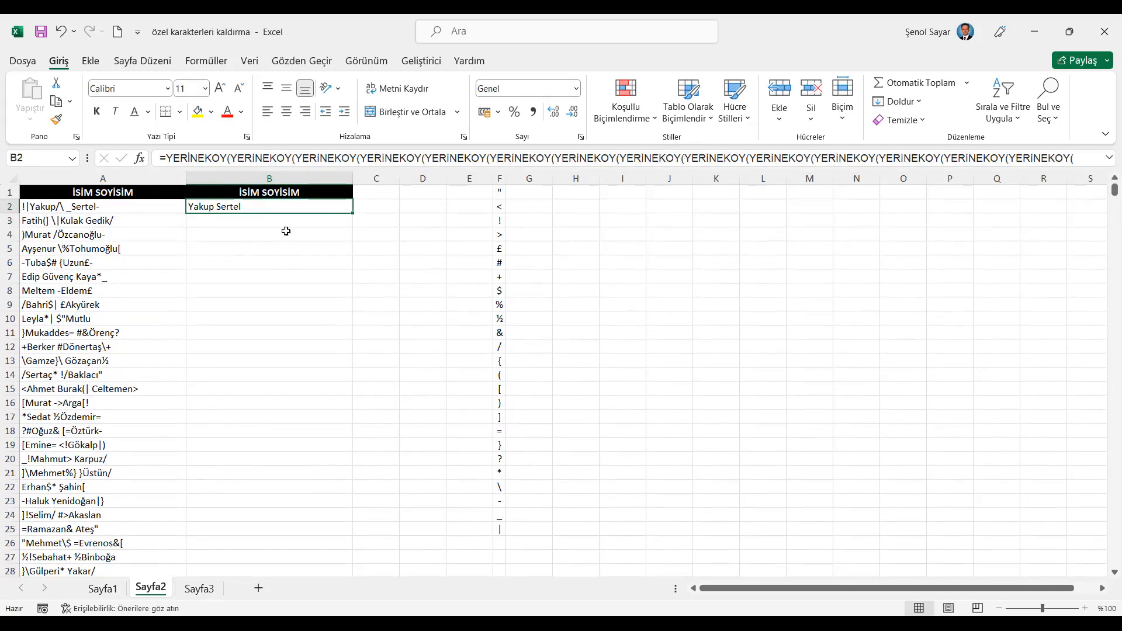
double_click(350, 215)
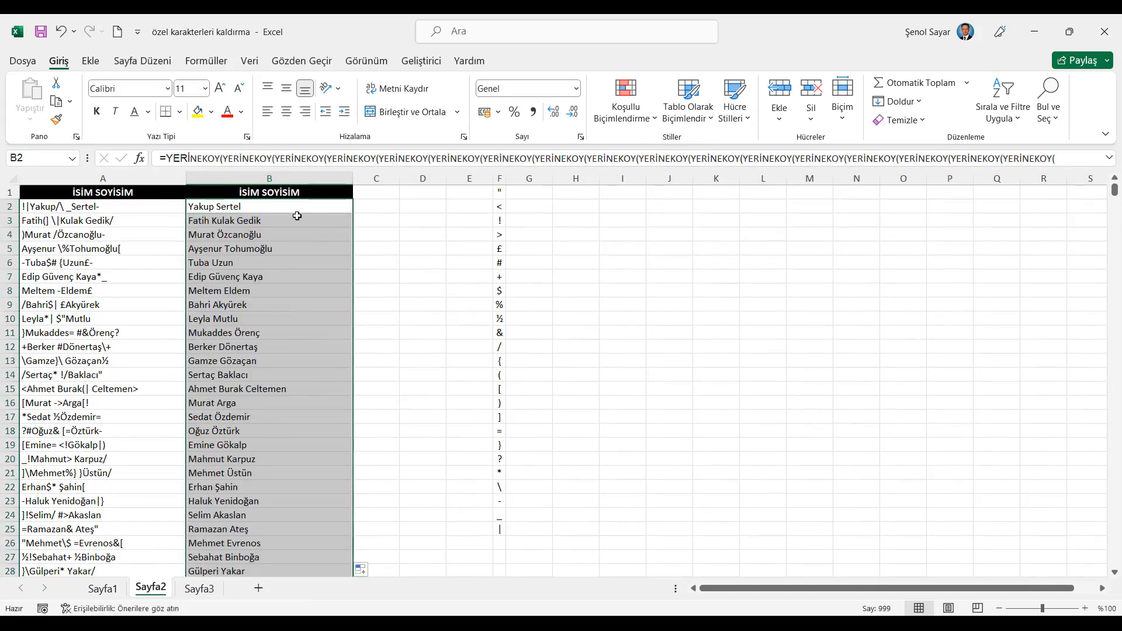
click(334, 178)
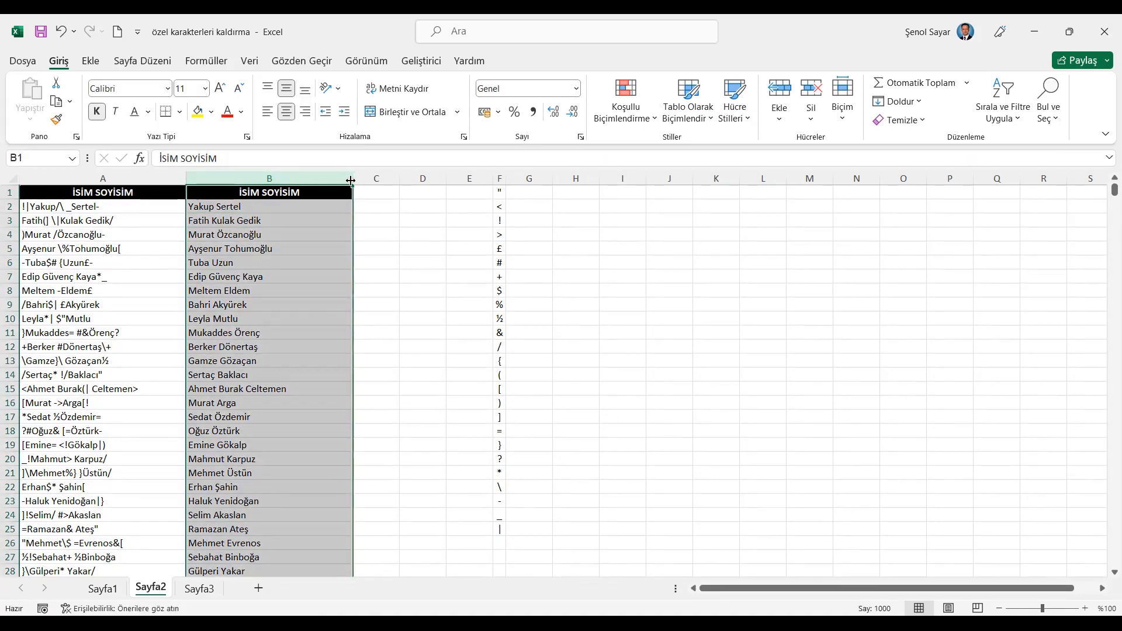
double_click(348, 181)
Compare the cleaned names in column B with the originals in column A down the list
click(175, 179)
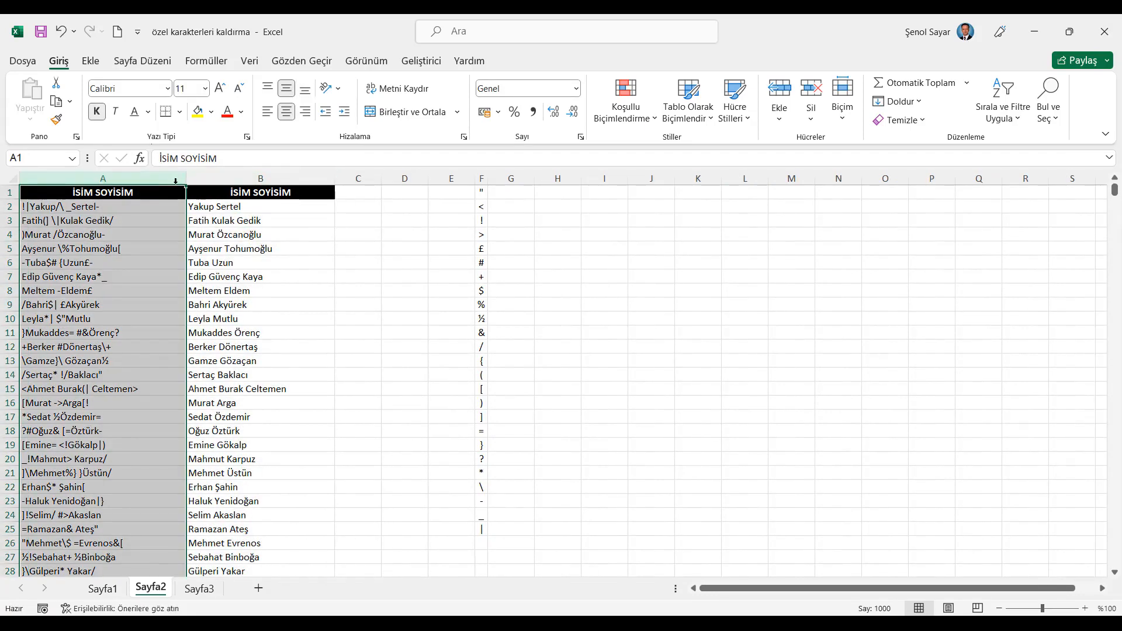
click(129, 197)
scroll(303, 291, down, 9)
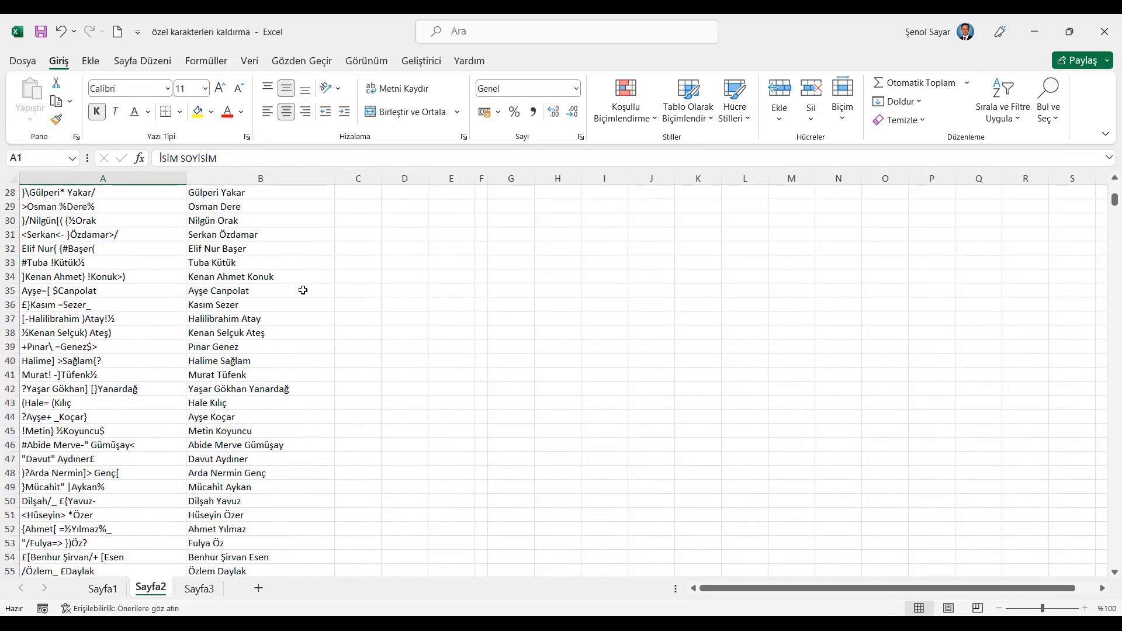
scroll(302, 291, down, 20)
scroll(303, 290, down, 20)
scroll(306, 297, down, 9)
drag(1115, 285, 1114, 188)
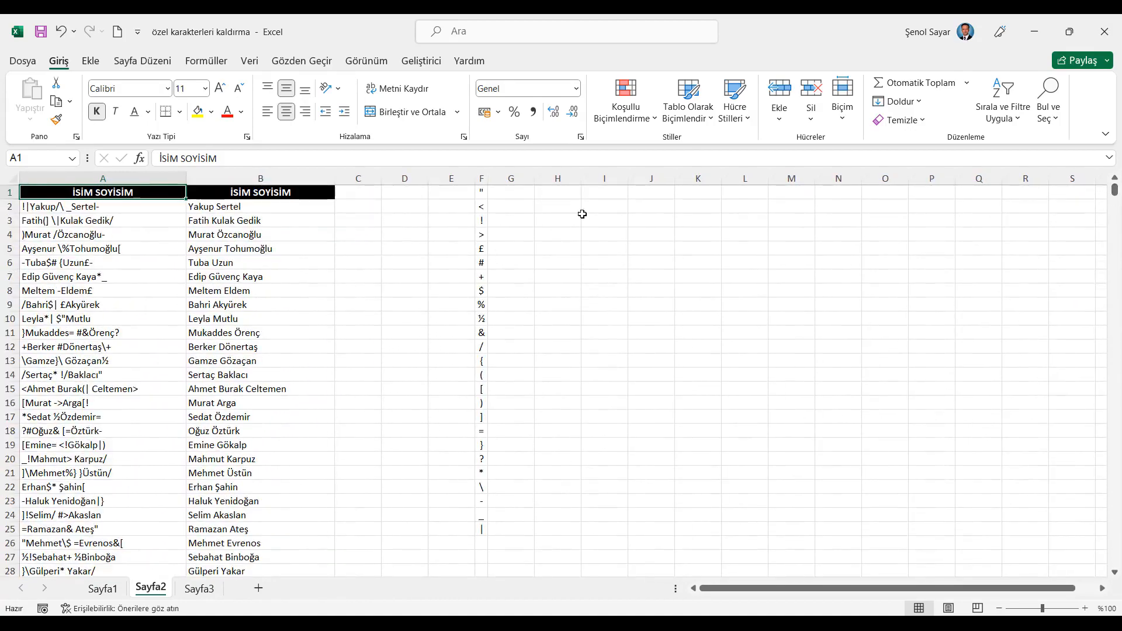
Hide column F with the special characters and select cell A1
click(485, 181)
right_click(485, 182)
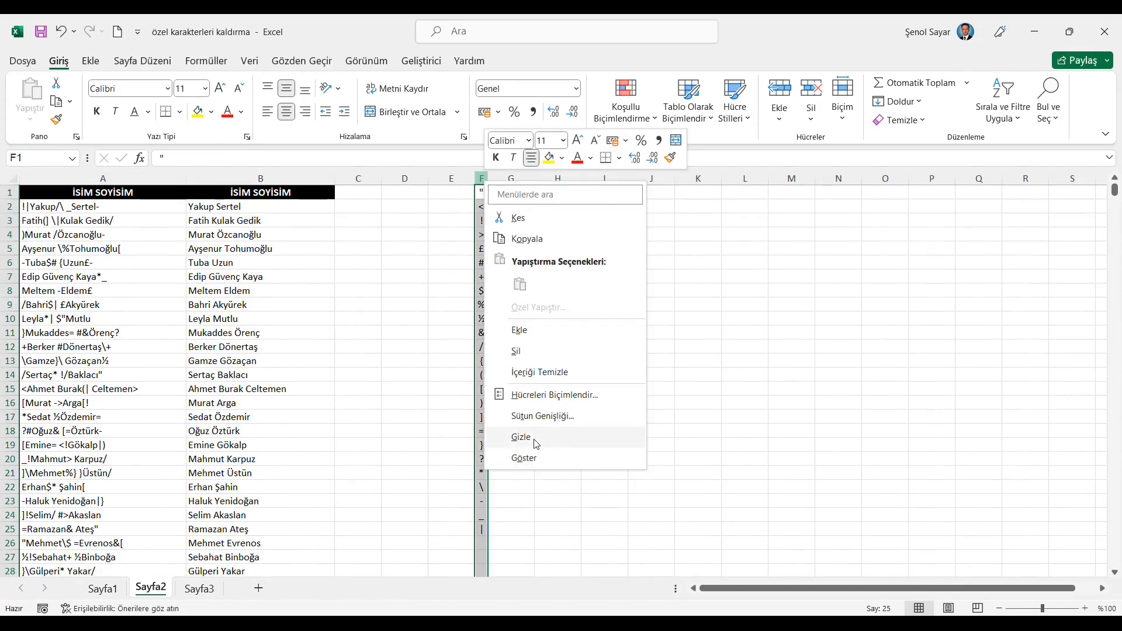
click(536, 440)
click(108, 193)
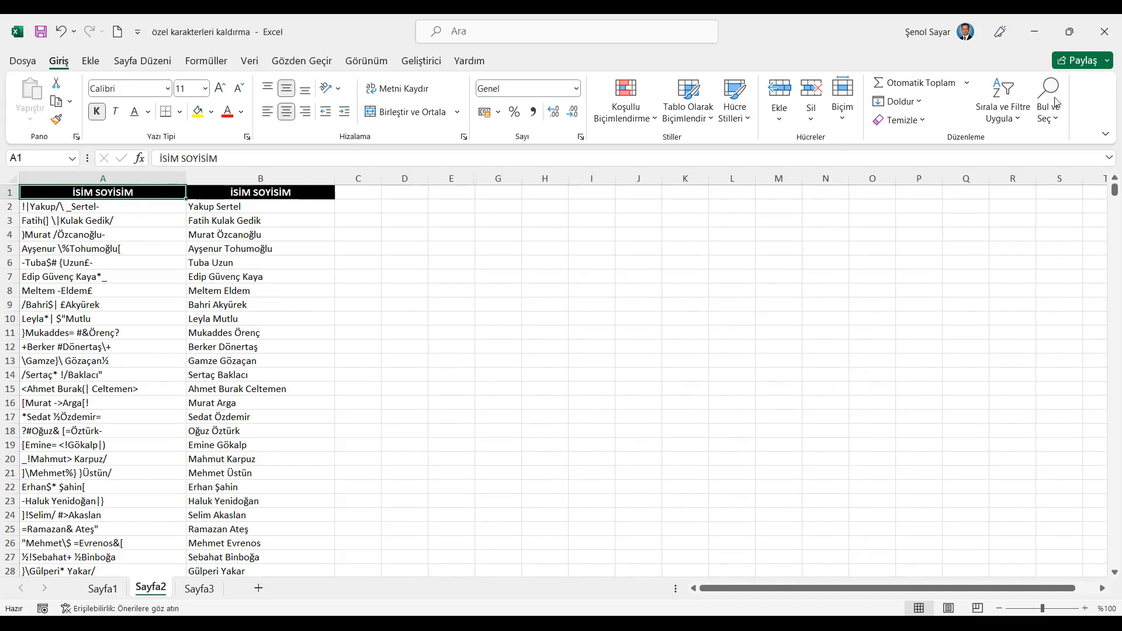
Minimize the Excel window to switch to the YouTube channel page in the browser
click(1040, 25)
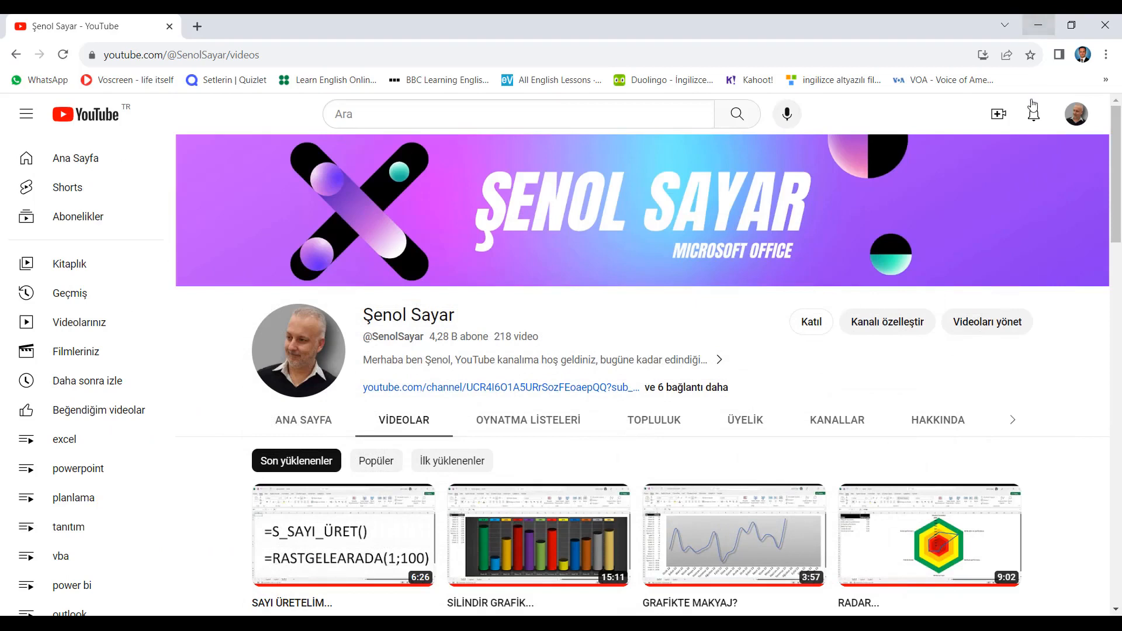